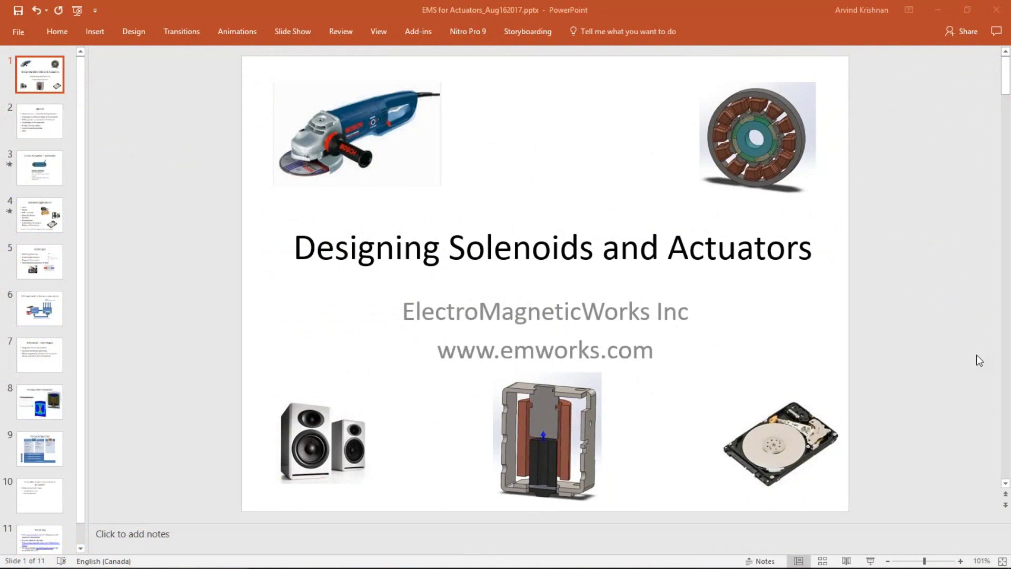
- Go through the presentation slides from the agenda to the solenoid applications slide
{"action": "key", "text": "Page_Down"}
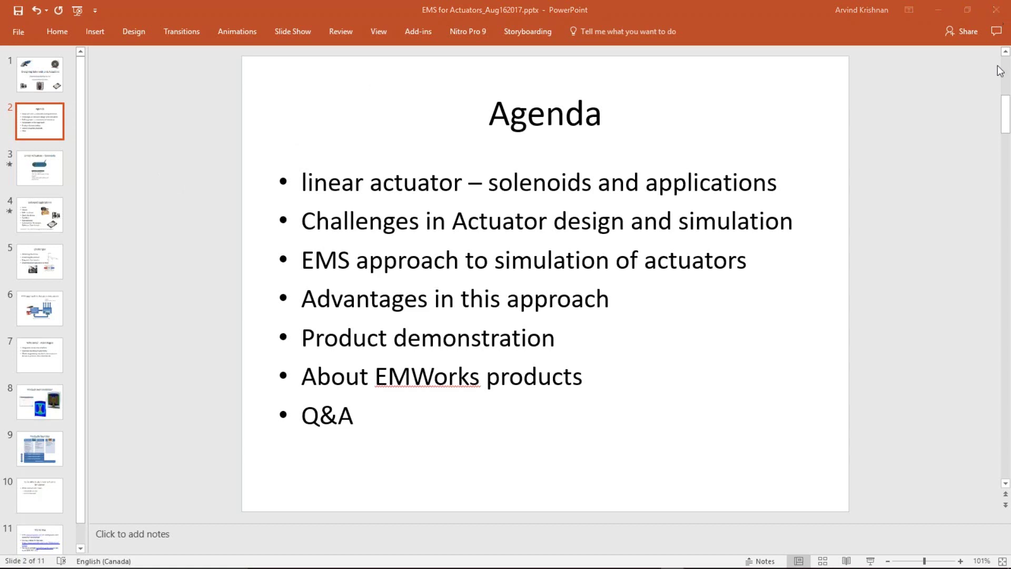
{"action": "left_click", "coordinate": [995, 433]}
{"action": "left_click", "coordinate": [43, 154]}
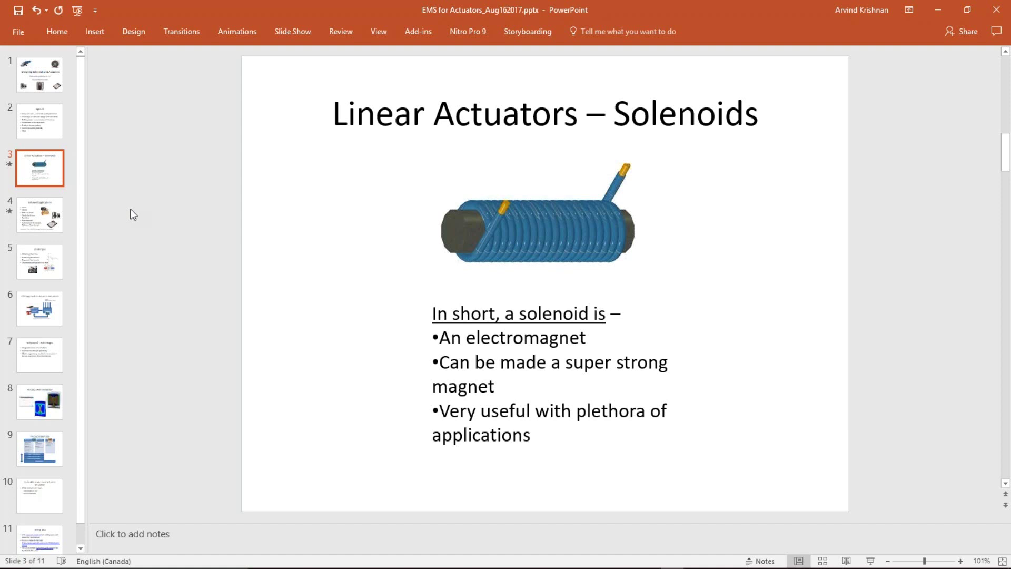
{"action": "left_click", "coordinate": [17, 215]}
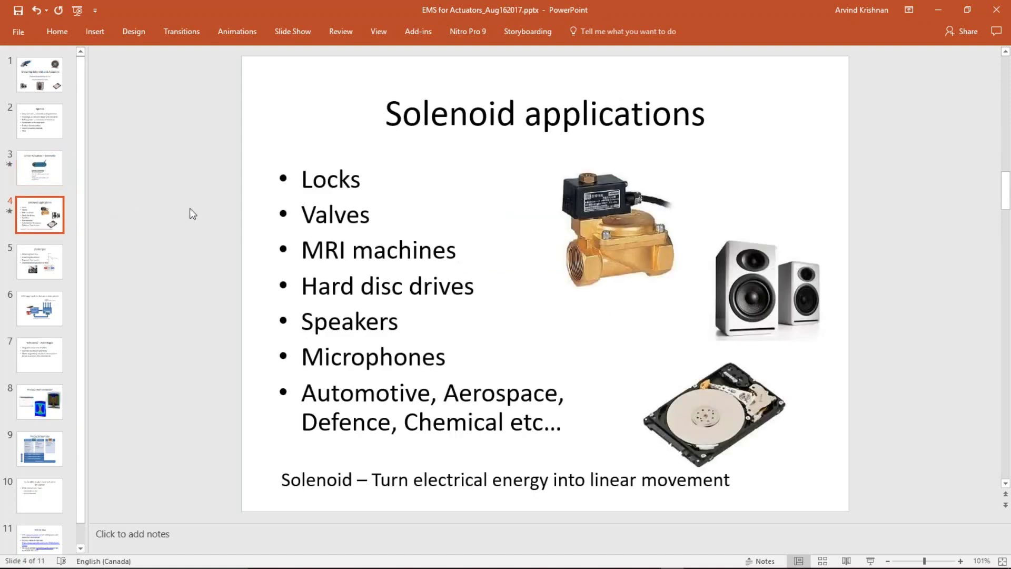
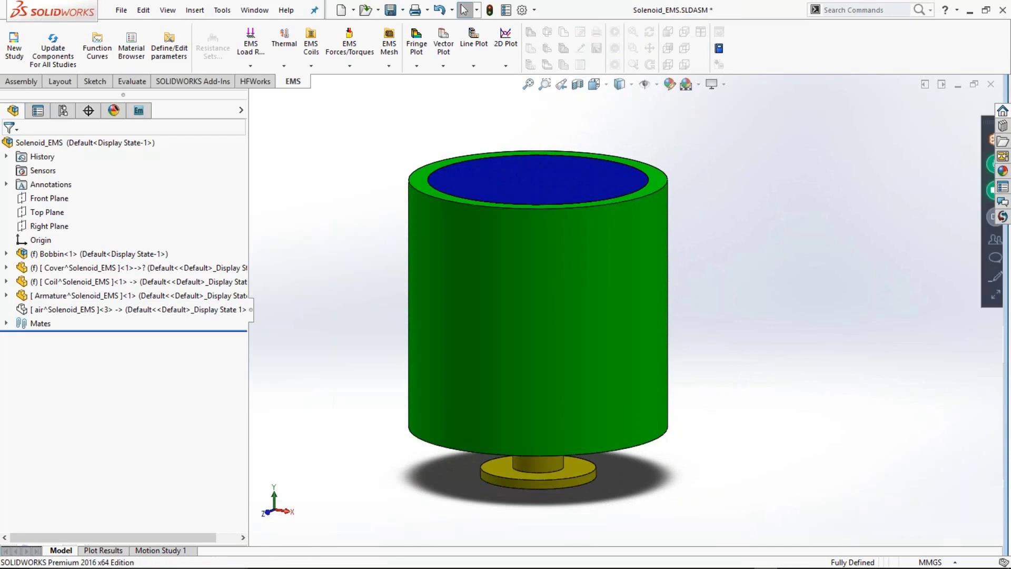
- Cut the solenoid assembly with a planar section view through the Front Plane at zero offset
{"action": "middle_click_drag", "start_coordinate": [610, 101], "coordinate": [650, 156]}
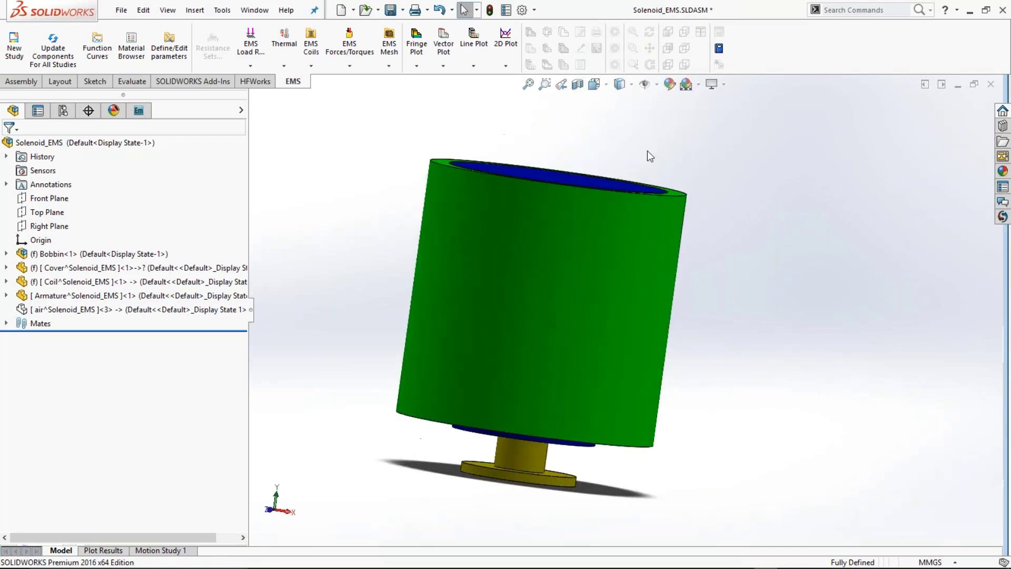
{"action": "left_click", "coordinate": [577, 84]}
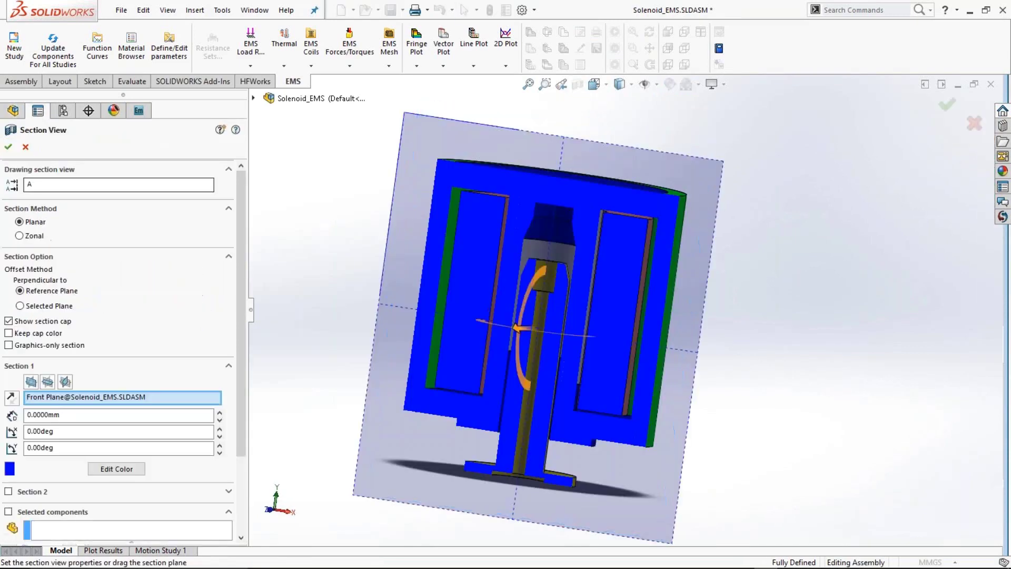
{"action": "left_click", "coordinate": [8, 147]}
{"action": "middle_click_drag", "start_coordinate": [726, 338], "coordinate": [733, 372]}
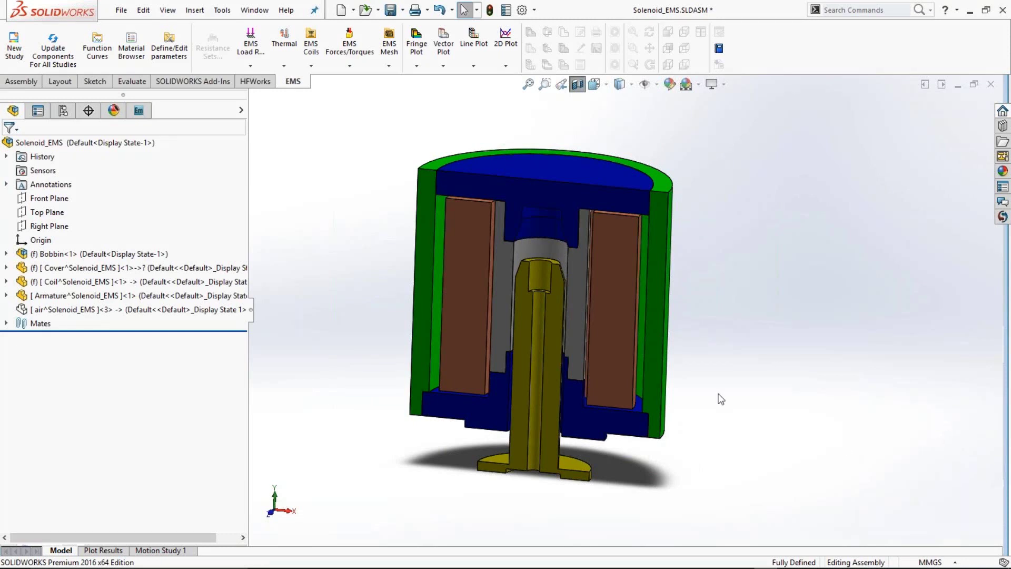
- Examine the sectioned coil halves, outer cover and bobbin of the solenoid by selecting them in the model
{"action": "left_click", "coordinate": [611, 312]}
{"action": "left_click", "coordinate": [465, 303]}
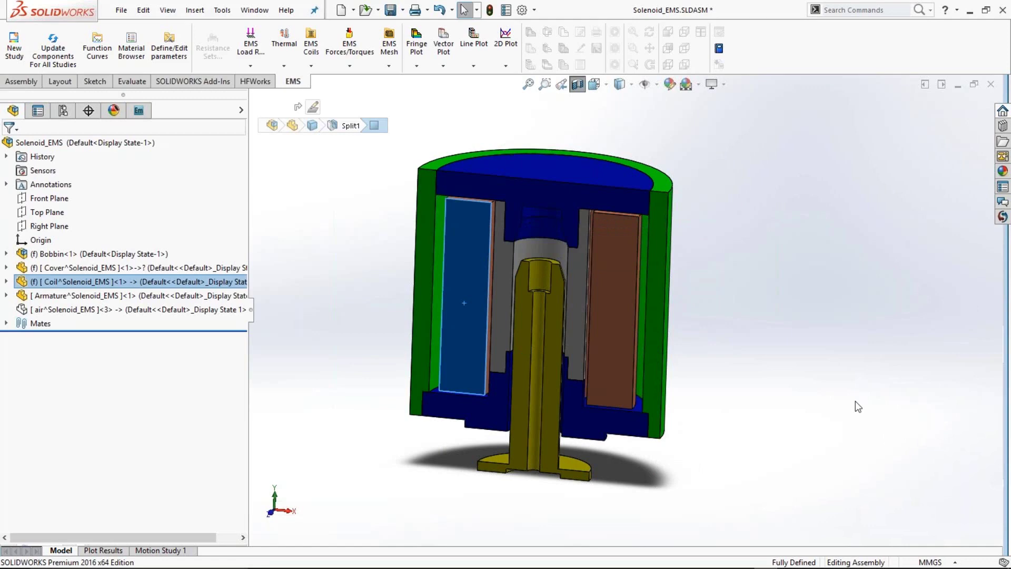
{"action": "left_click", "coordinate": [613, 269]}
{"action": "left_click", "coordinate": [774, 276]}
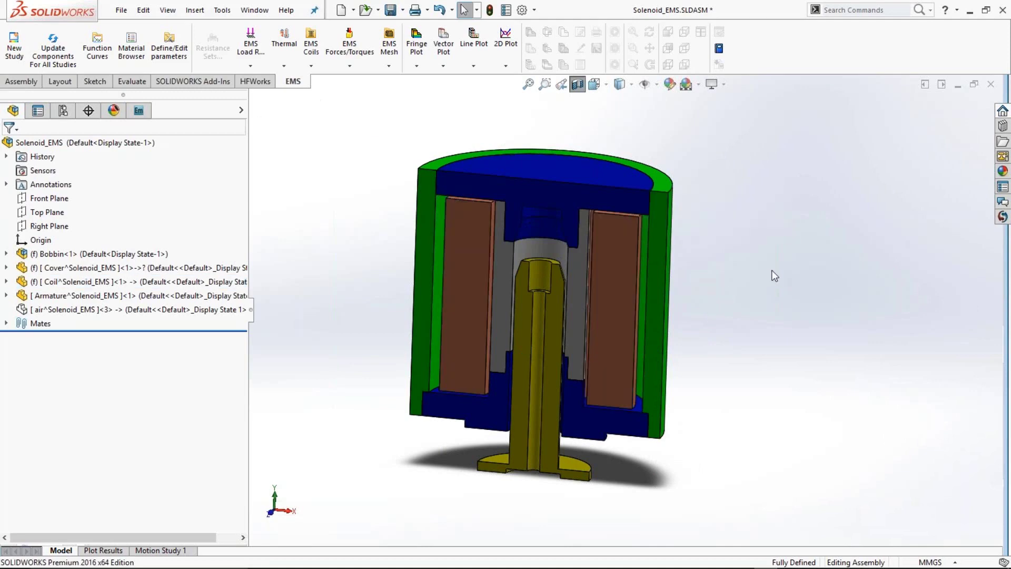
{"action": "left_click", "coordinate": [423, 191]}
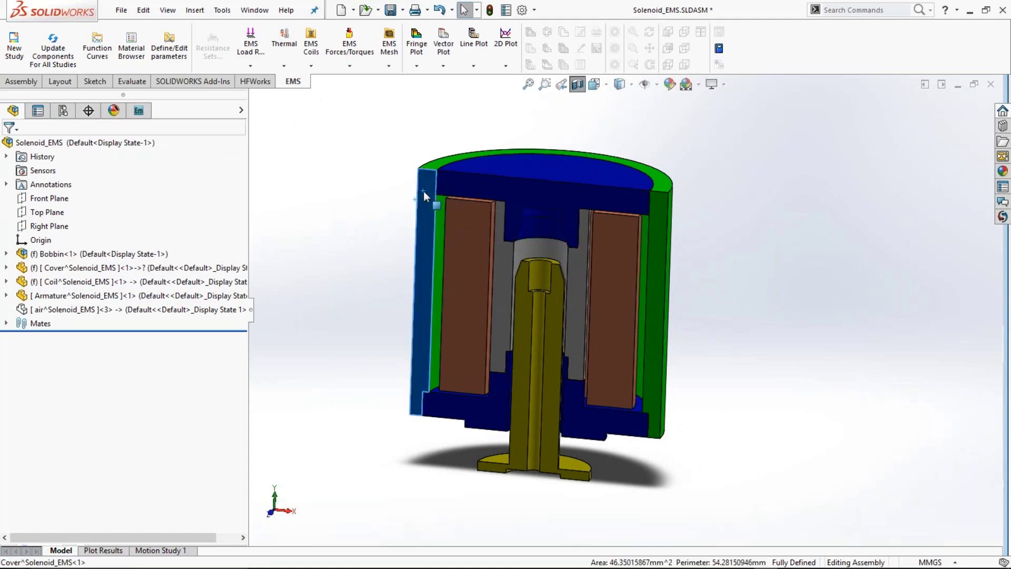
{"action": "left_click", "coordinate": [570, 197]}
{"action": "left_click", "coordinate": [732, 414]}
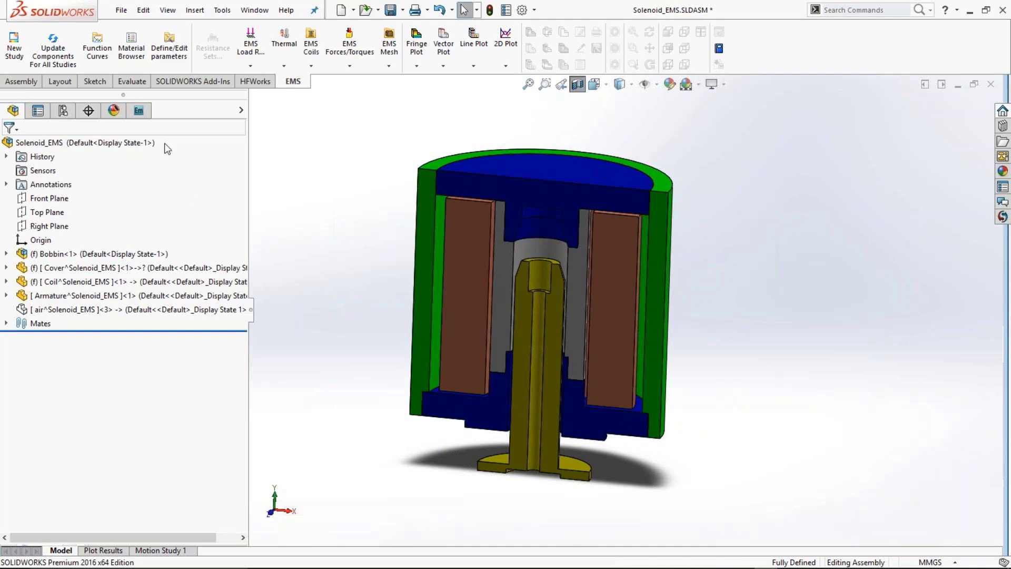
- Show the EMS study tree, collapse Study 3 and check what type of study it is
{"action": "left_click", "coordinate": [141, 117]}
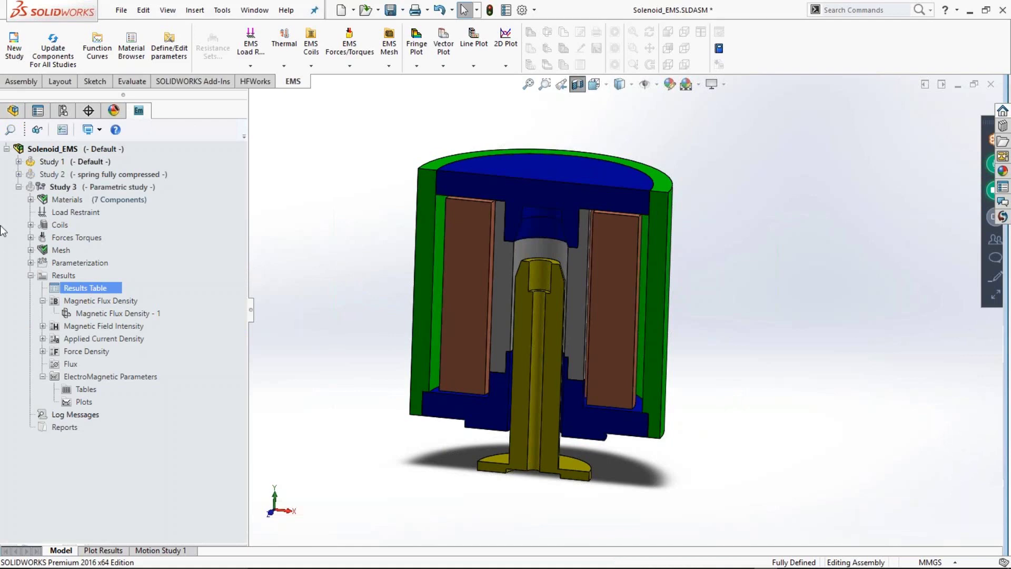
{"action": "left_click", "coordinate": [19, 187]}
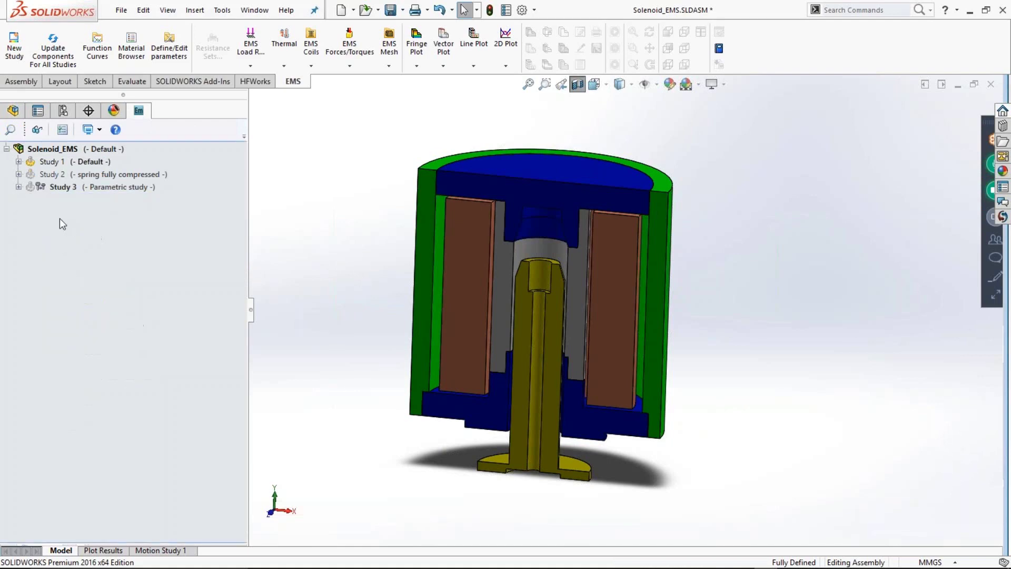
{"action": "left_click", "coordinate": [100, 187]}
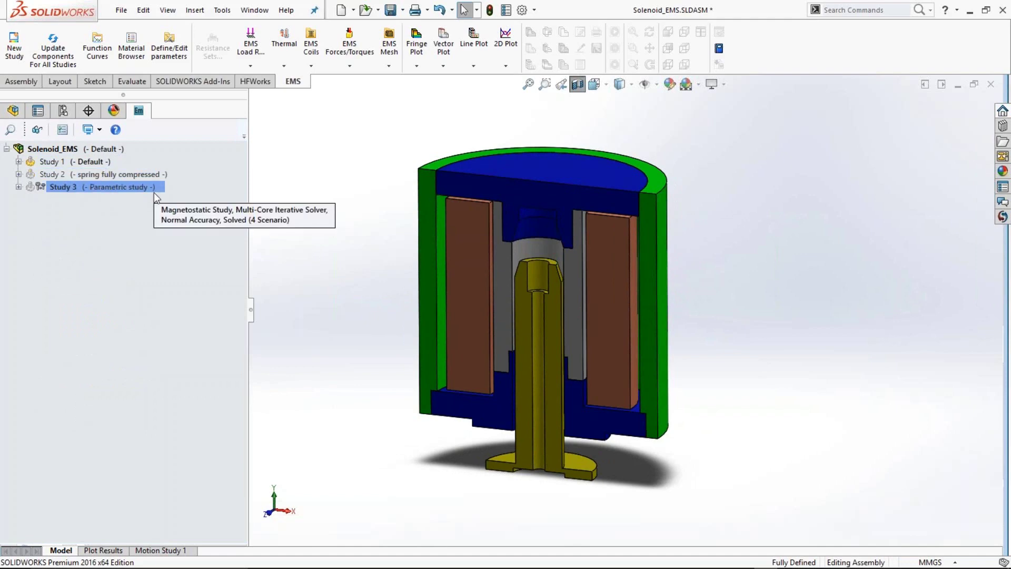
{"action": "left_click", "coordinate": [220, 231]}
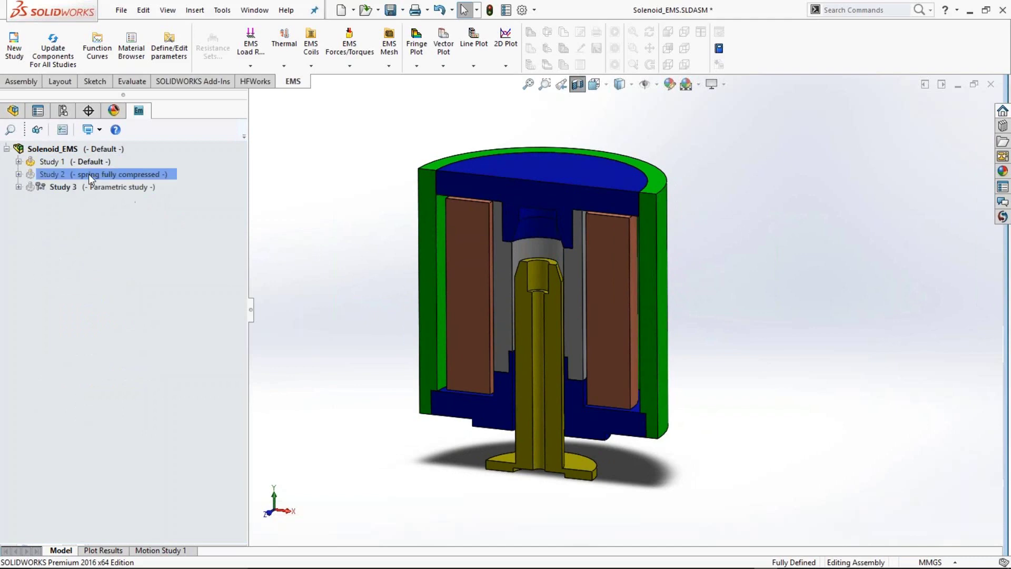
- Create a new Magnetostatic study named Study 4 with the default solution parameters
{"action": "left_click", "coordinate": [90, 149]}
{"action": "right_click", "coordinate": [90, 148]}
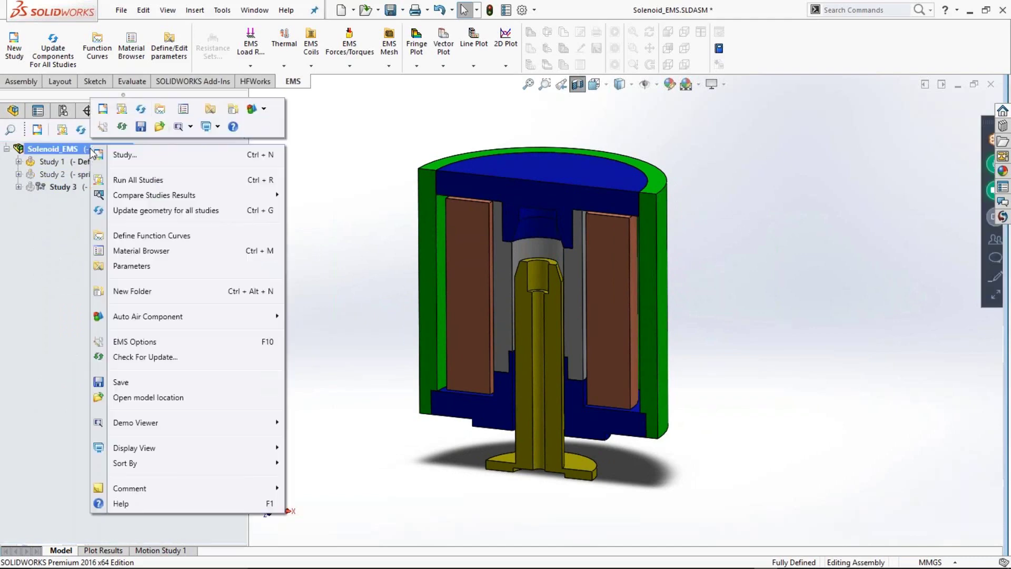
{"action": "left_click", "coordinate": [144, 156]}
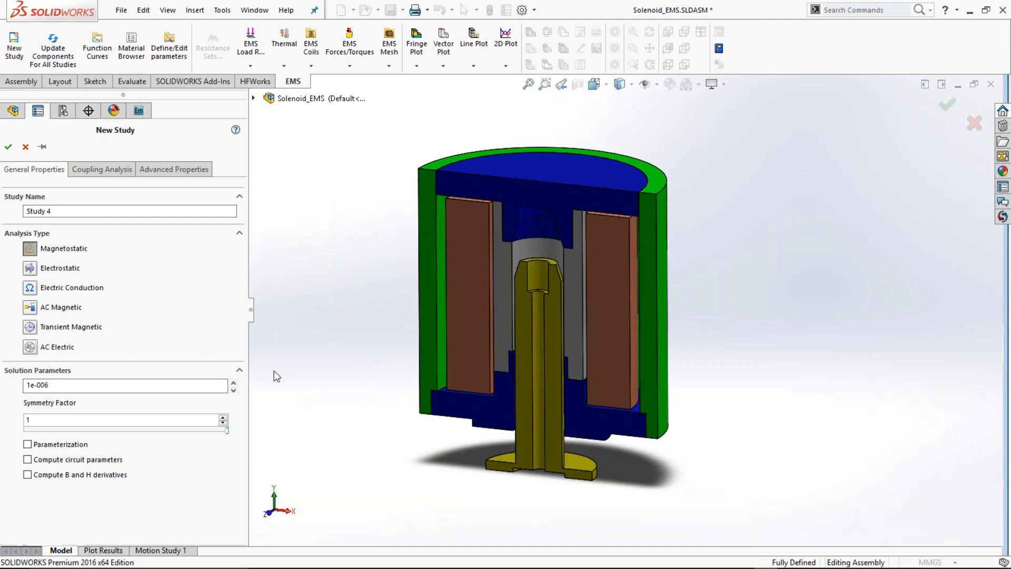
{"action": "left_click", "coordinate": [6, 149]}
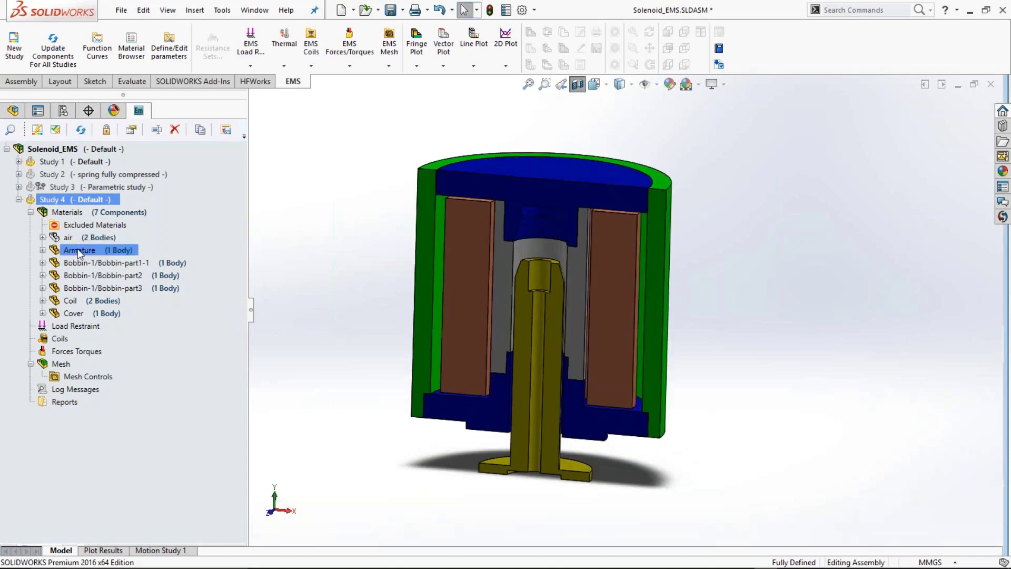
- Show the hidden air component that surrounds the solenoid
{"action": "left_click", "coordinate": [95, 238]}
{"action": "right_click", "coordinate": [94, 238]}
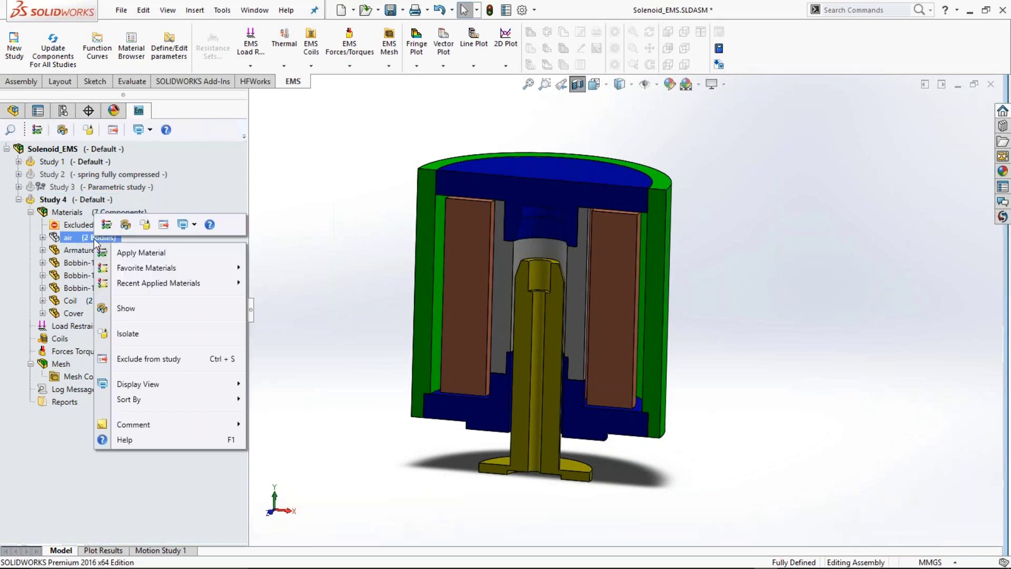
{"action": "left_click", "coordinate": [154, 311]}
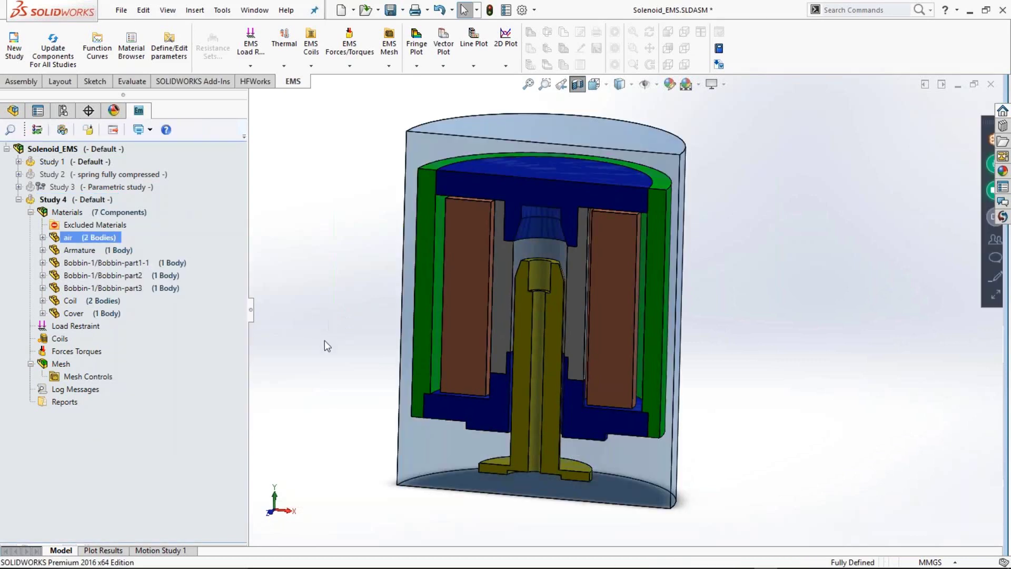
{"action": "mouse_move", "coordinate": [325, 340]}
{"action": "middle_mouse_down"}
{"action": "mouse_move", "coordinate": [334, 266]}
{"action": "mouse_move", "coordinate": [340, 307]}
{"action": "mouse_move", "coordinate": [330, 340]}
{"action": "mouse_move", "coordinate": [318, 338]}
{"action": "middle_mouse_up"}
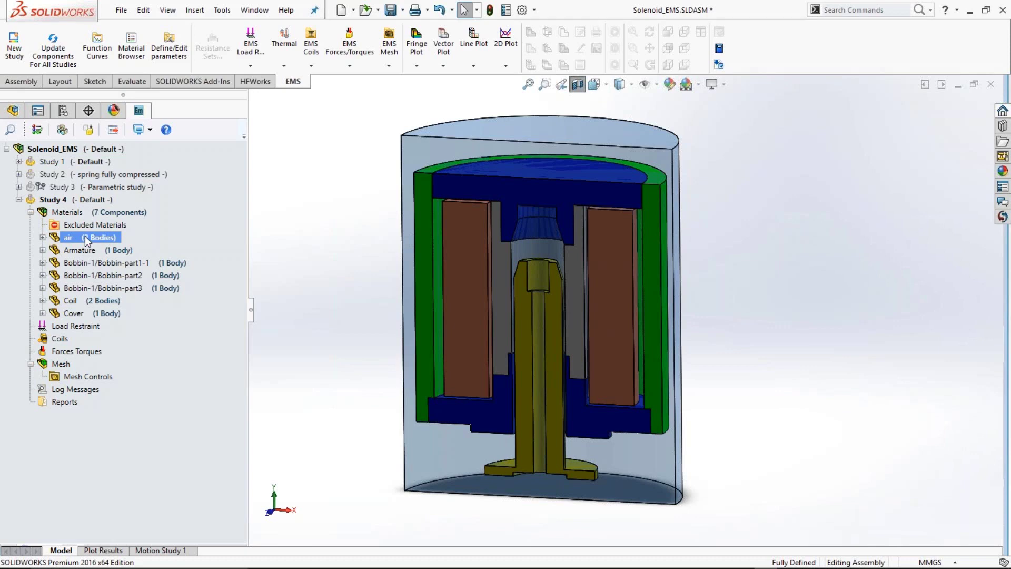
- Open the material library for the air component in Study 4 and widen its pane
{"action": "right_click", "coordinate": [86, 239]}
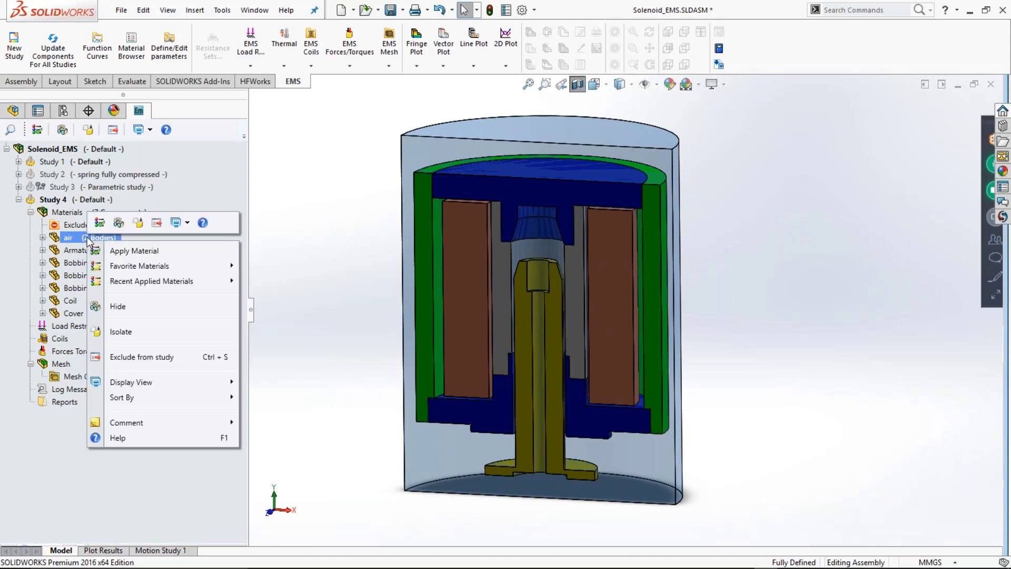
{"action": "left_click", "coordinate": [119, 252]}
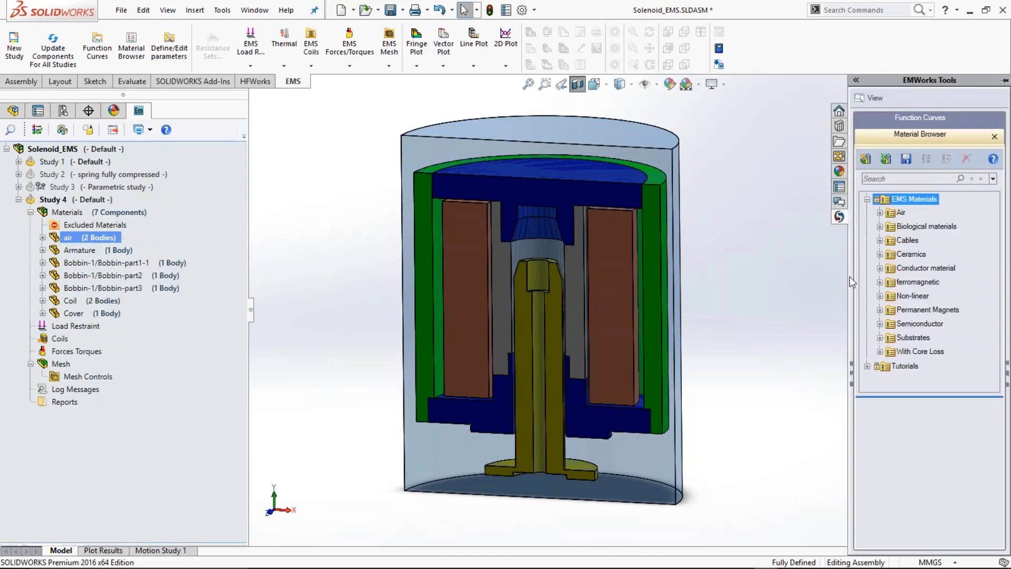
{"action": "left_click_drag", "start_coordinate": [849, 277], "coordinate": [746, 284]}
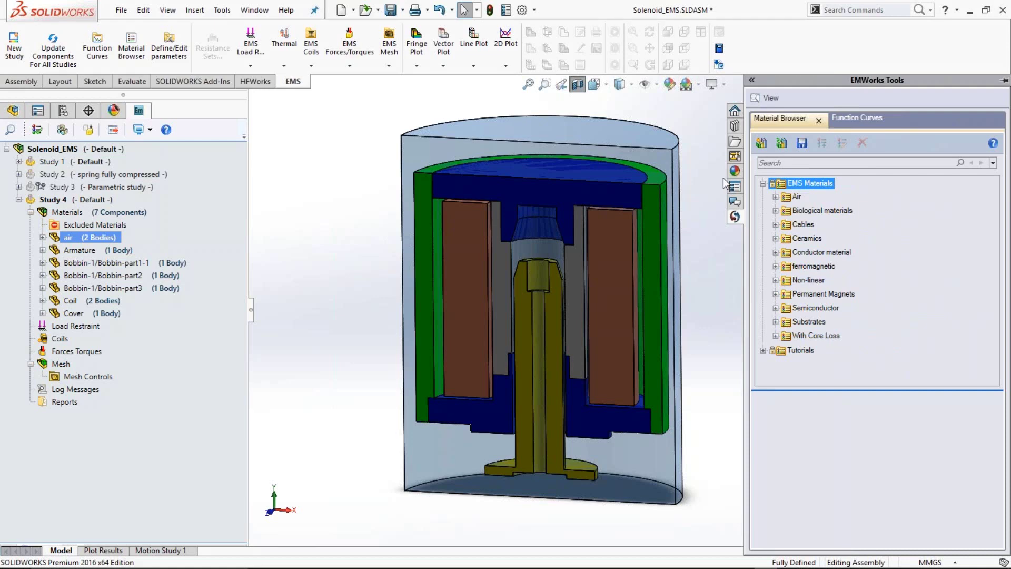
- Look through the EMS material categories, including the steels in the Non-linear folder
{"action": "left_click", "coordinate": [775, 280]}
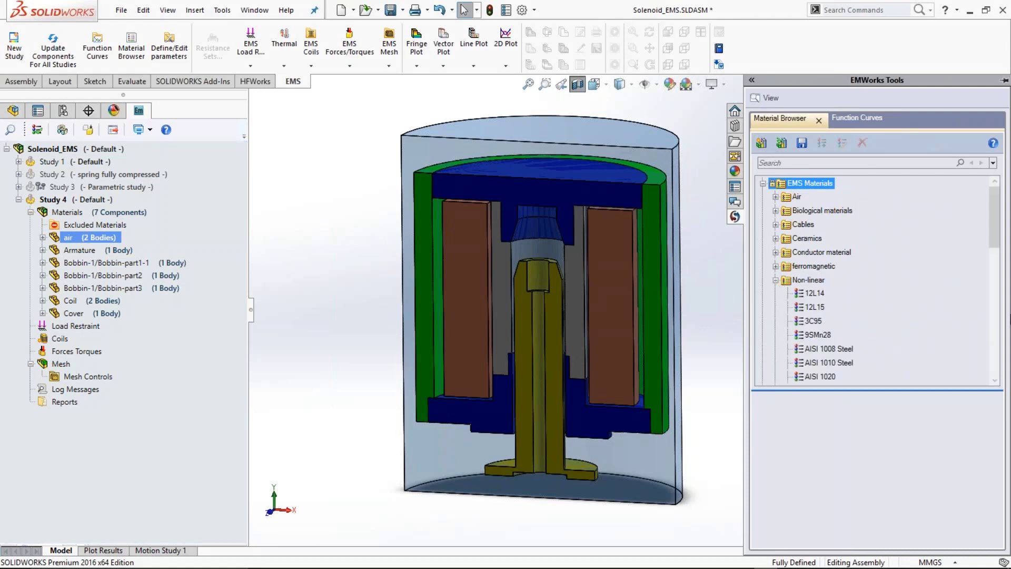
{"action": "scroll", "coordinate": [995, 380], "scroll_direction": "down", "scroll_amount": 3}
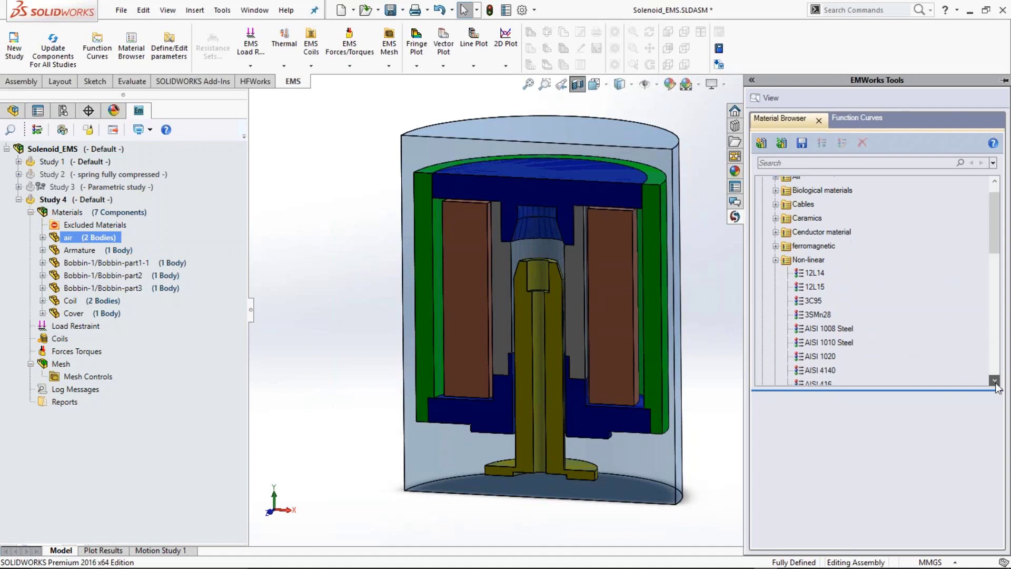
{"action": "scroll", "coordinate": [966, 326], "scroll_direction": "up", "scroll_amount": 1}
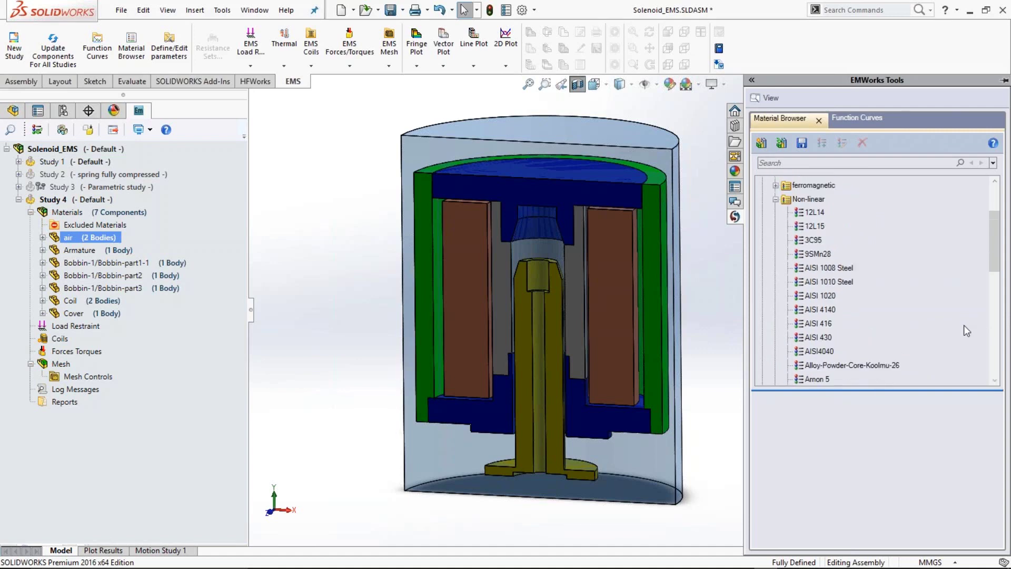
{"action": "left_click", "coordinate": [775, 199]}
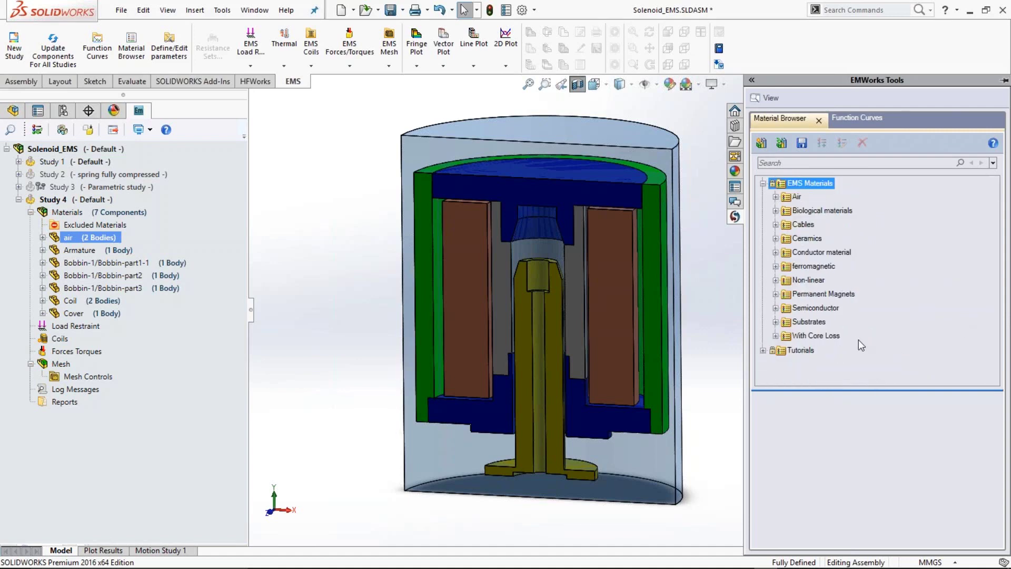
{"action": "left_click", "coordinate": [821, 281]}
{"action": "left_click", "coordinate": [825, 267]}
{"action": "left_click", "coordinate": [830, 254]}
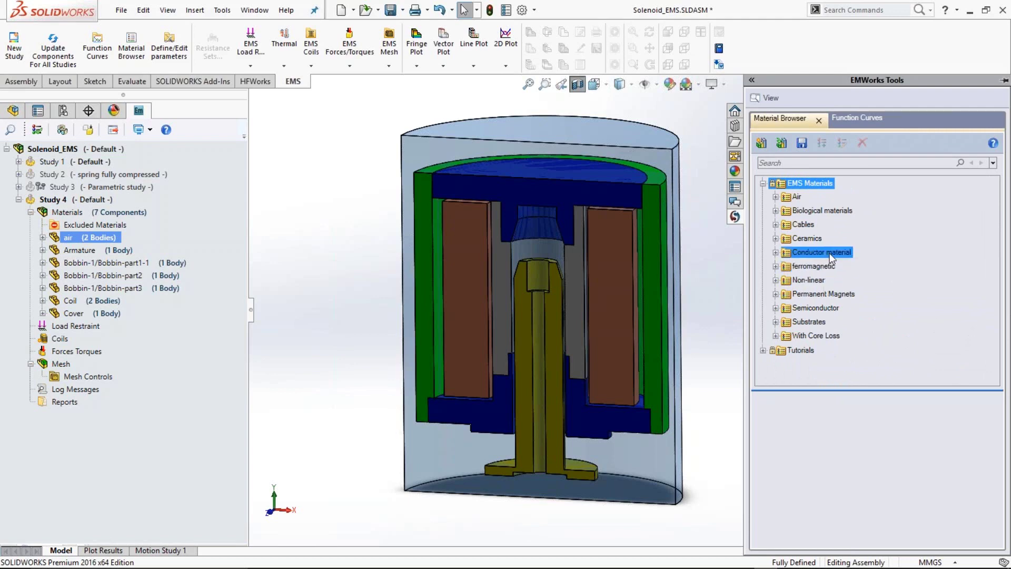
{"action": "left_click", "coordinate": [821, 210]}
- Assign the Air material from the EMS library to the air component
{"action": "left_click", "coordinate": [774, 196]}
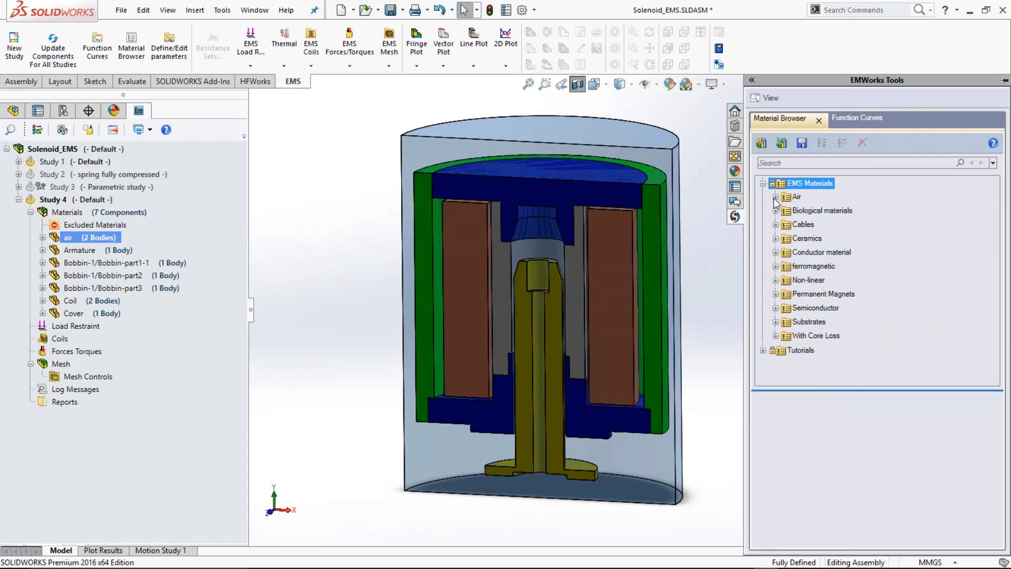
{"action": "left_click", "coordinate": [804, 210]}
{"action": "left_click", "coordinate": [973, 143]}
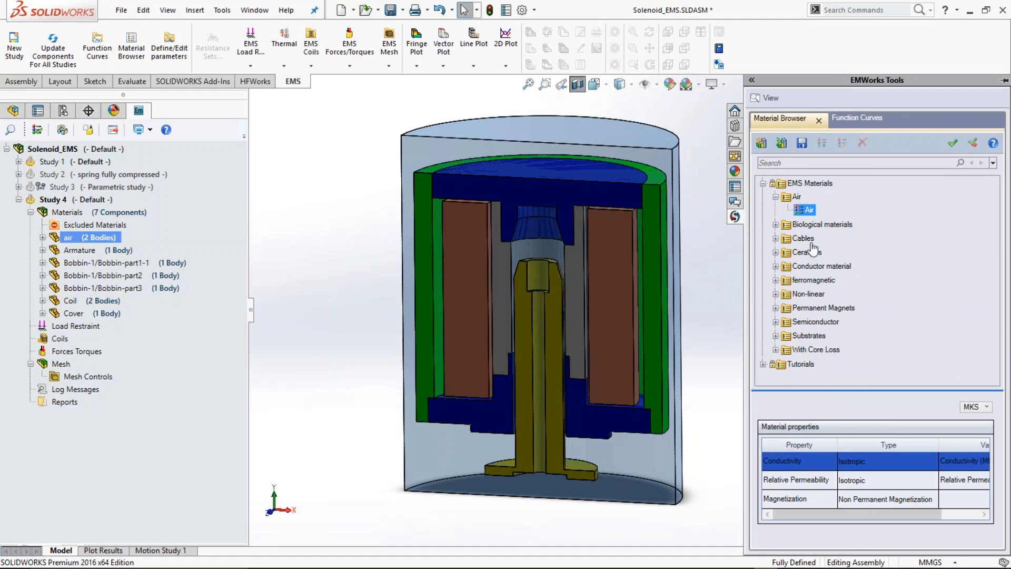
- Assign Copper from the favorite materials to the Coil component of Study 4
{"action": "left_click", "coordinate": [158, 288]}
{"action": "left_click", "coordinate": [109, 250]}
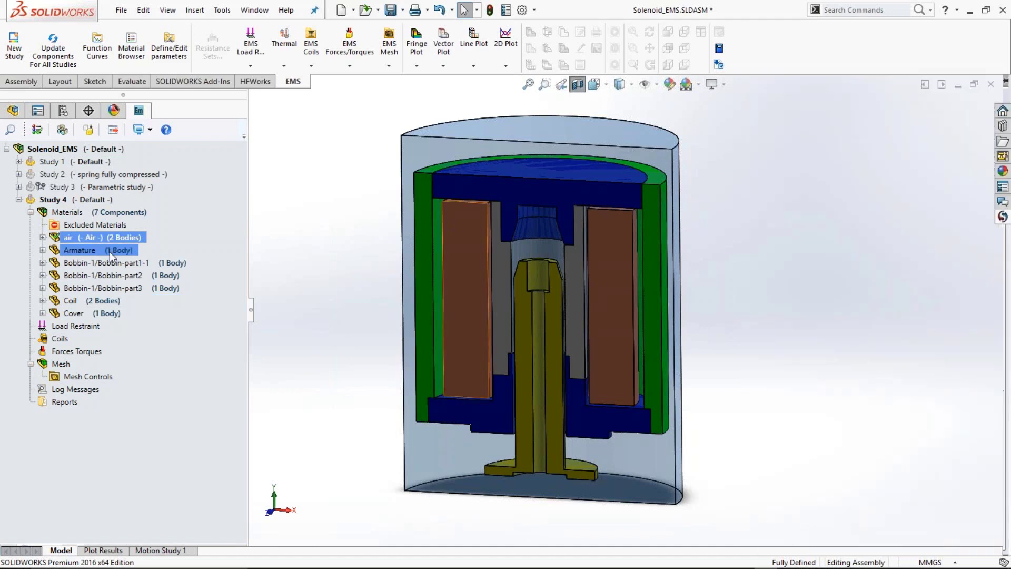
{"action": "left_click", "coordinate": [103, 311]}
{"action": "left_click", "coordinate": [102, 300]}
{"action": "right_click", "coordinate": [102, 298]}
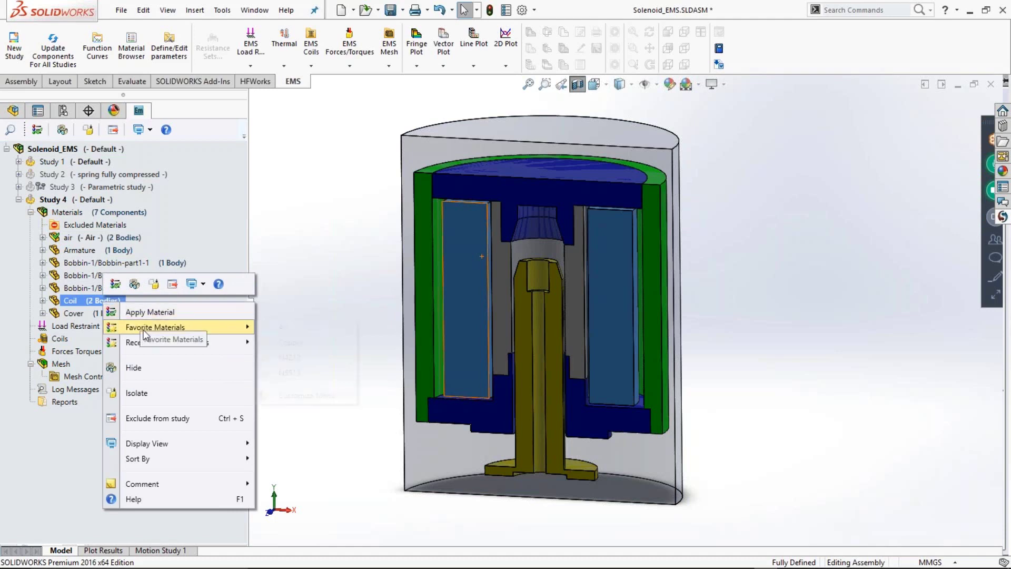
{"action": "mouse_move", "coordinate": [144, 331]}
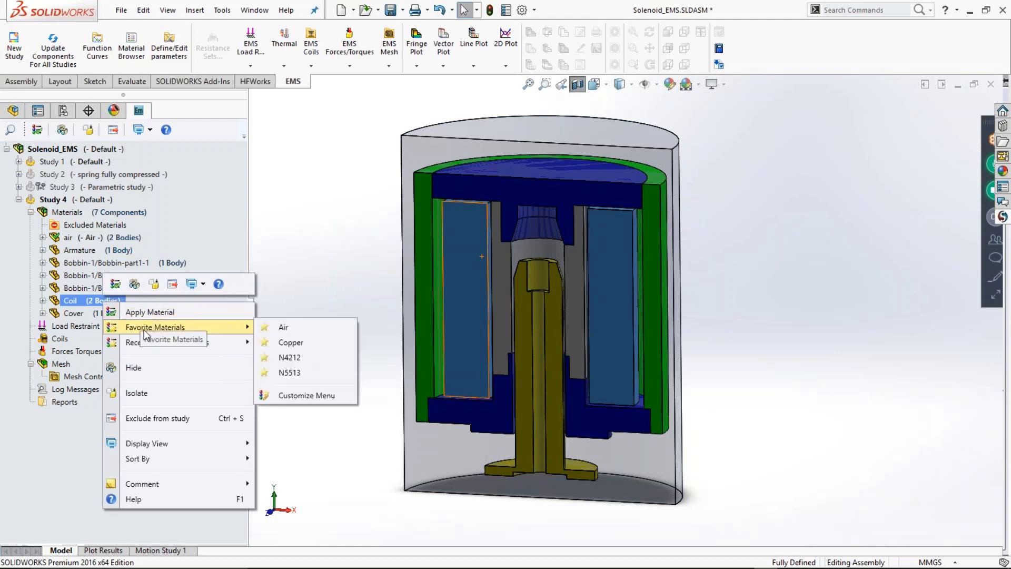
{"action": "left_click", "coordinate": [308, 343]}
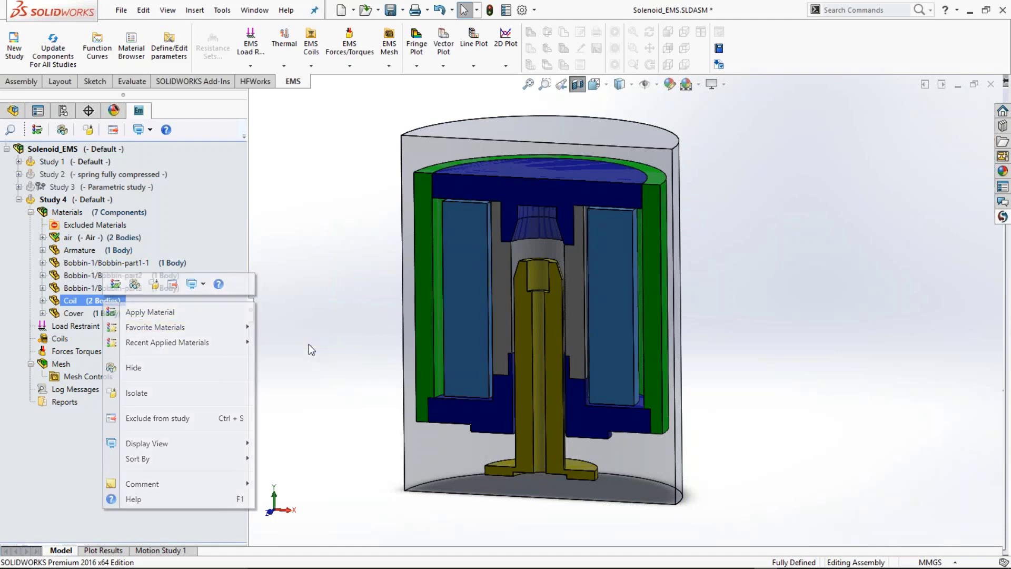
- Assign the recently applied material 12L14 to the Cover, Armature, Bobbin-part1-1 and Bobbin-part2 components of Study 4
{"action": "left_click", "coordinate": [97, 311]}
{"action": "left_click", "coordinate": [74, 250], "text": "ctrl"}
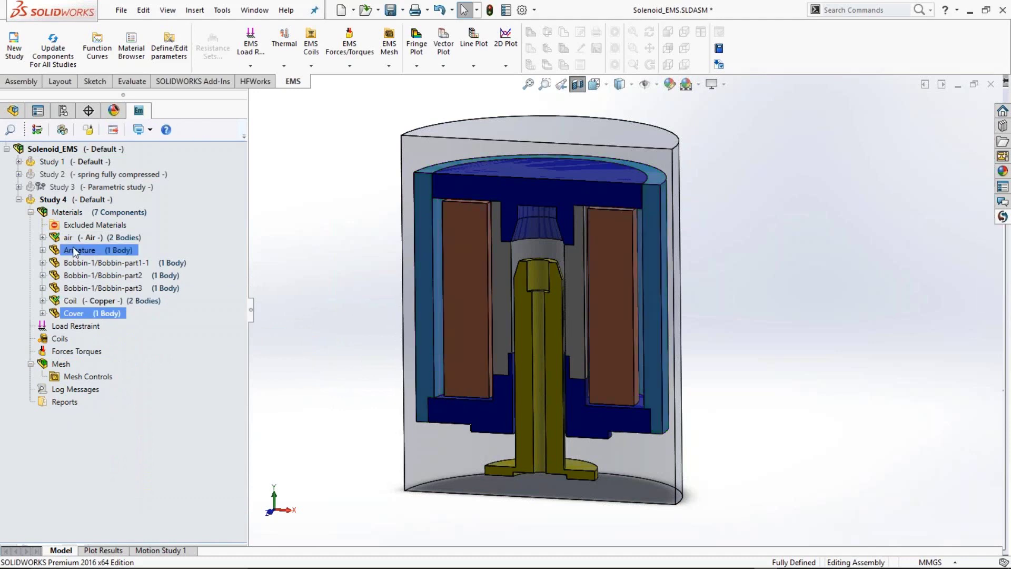
{"action": "left_click", "coordinate": [87, 264], "text": "ctrl"}
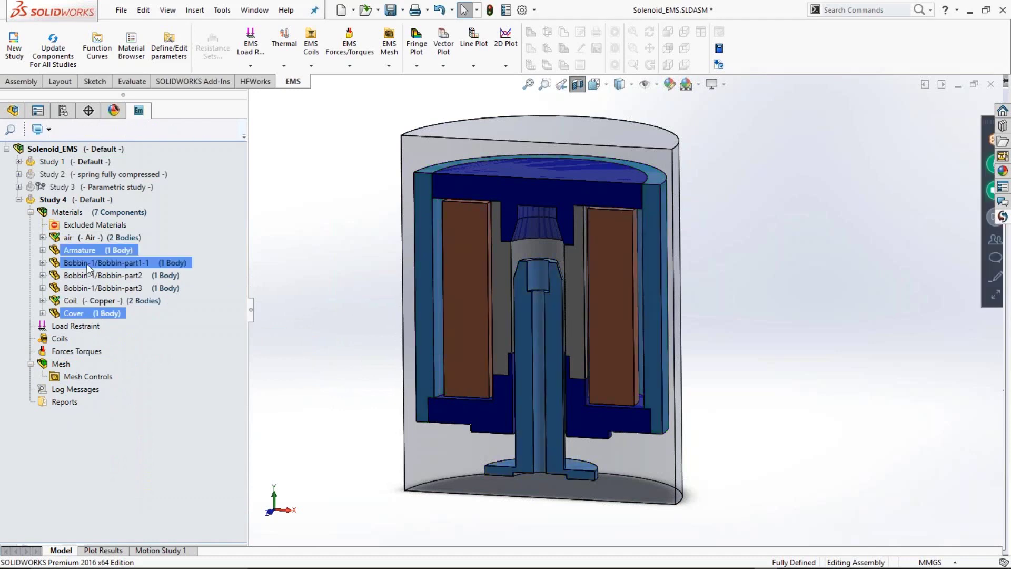
{"action": "left_click", "coordinate": [95, 276], "text": "ctrl"}
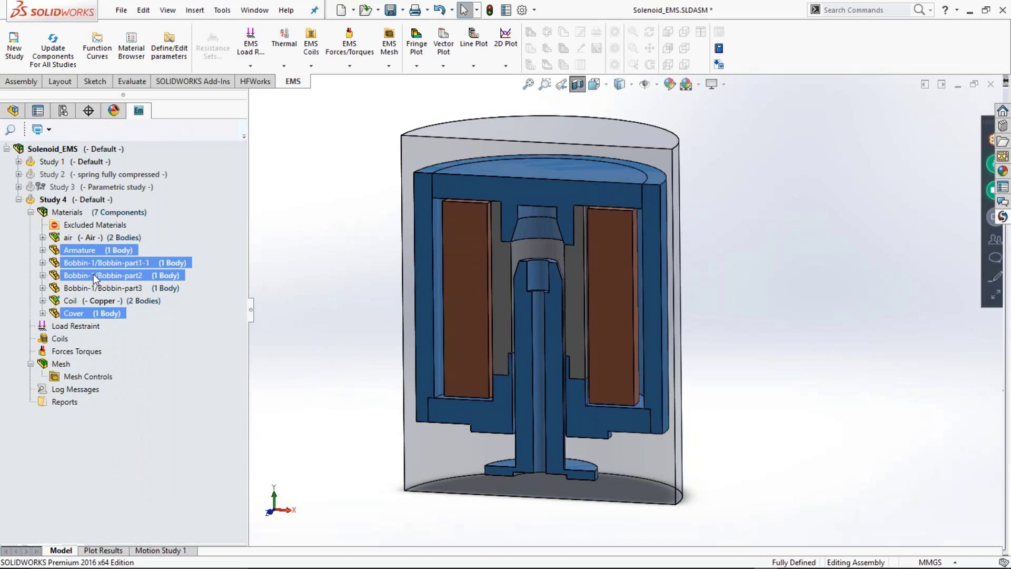
{"action": "right_click", "coordinate": [93, 274]}
{"action": "mouse_move", "coordinate": [139, 317]}
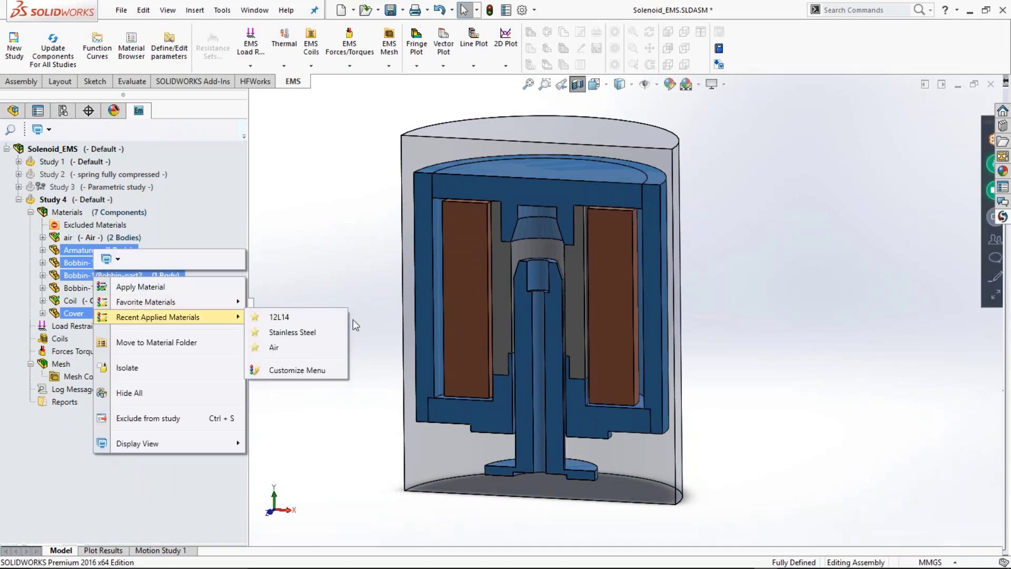
{"action": "left_click", "coordinate": [290, 319]}
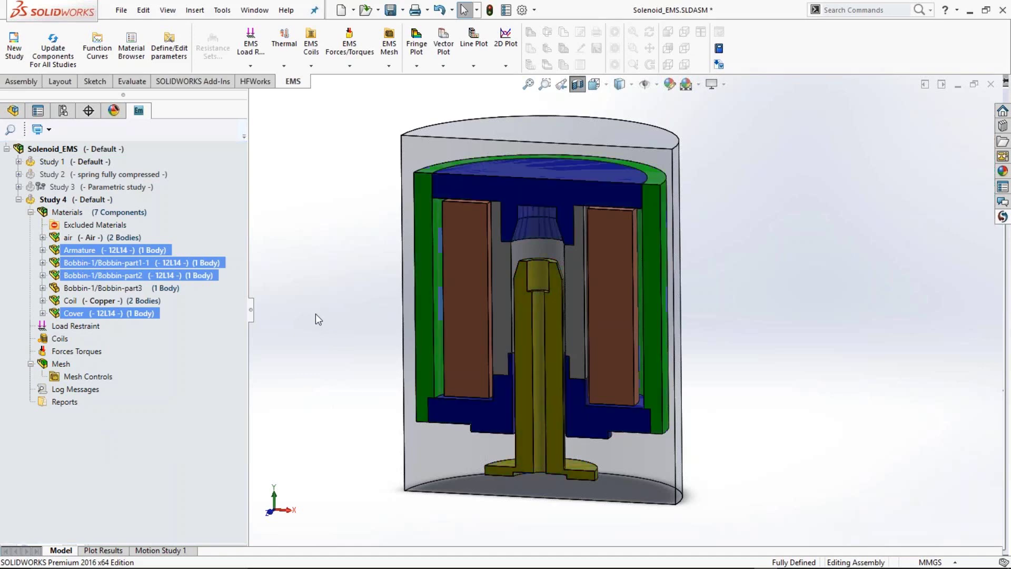
- Assign the recently applied Stainless Steel material to the Bobbin-part3 component
{"action": "left_click", "coordinate": [144, 289]}
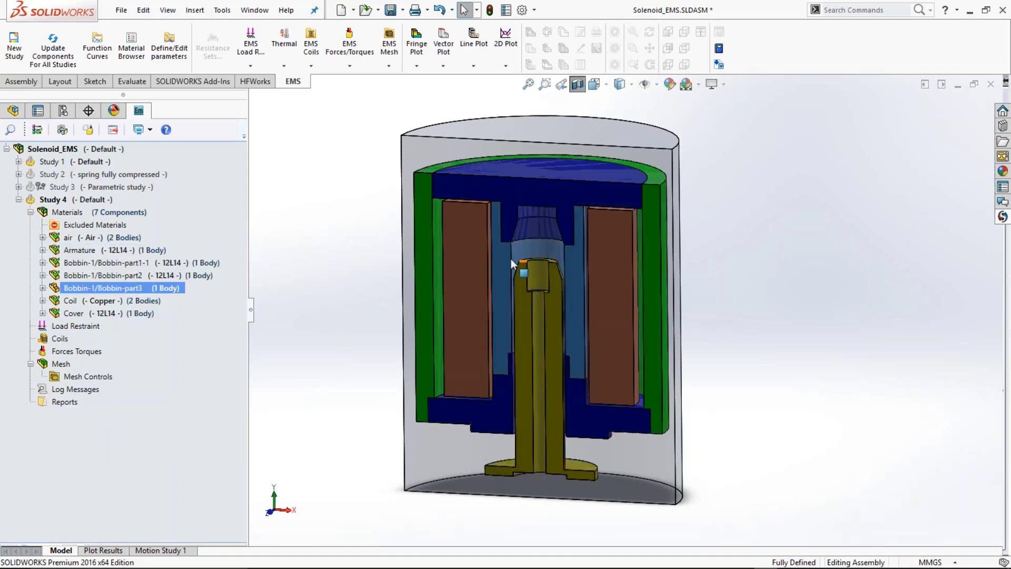
{"action": "right_click", "coordinate": [153, 293]}
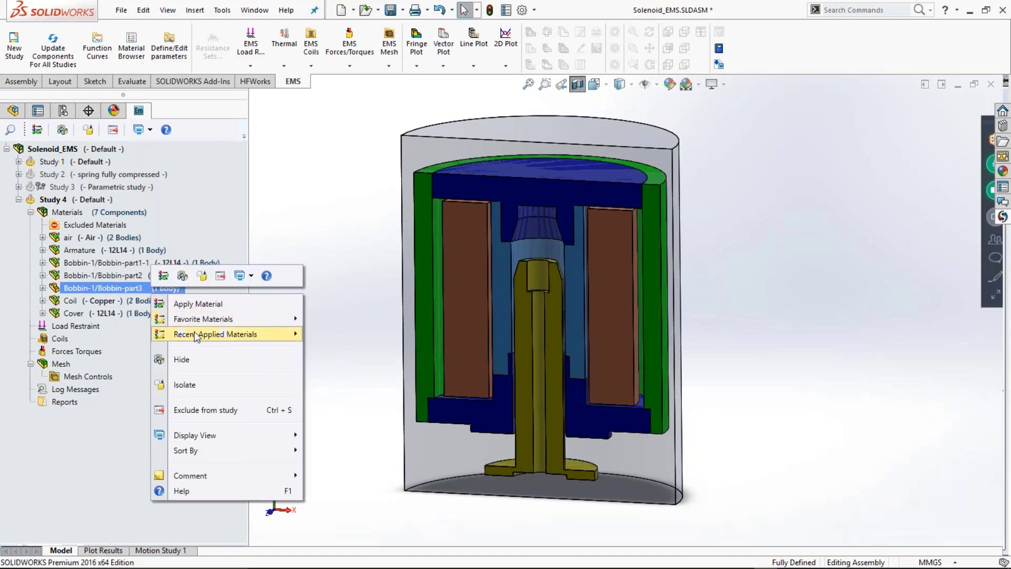
{"action": "mouse_move", "coordinate": [197, 336]}
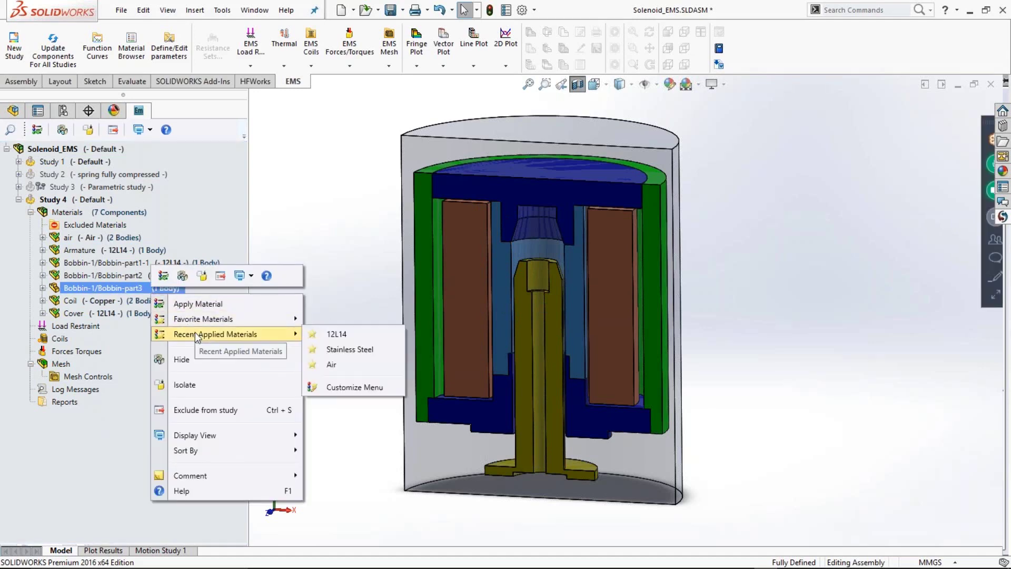
{"action": "left_click", "coordinate": [324, 349]}
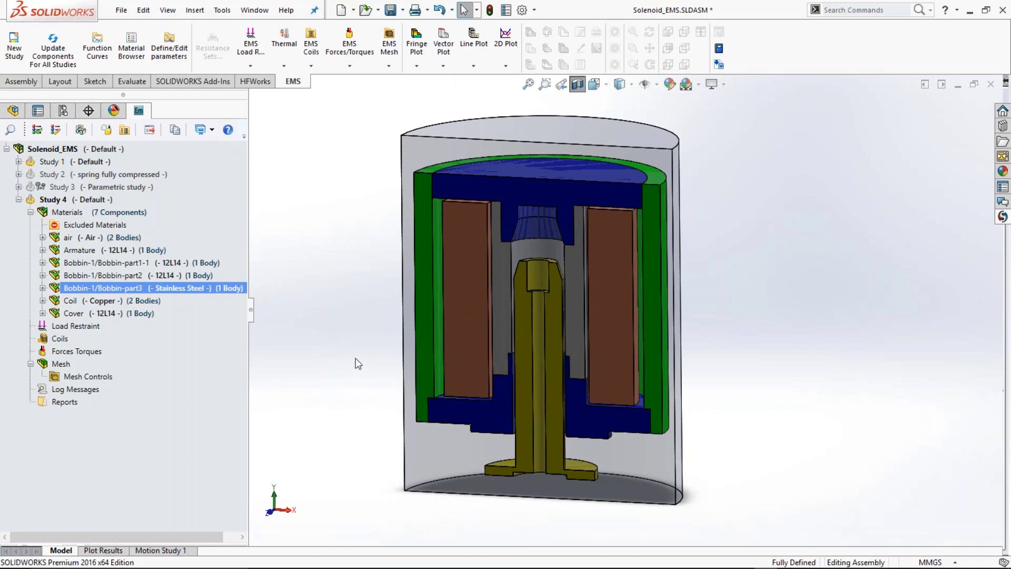
- Define a wound coil on the Coil component, using its right-hand cut face as entry port and the same face as exit port, with preview shown
{"action": "mouse_move", "coordinate": [358, 363]}
{"action": "middle_mouse_down"}
{"action": "mouse_move", "coordinate": [349, 354]}
{"action": "mouse_move", "coordinate": [351, 367]}
{"action": "middle_mouse_up"}
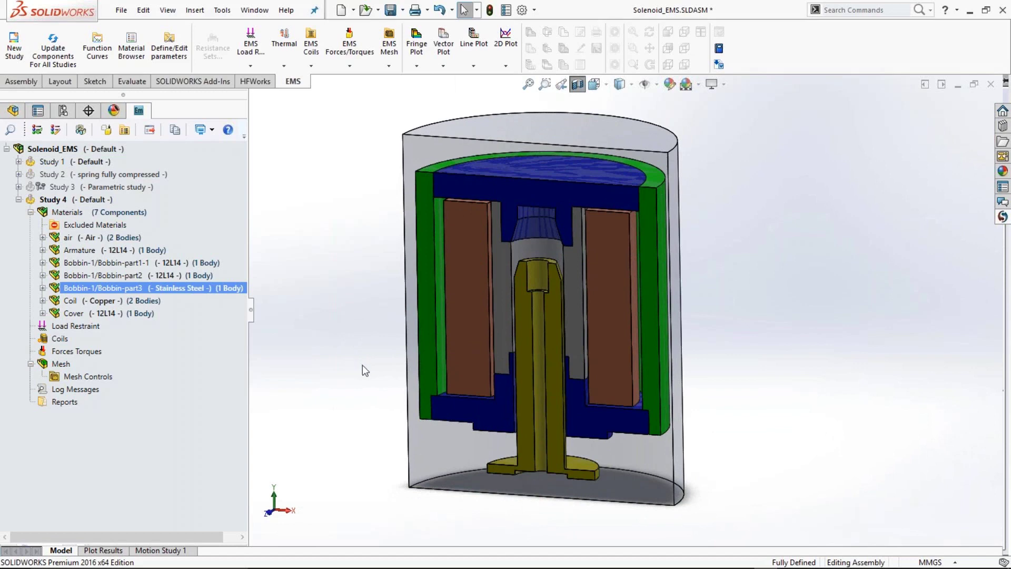
{"action": "middle_click_drag", "start_coordinate": [362, 364], "coordinate": [377, 371]}
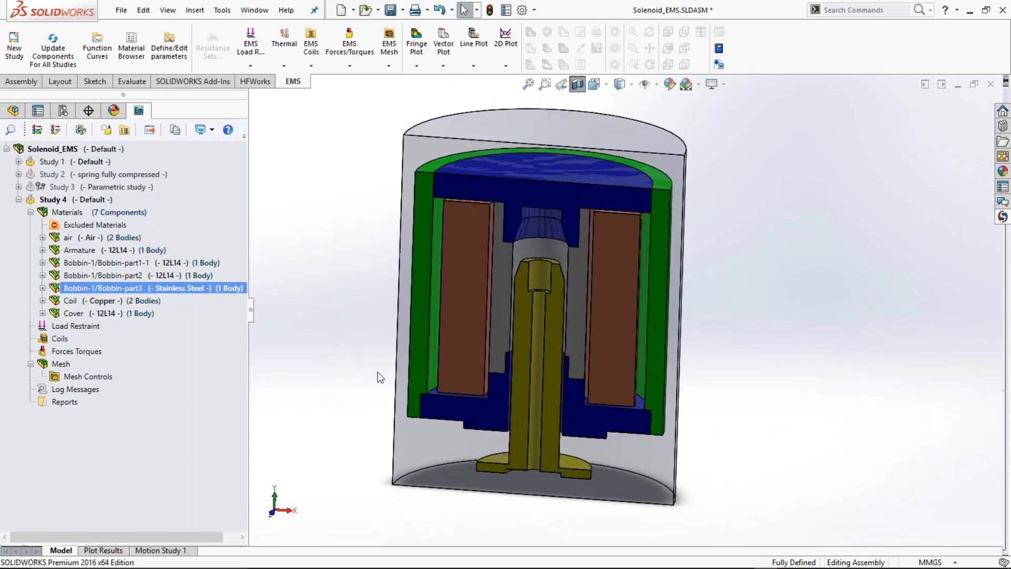
{"action": "right_click", "coordinate": [63, 340]}
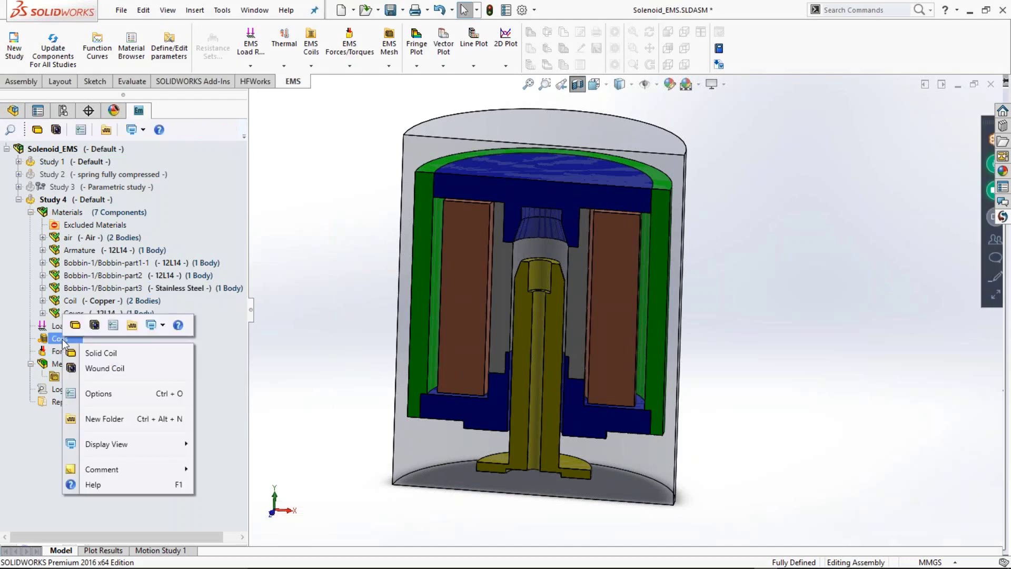
{"action": "left_click", "coordinate": [122, 373]}
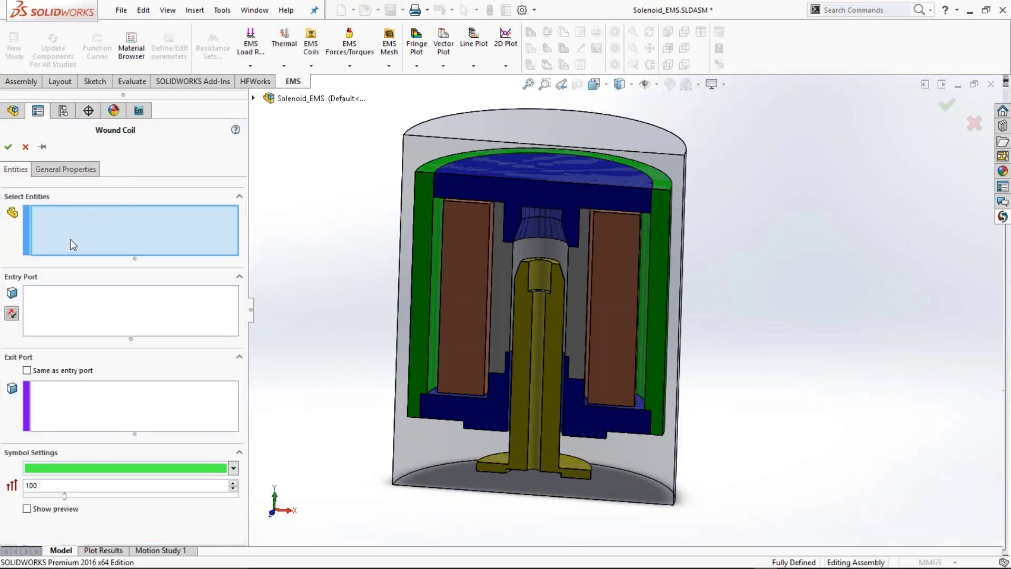
{"action": "left_click", "coordinate": [625, 311]}
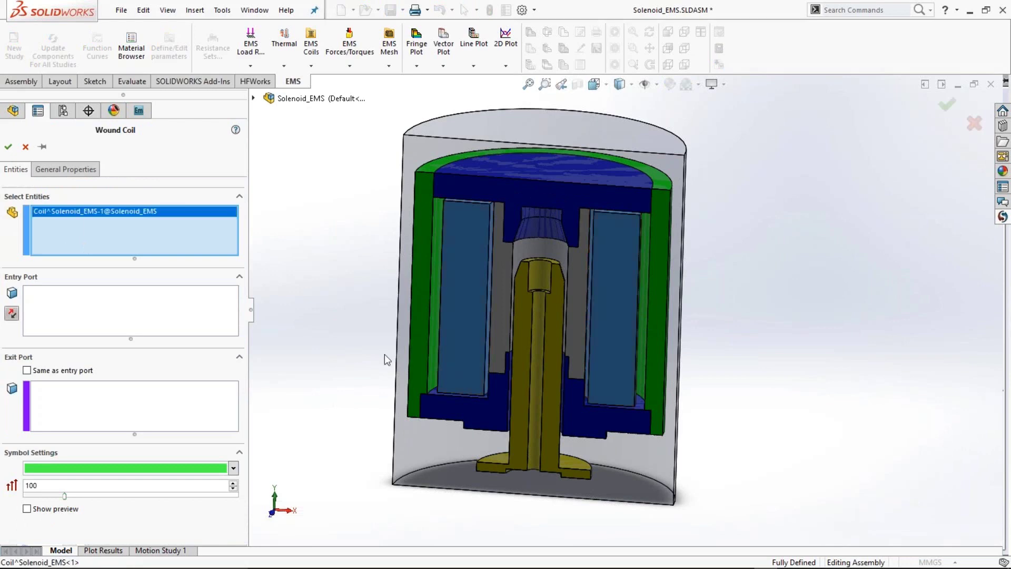
{"action": "left_click", "coordinate": [153, 313]}
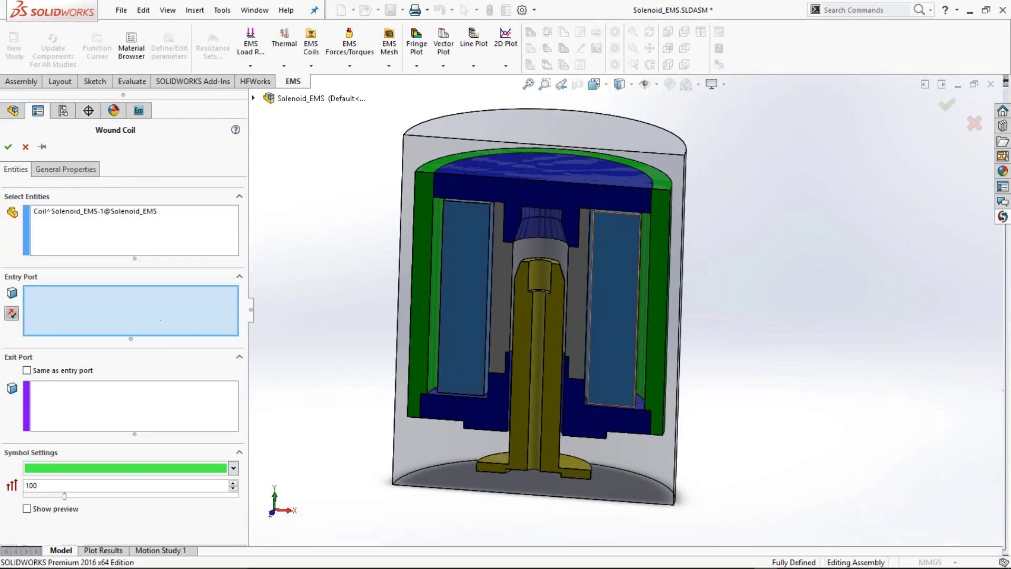
{"action": "left_click", "coordinate": [613, 350]}
{"action": "left_click", "coordinate": [87, 372]}
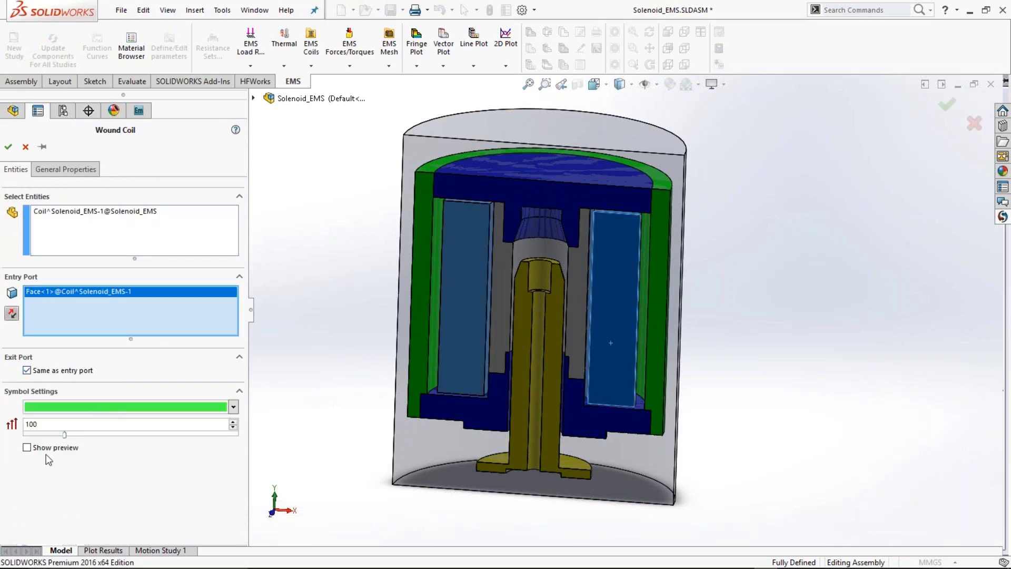
{"action": "left_click", "coordinate": [27, 447]}
{"action": "middle_click_drag", "start_coordinate": [398, 359], "coordinate": [439, 340]}
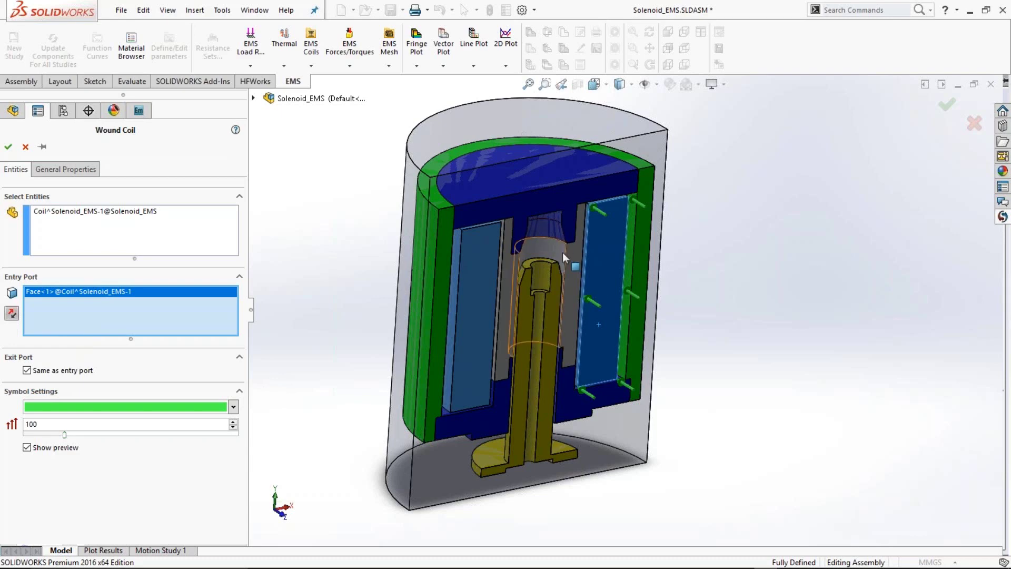
{"action": "mouse_move", "coordinate": [303, 302]}
{"action": "middle_mouse_down"}
{"action": "mouse_move", "coordinate": [274, 267]}
{"action": "mouse_move", "coordinate": [304, 310]}
{"action": "middle_mouse_up"}
- Give the current-driven wound coil 704 turns and a current per turn of 0.8, and finish the coil
{"action": "left_click", "coordinate": [93, 171]}
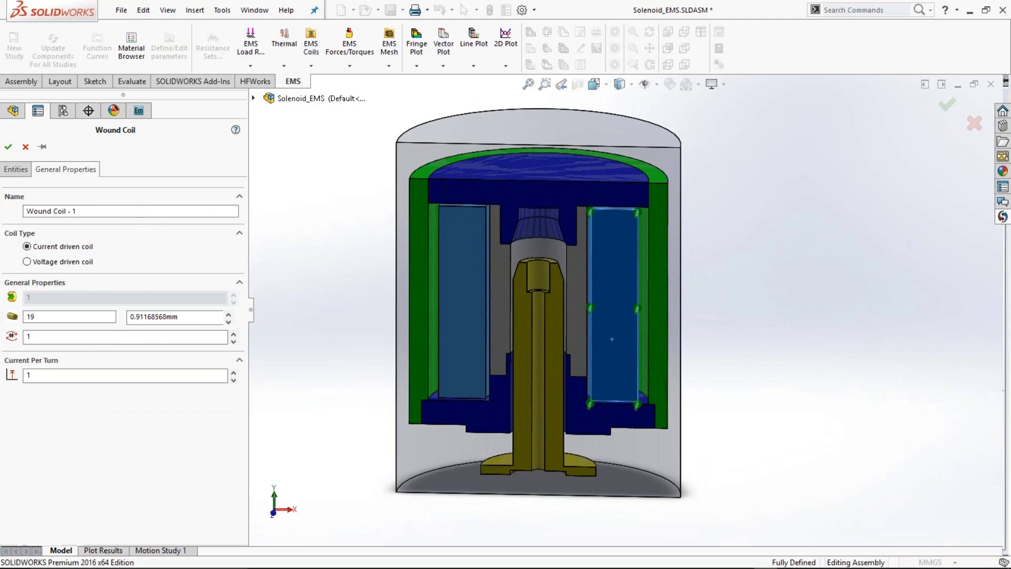
{"action": "double_click", "coordinate": [49, 335]}
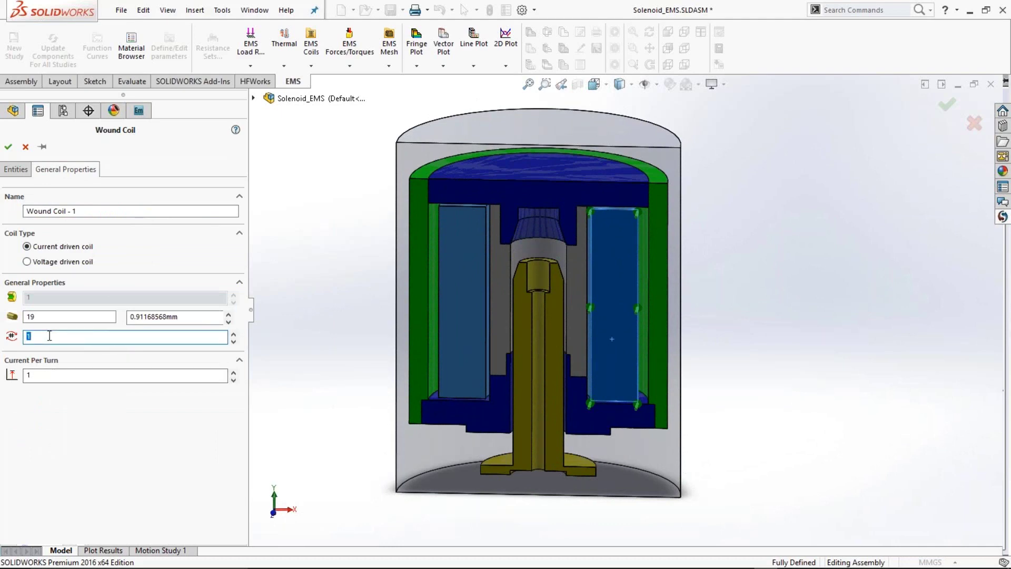
{"action": "type", "text": "704"}
{"action": "double_click", "coordinate": [48, 375]}
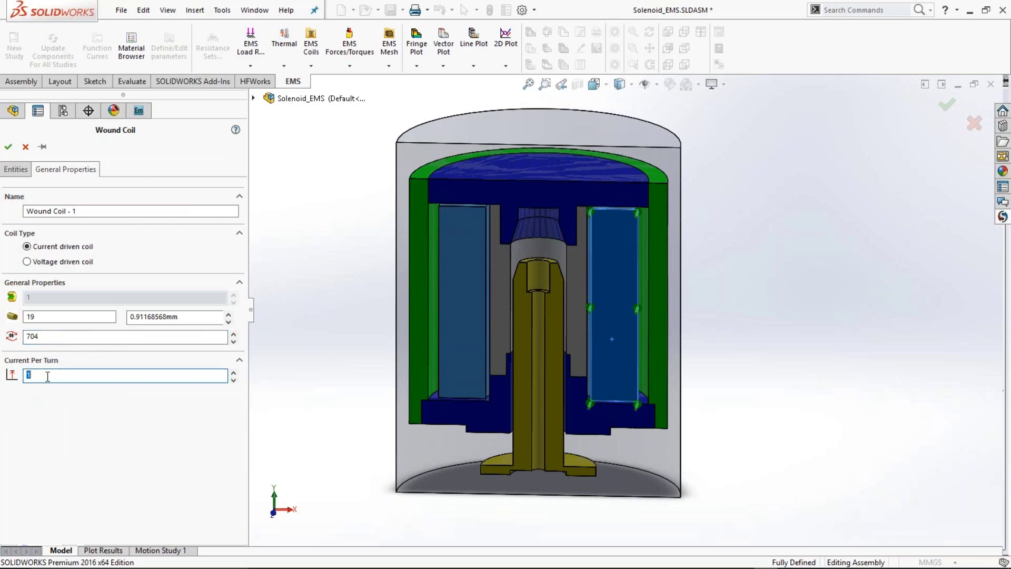
{"action": "type", "text": "0.8"}
{"action": "left_click", "coordinate": [8, 147]}
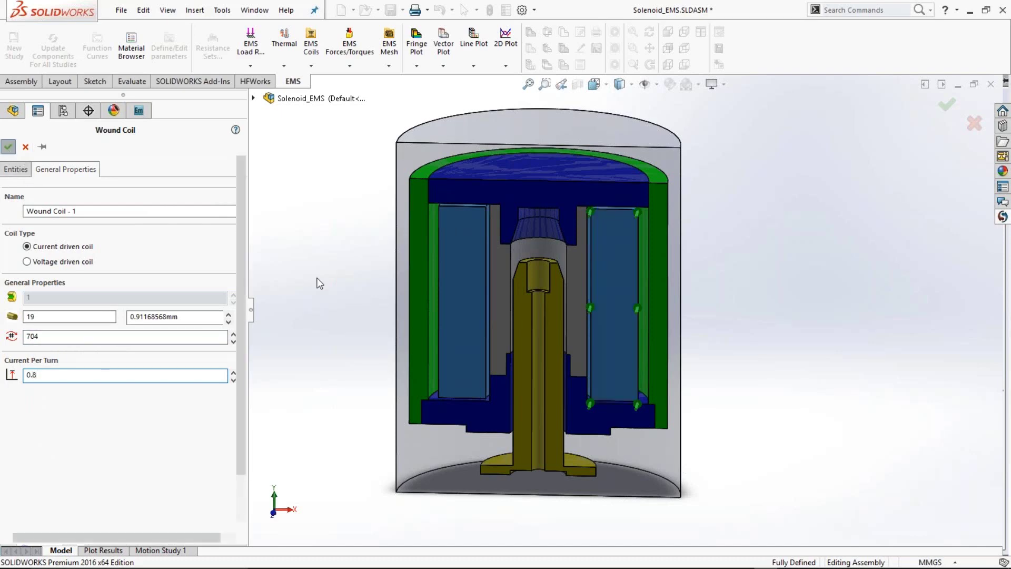
- Check the wire gauge, turns and current of the wound coil in Study 1 against the new coil, leaving its definition unedited
{"action": "mouse_move", "coordinate": [84, 354]}
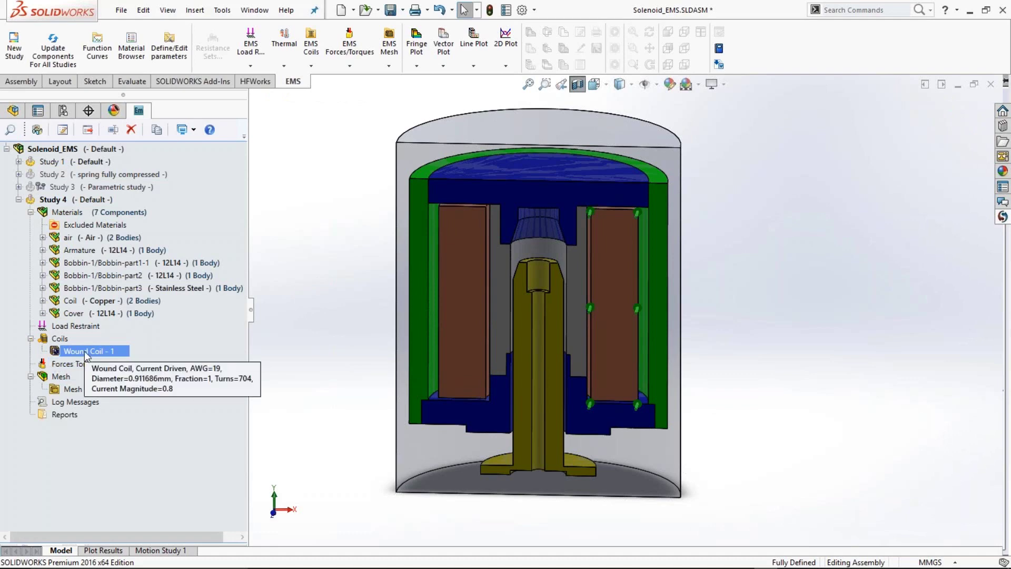
{"action": "middle_click_drag", "start_coordinate": [374, 331], "coordinate": [400, 321]}
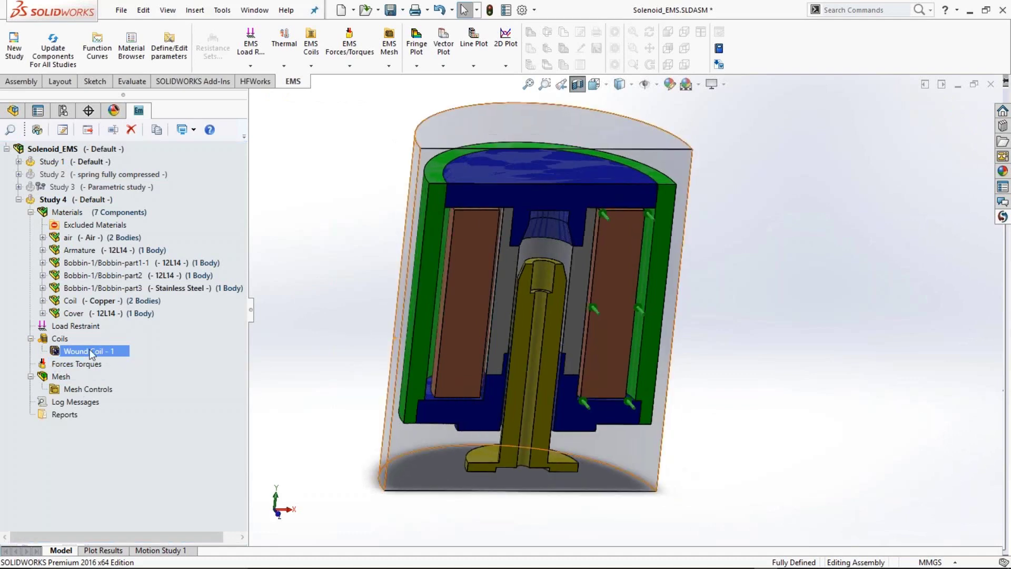
{"action": "mouse_move", "coordinate": [79, 356]}
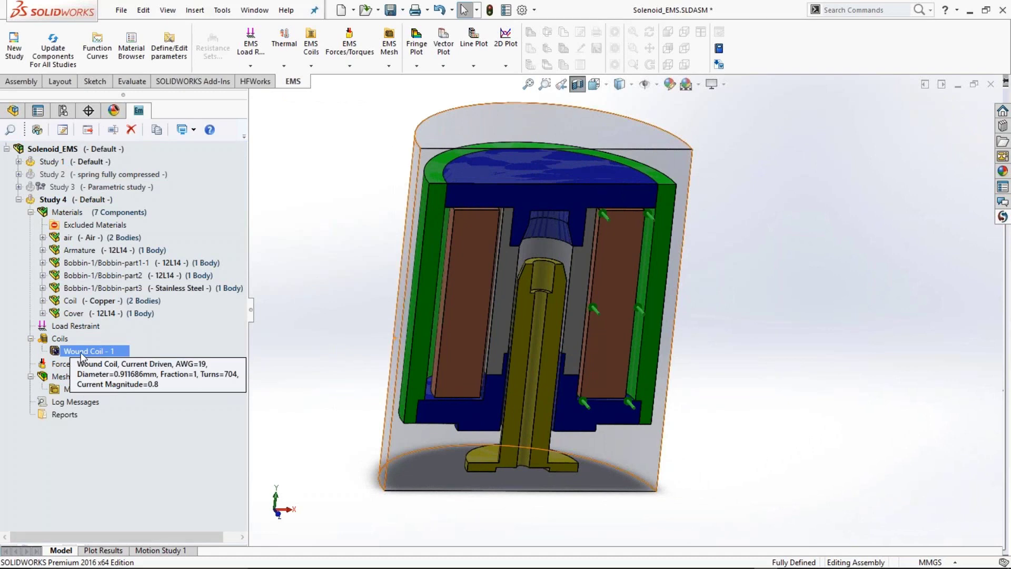
{"action": "left_click", "coordinate": [19, 161]}
{"action": "left_click", "coordinate": [30, 199]}
{"action": "left_click", "coordinate": [93, 212]}
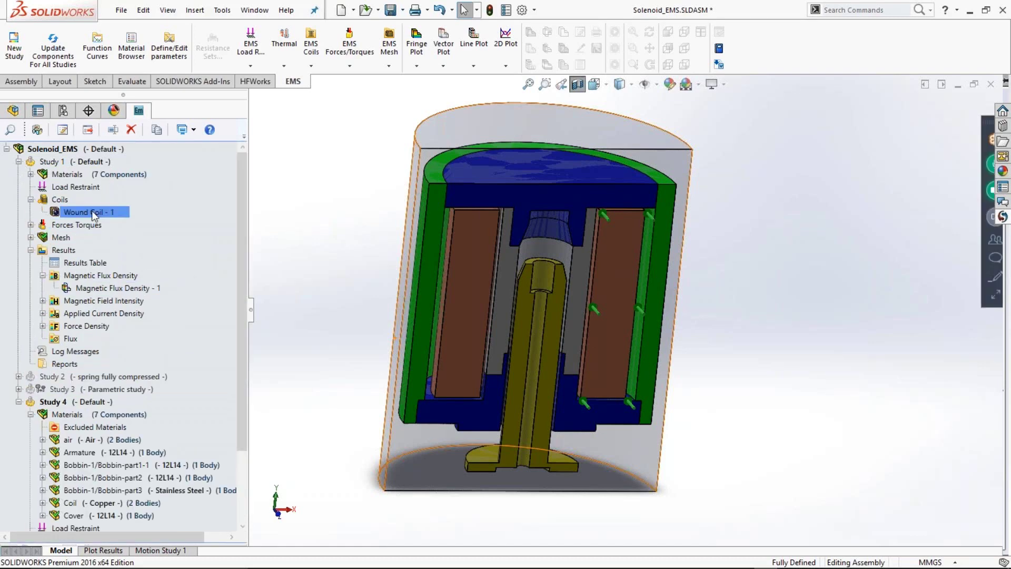
{"action": "right_click", "coordinate": [93, 212]}
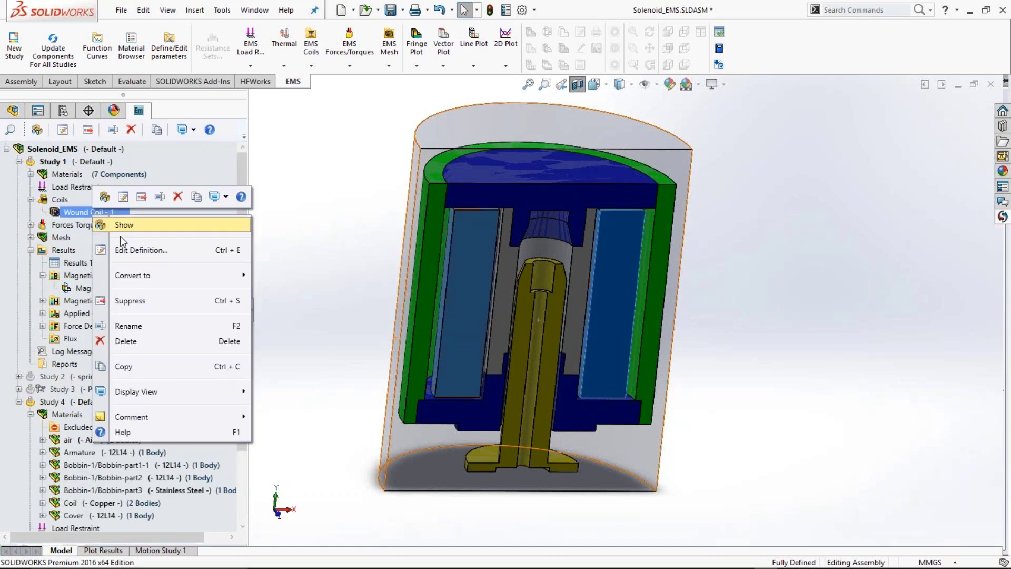
{"action": "left_click", "coordinate": [128, 248]}
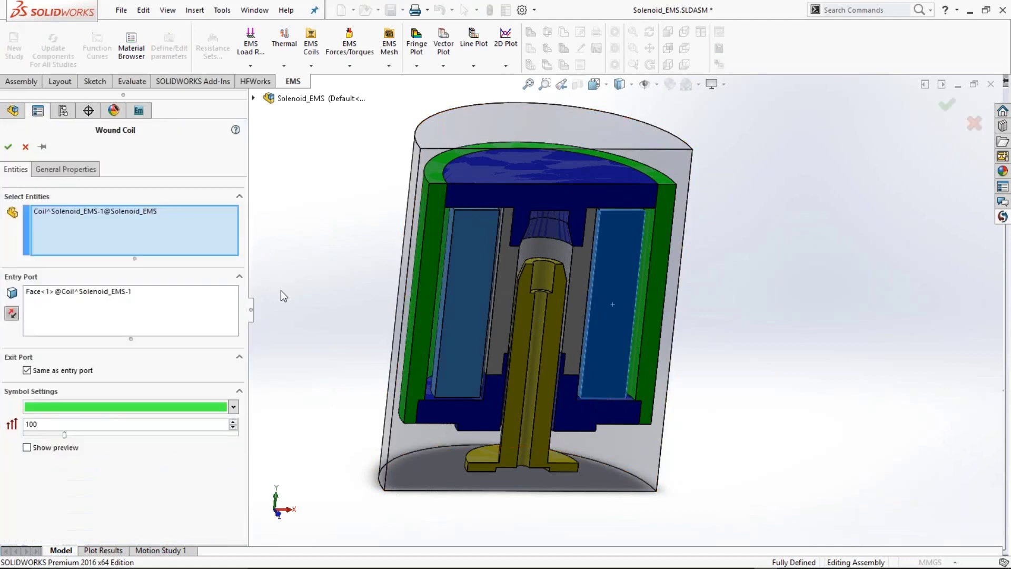
{"action": "left_click", "coordinate": [63, 169]}
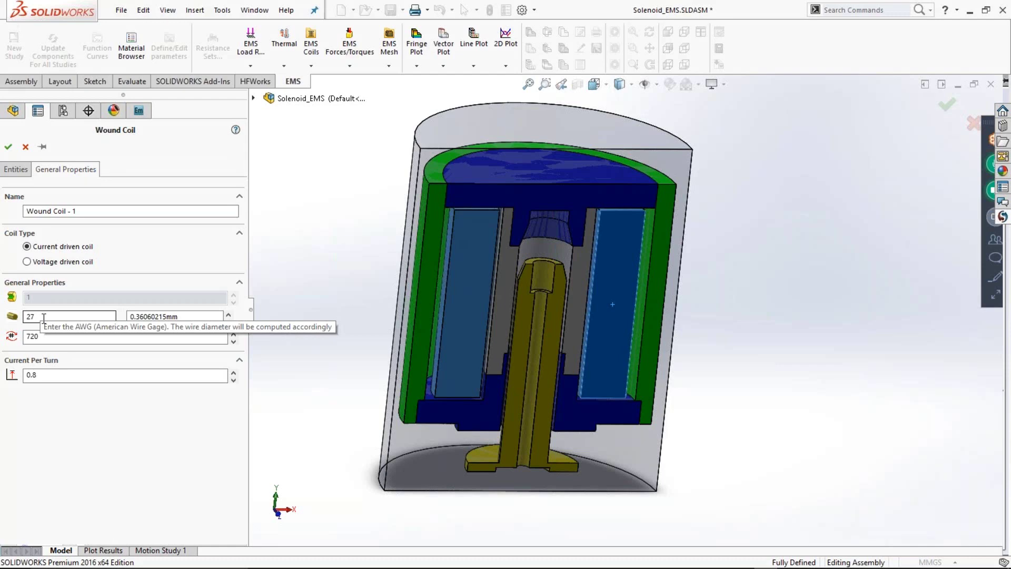
{"action": "left_click", "coordinate": [25, 148]}
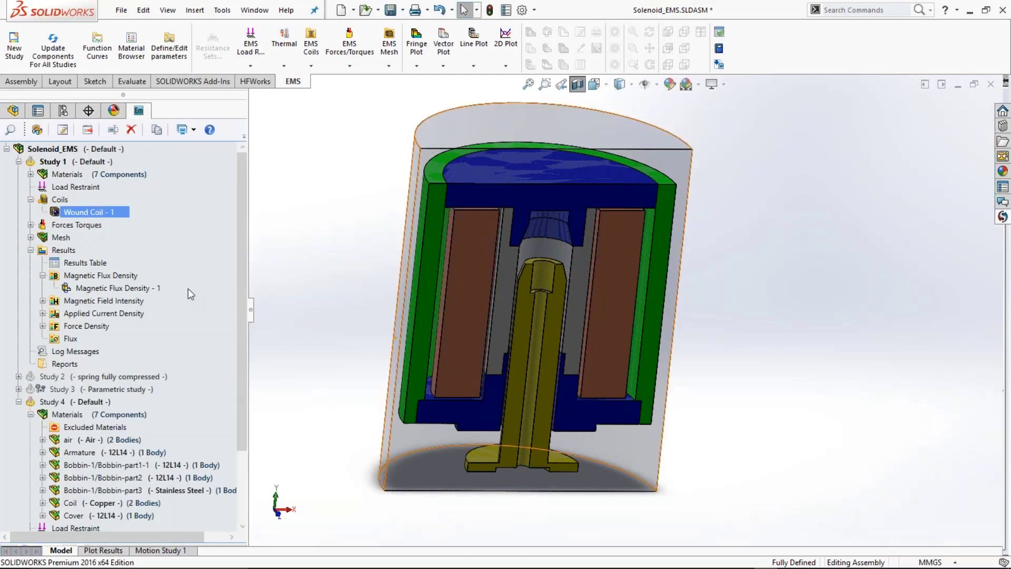
- Edit the wound coil in Study 4 to use wire gauge 27 and 720 turns, matching the coil in Study 1
{"action": "left_click", "coordinate": [19, 161]}
{"action": "right_click", "coordinate": [124, 351]}
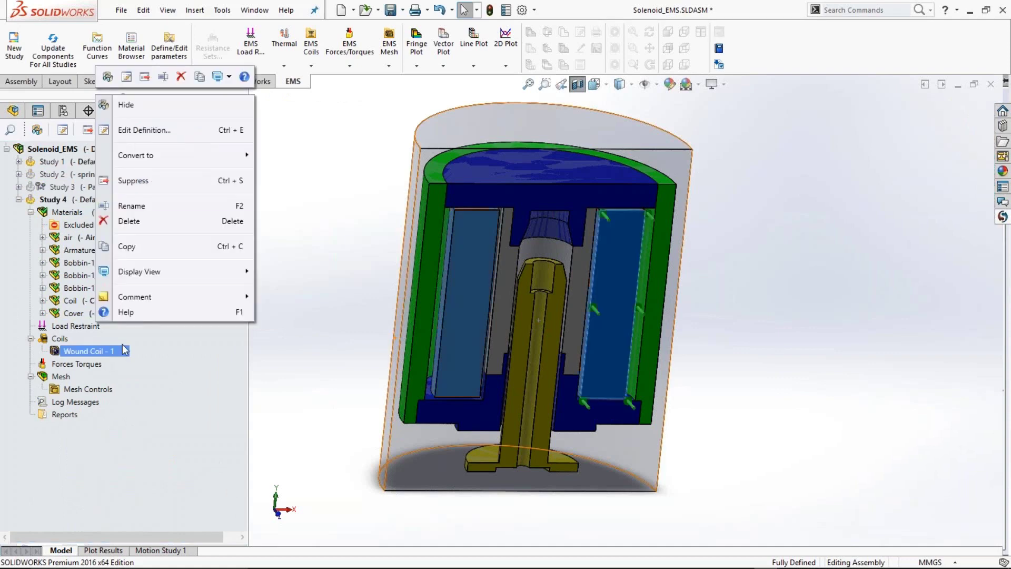
{"action": "left_click", "coordinate": [138, 130]}
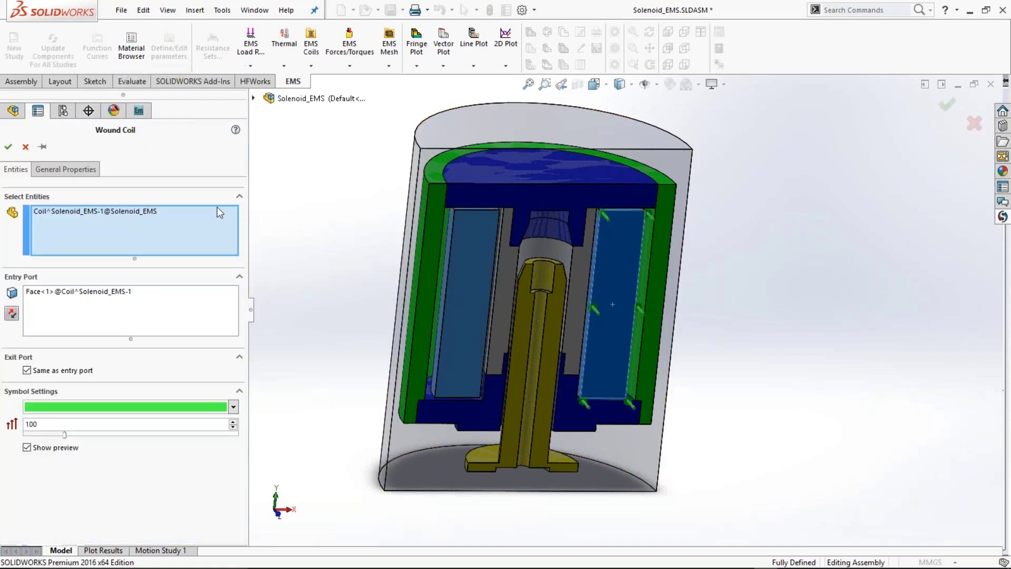
{"action": "left_click", "coordinate": [64, 169]}
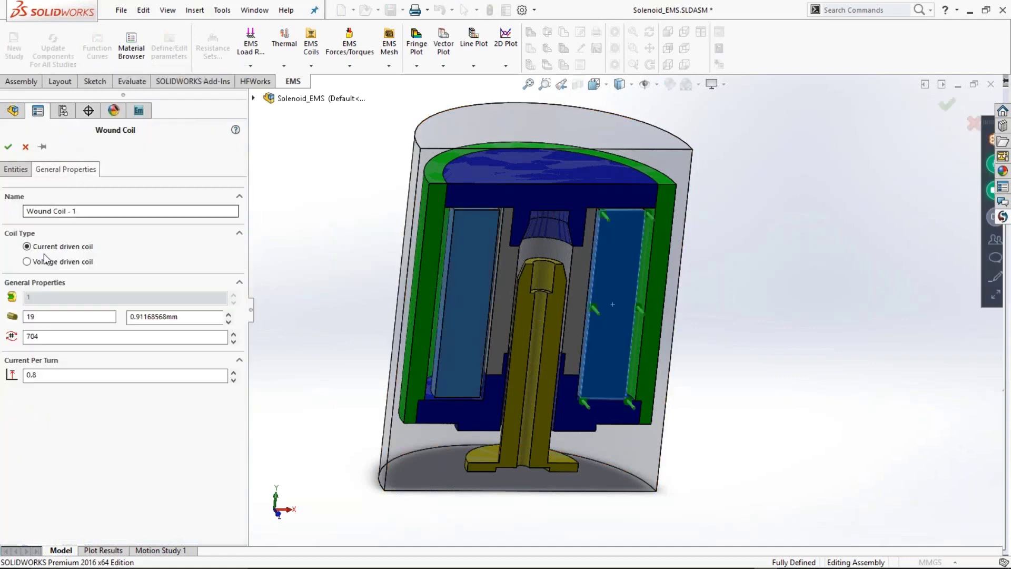
{"action": "double_click", "coordinate": [53, 316]}
{"action": "type", "text": "2"}
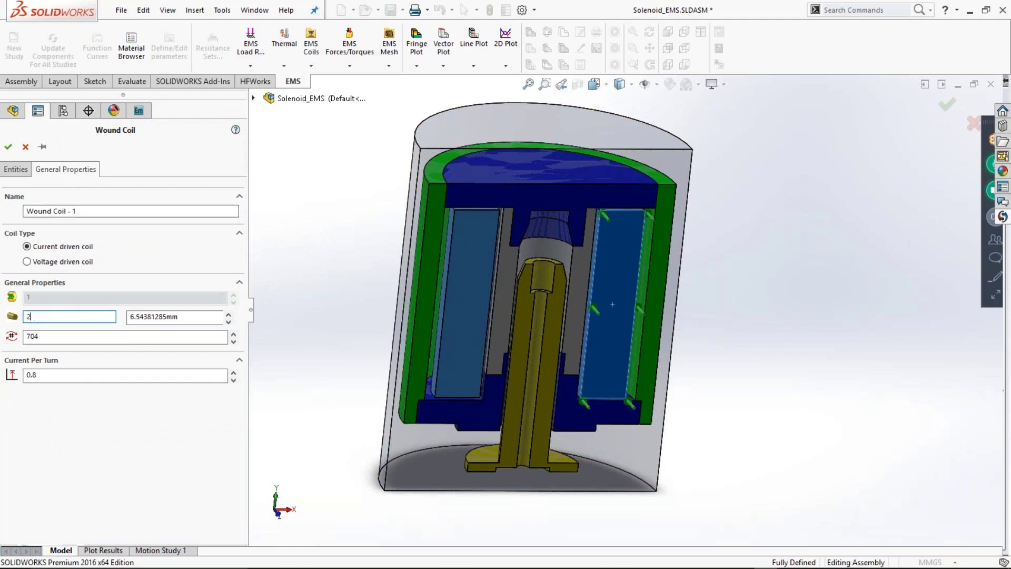
{"action": "type", "text": "7"}
{"action": "double_click", "coordinate": [56, 336]}
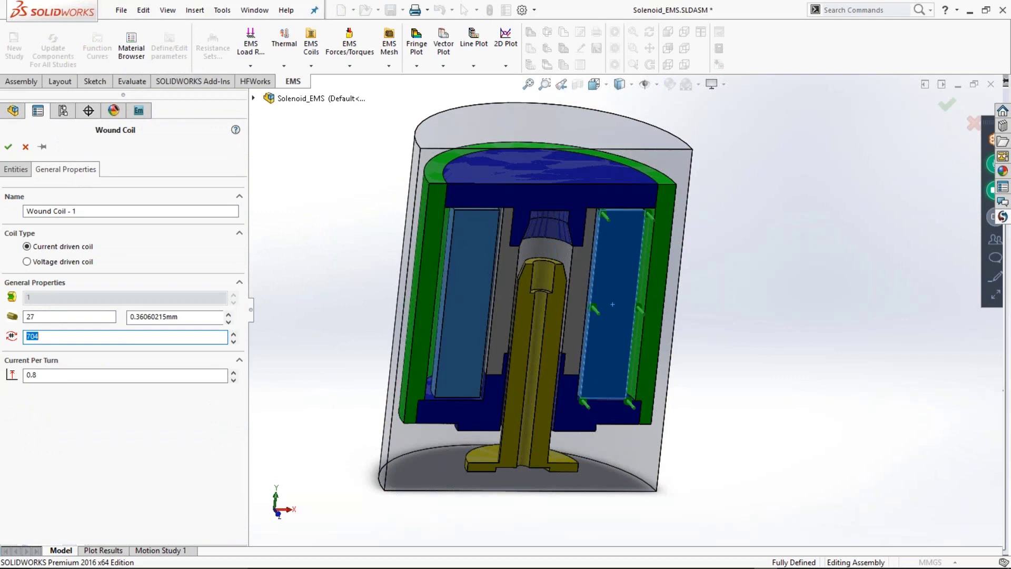
{"action": "type", "text": "720"}
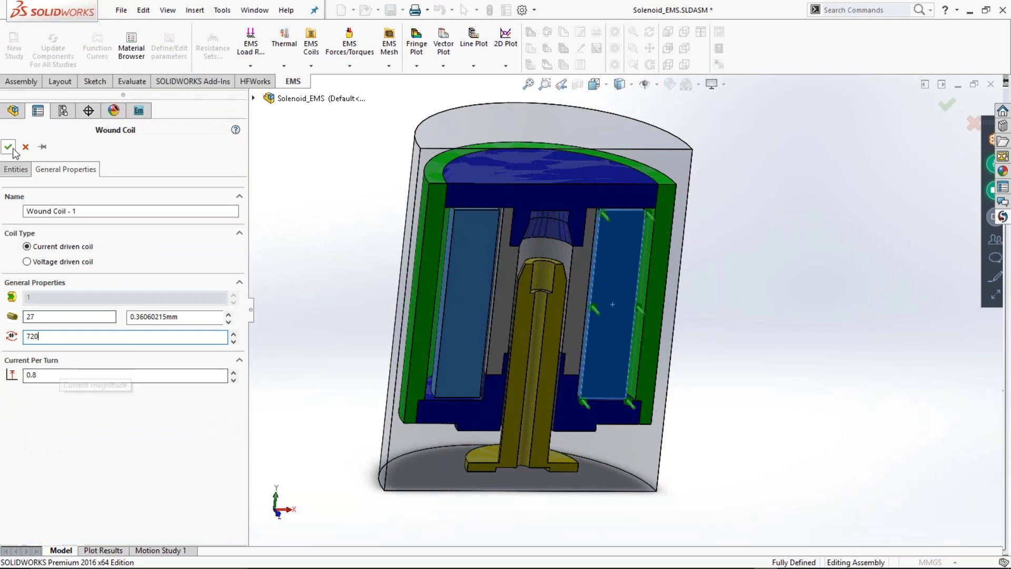
{"action": "key", "text": "Return"}
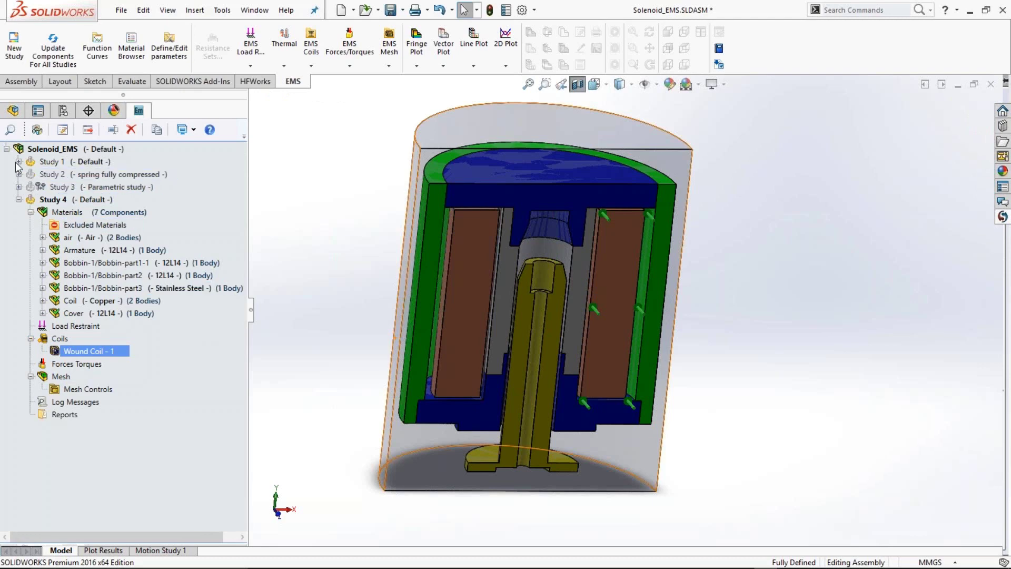
{"action": "left_click", "coordinate": [84, 225]}
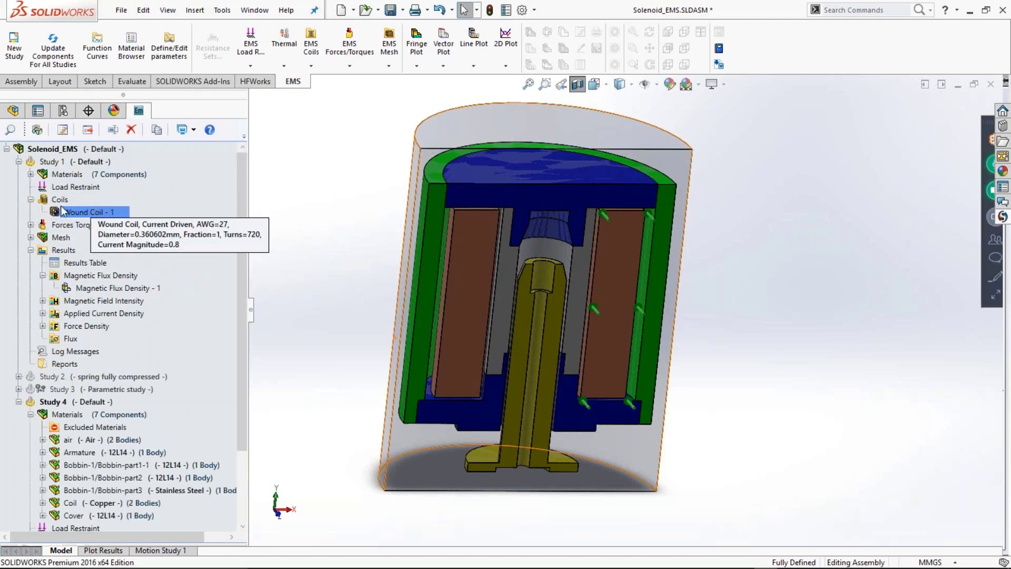
{"action": "left_click", "coordinate": [19, 162]}
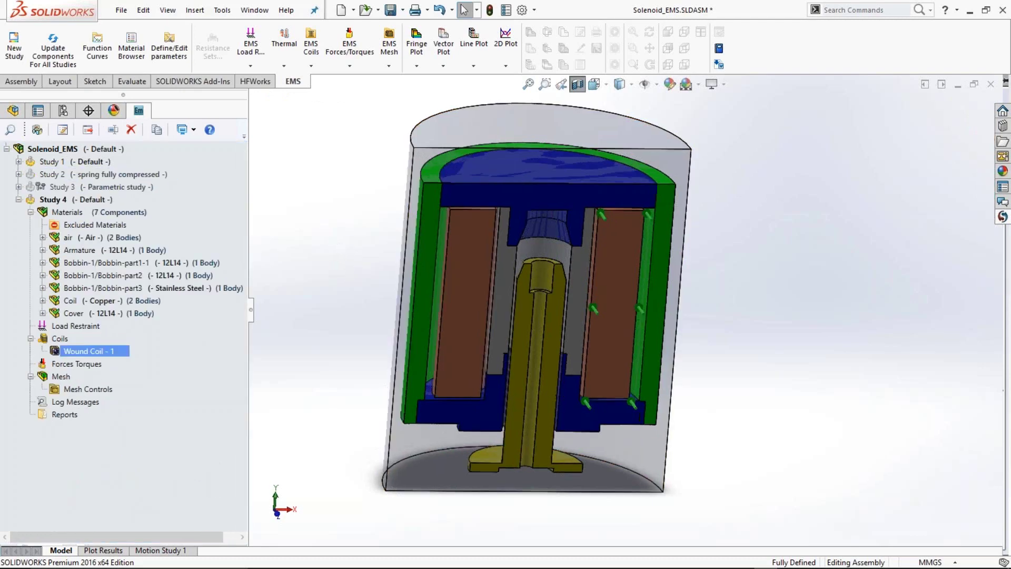
- Add a Virtual Work force calculation to Study 4 on the Armature body, with the torque center at the origin
{"action": "middle_click_drag", "start_coordinate": [312, 224], "coordinate": [295, 278]}
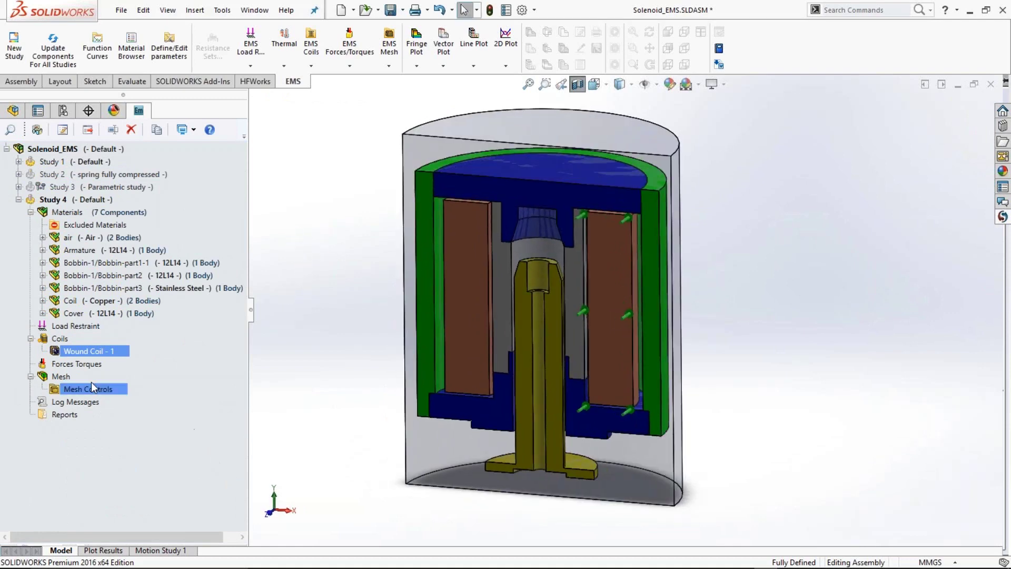
{"action": "right_click", "coordinate": [80, 365]}
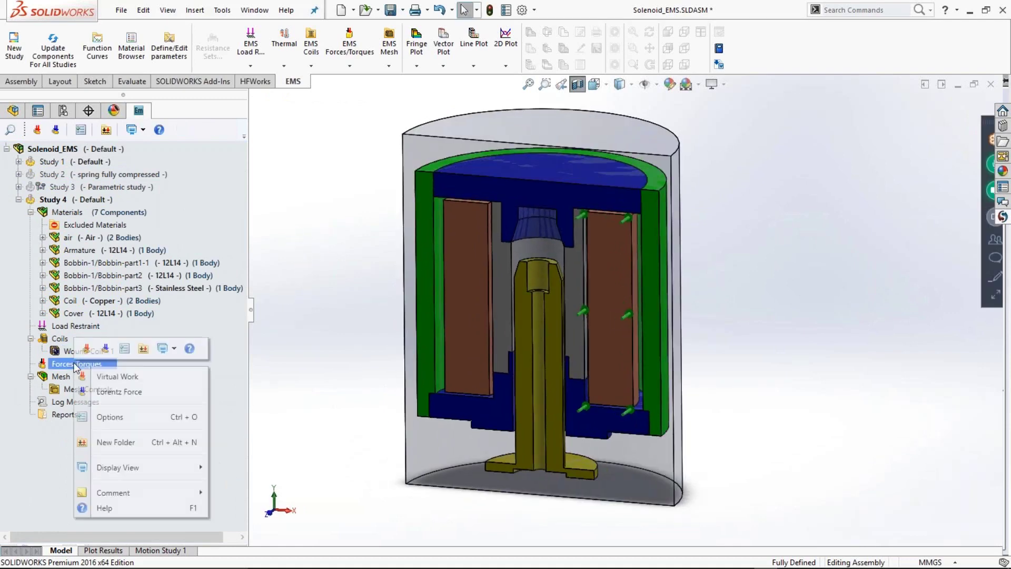
{"action": "left_click", "coordinate": [127, 376]}
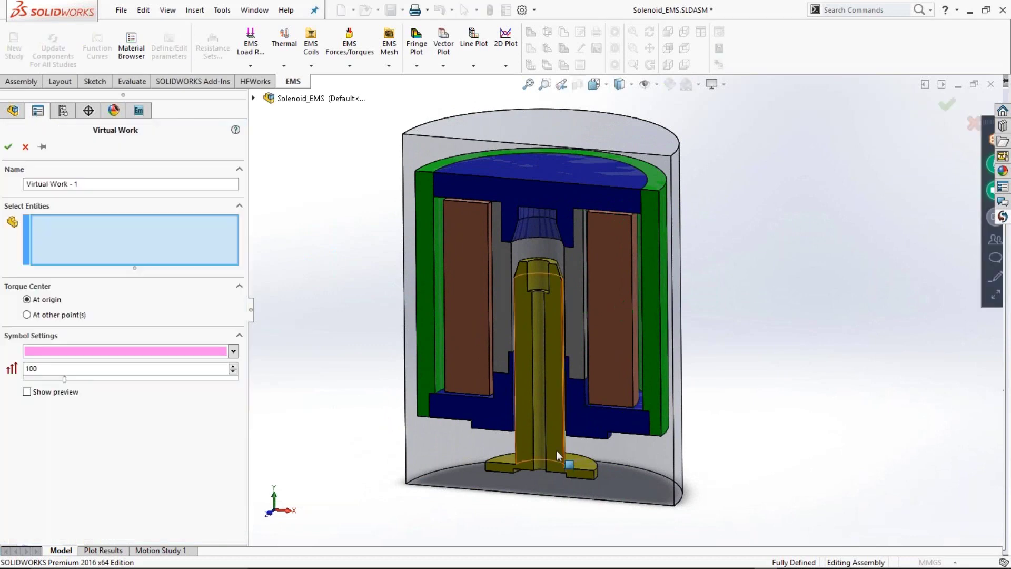
{"action": "left_click", "coordinate": [556, 450]}
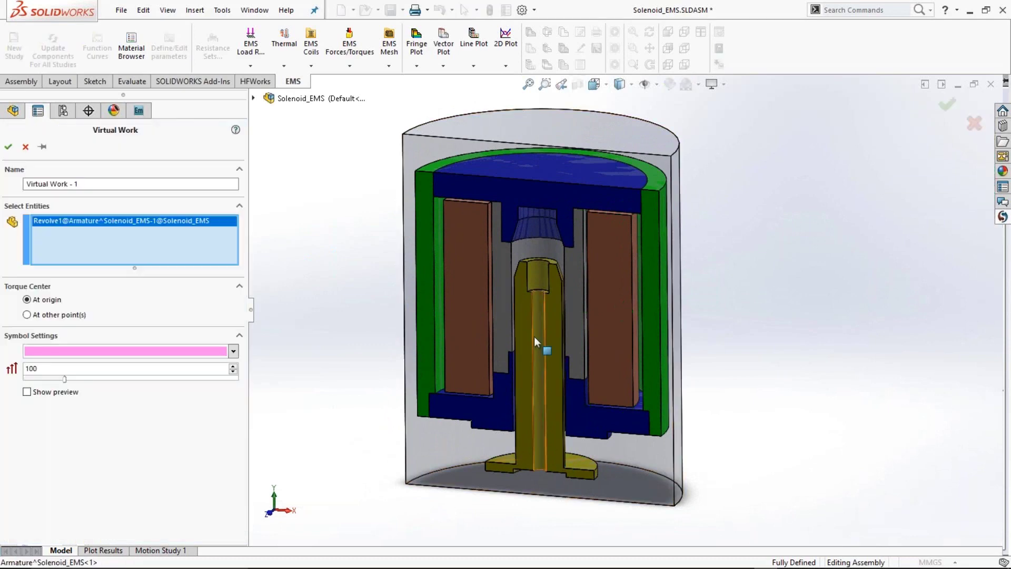
{"action": "left_click", "coordinate": [8, 146]}
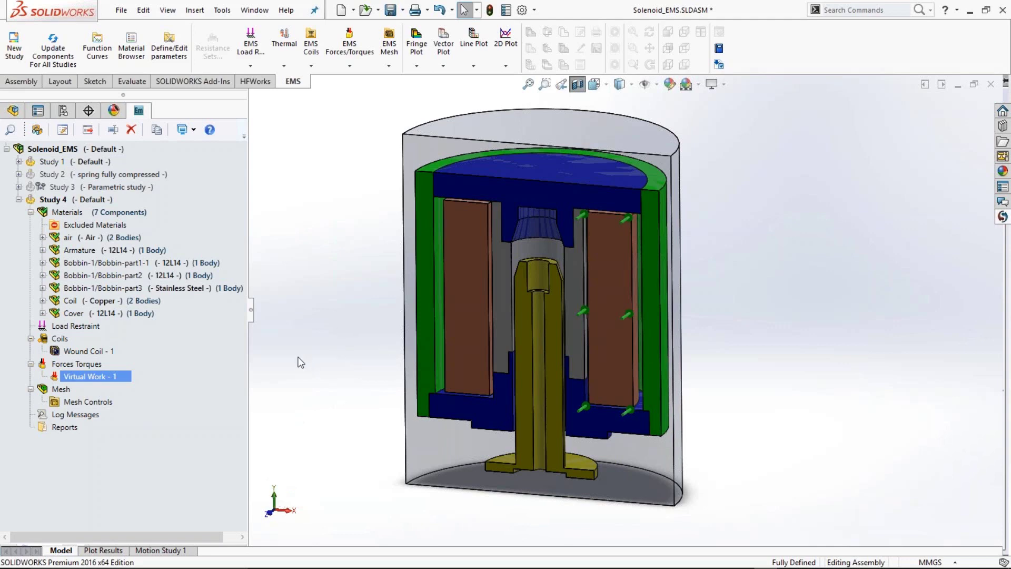
- Collapse Study 4 and save the solenoid assembly
{"action": "left_click", "coordinate": [18, 199]}
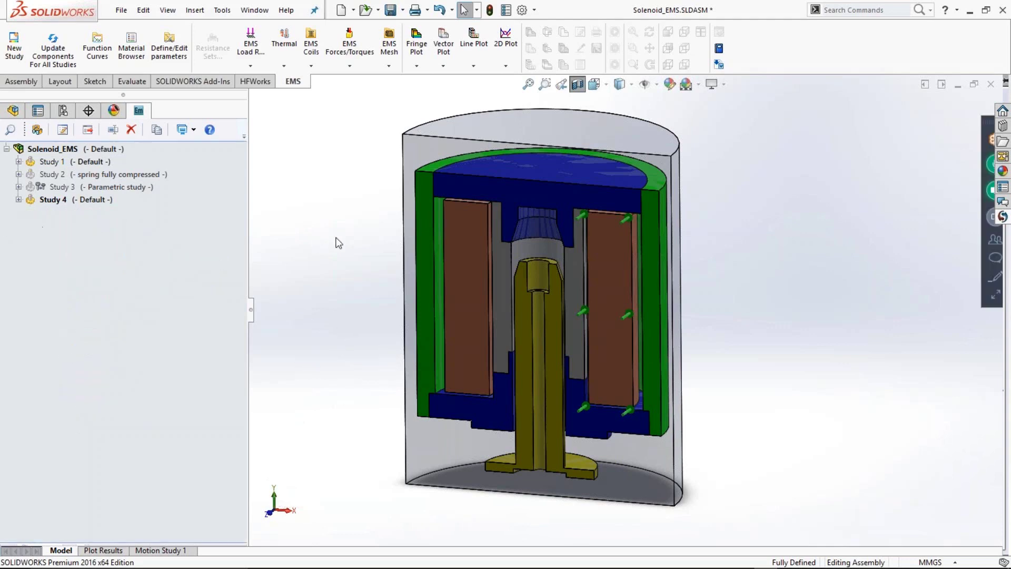
{"action": "middle_click_drag", "start_coordinate": [349, 287], "coordinate": [353, 245]}
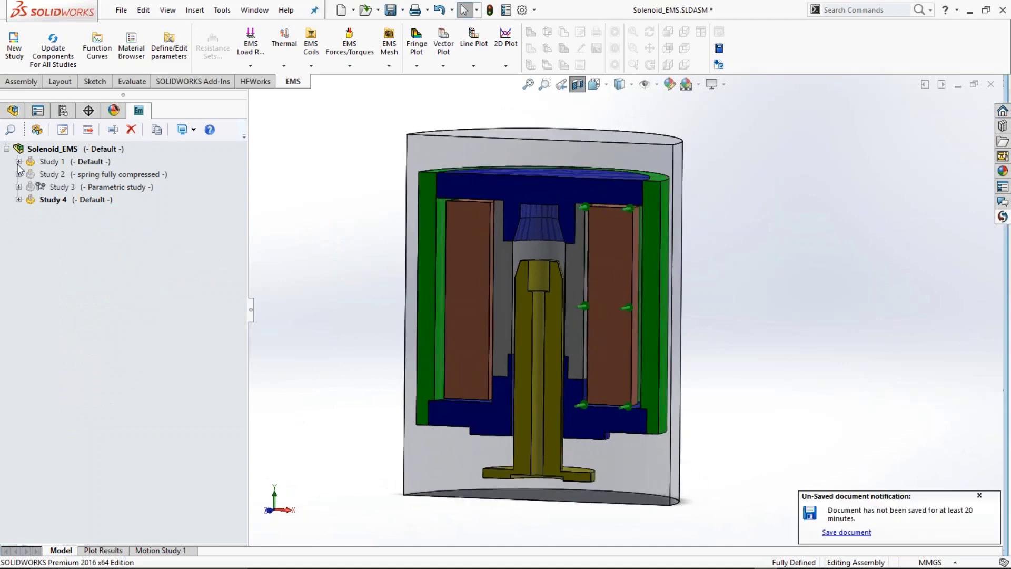
{"action": "left_click", "coordinate": [390, 10]}
- Open the results table of Study 1, examine the Virtual Work force components, especially Fy, and close the table
{"action": "left_click", "coordinate": [19, 161]}
{"action": "left_click", "coordinate": [87, 213]}
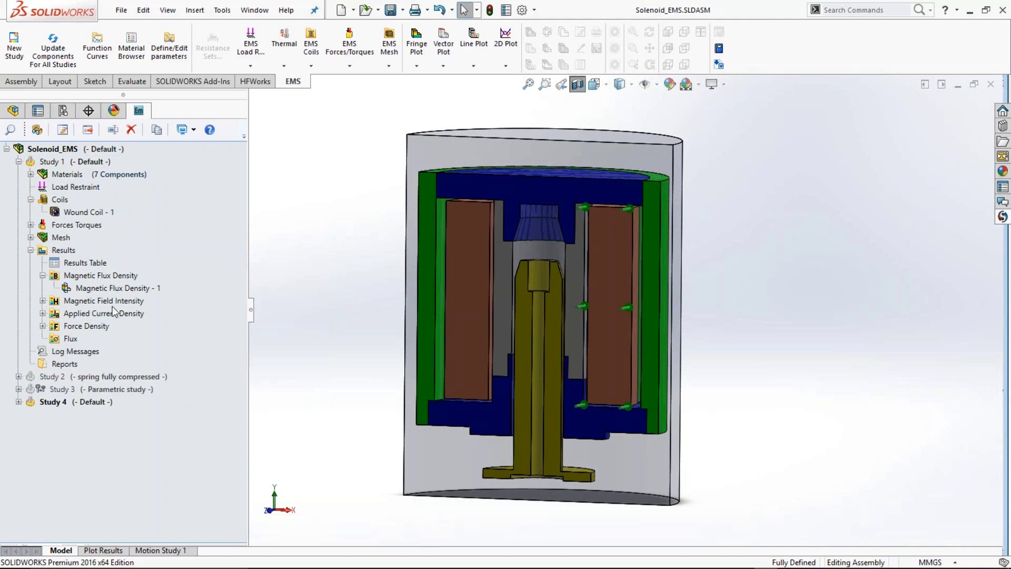
{"action": "left_click", "coordinate": [100, 263]}
{"action": "double_click", "coordinate": [93, 264]}
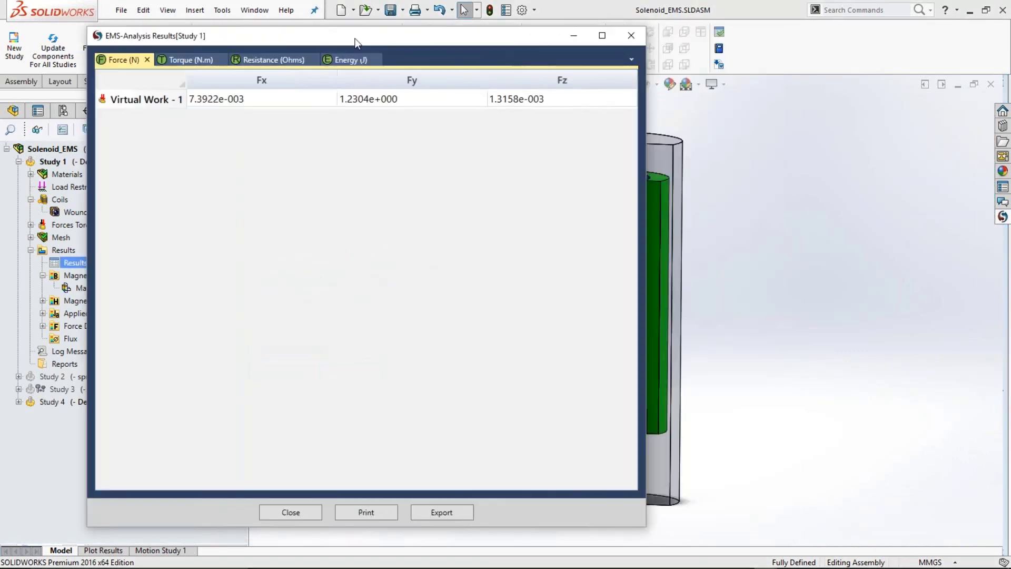
{"action": "left_click_drag", "start_coordinate": [355, 43], "coordinate": [347, 39]}
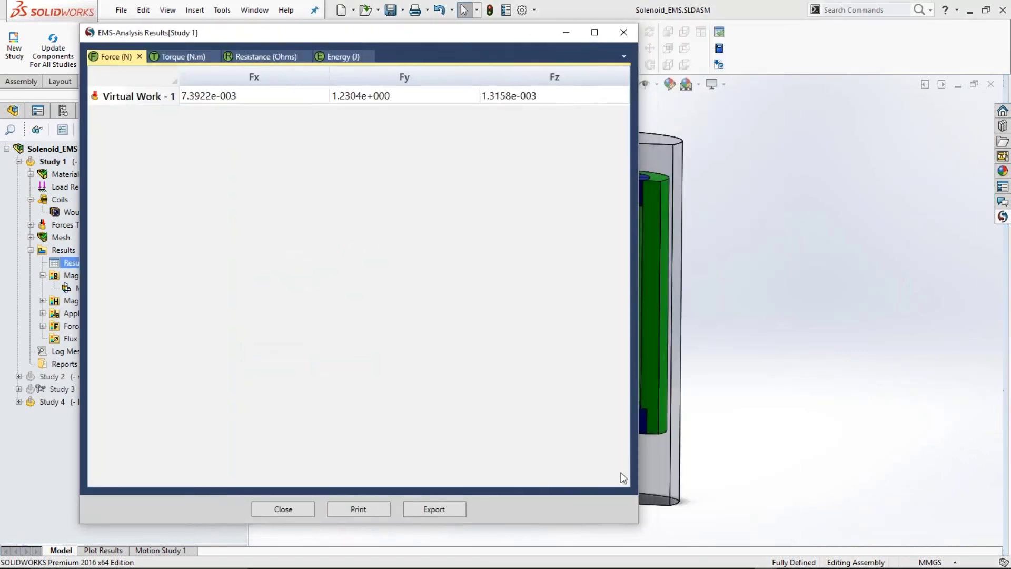
{"action": "left_click_drag", "start_coordinate": [638, 526], "coordinate": [512, 234]}
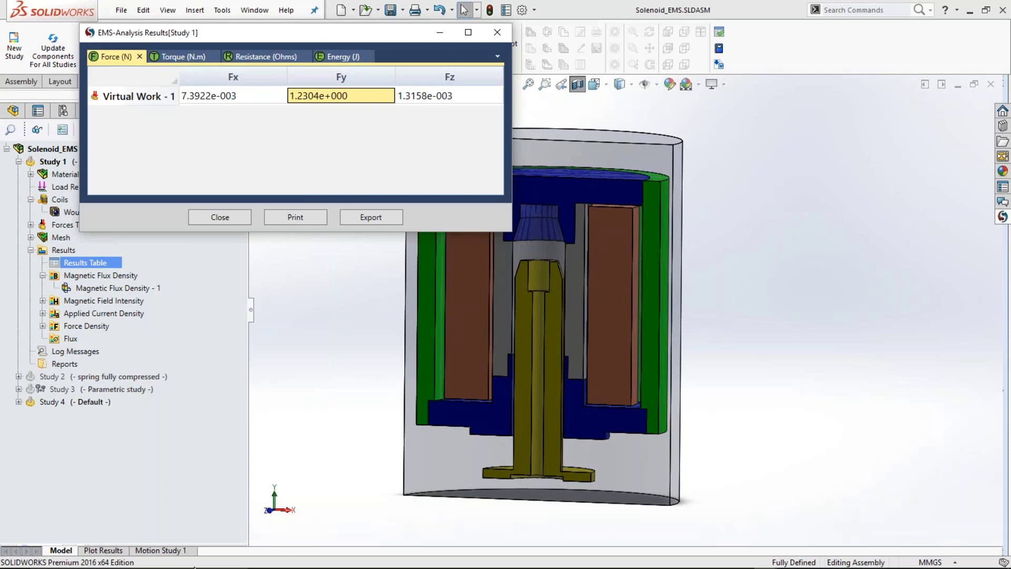
{"action": "left_click", "coordinate": [222, 223]}
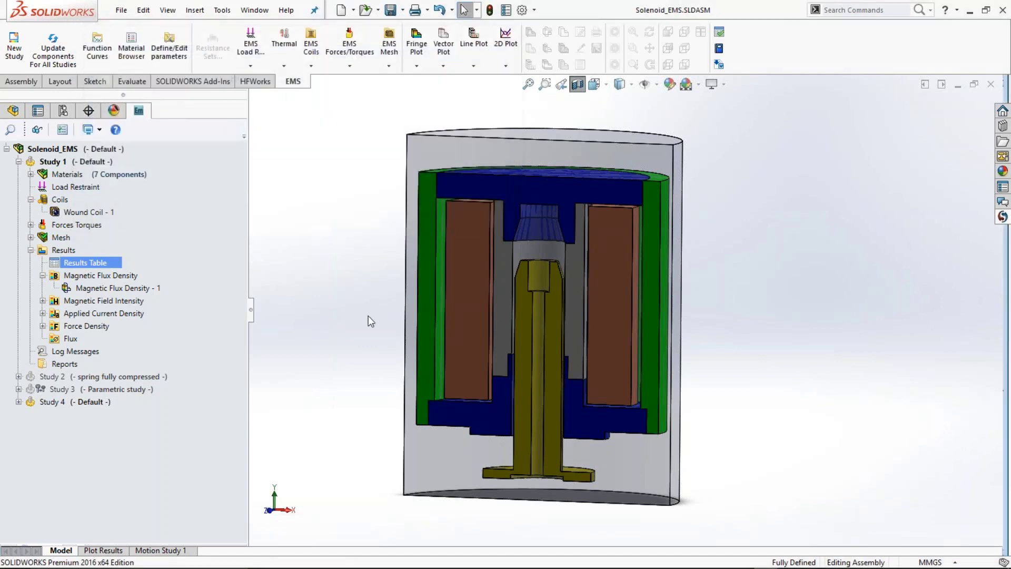
- Display the Magnetic Flux Density plot of Study 1, examine the flux distribution through the section, and return to the model
{"action": "double_click", "coordinate": [93, 289]}
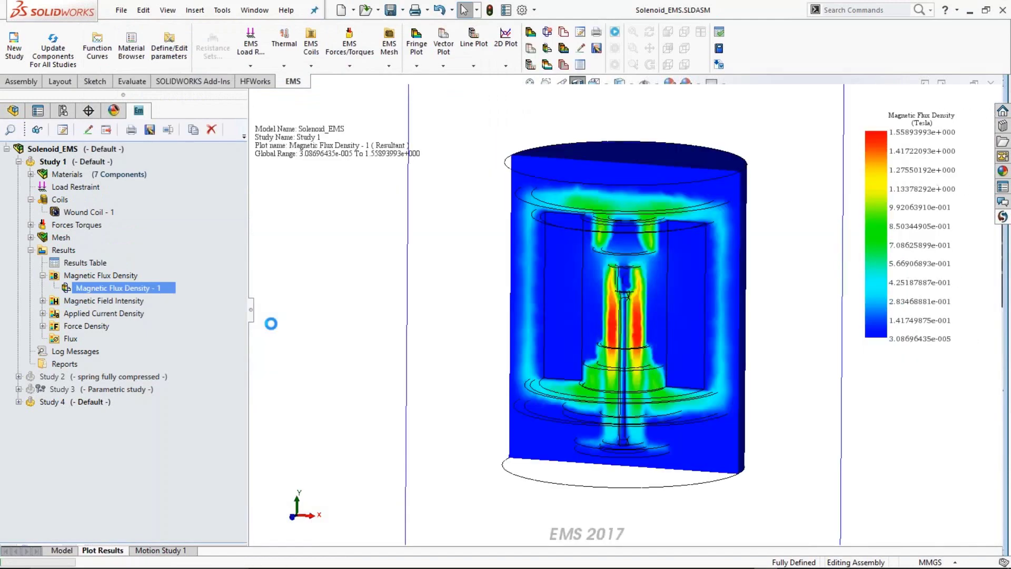
{"action": "middle_click_drag", "start_coordinate": [497, 414], "coordinate": [463, 413]}
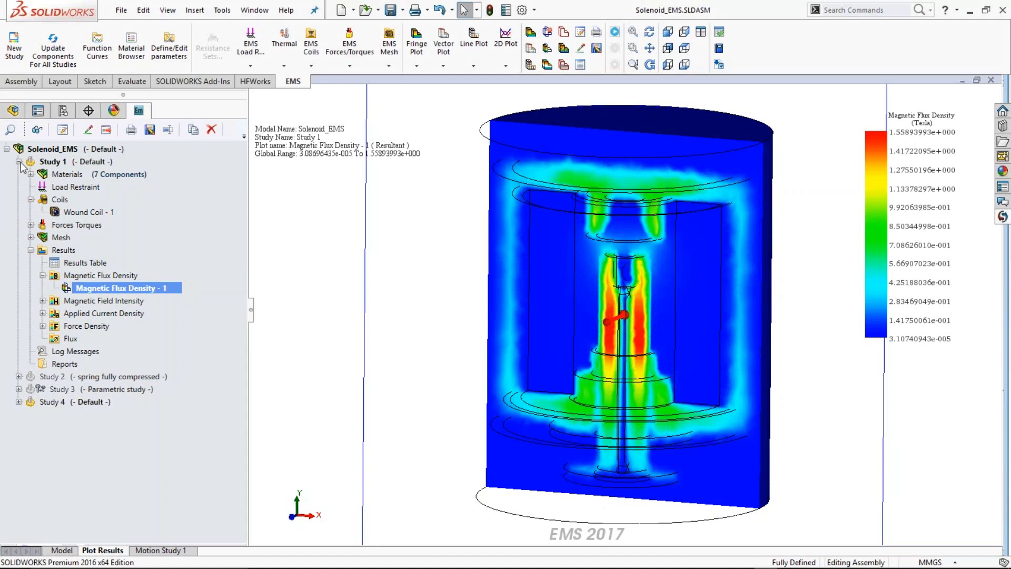
{"action": "left_click", "coordinate": [58, 550]}
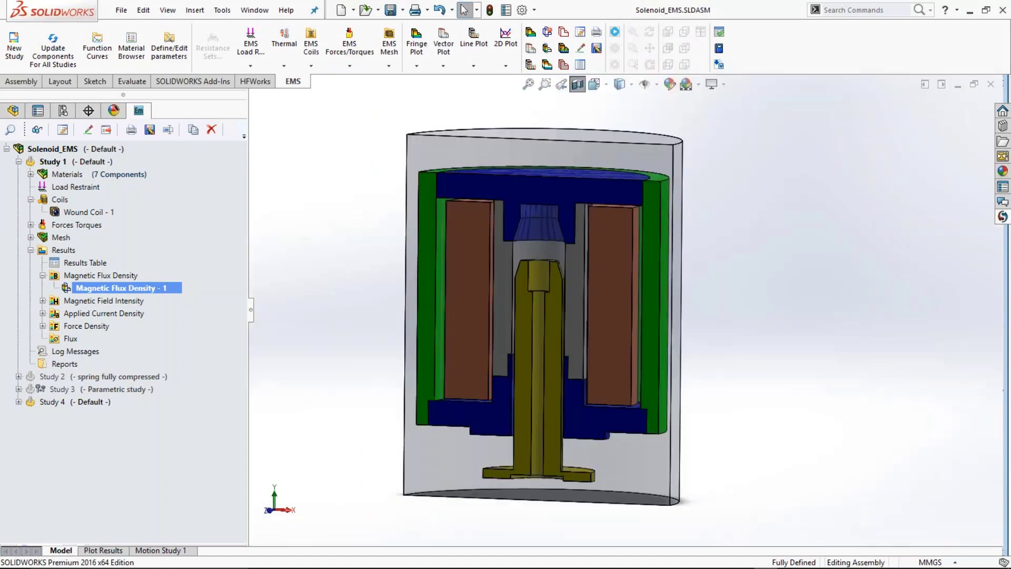
- Activate the spring fully compressed configuration of the assembly and inspect the armature's position inside the bobbin
{"action": "middle_click_drag", "start_coordinate": [360, 432], "coordinate": [345, 444]}
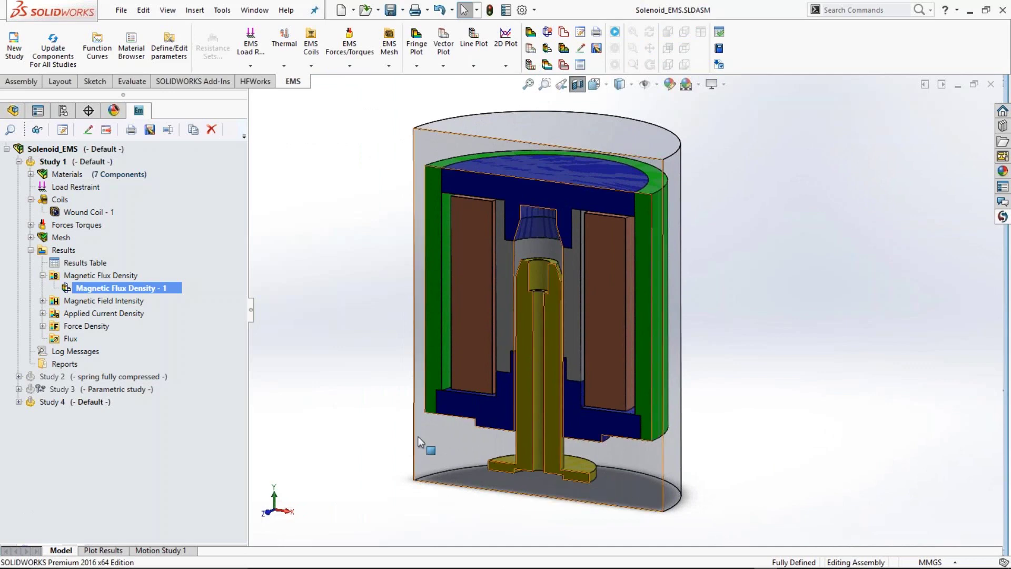
{"action": "left_click", "coordinate": [63, 110]}
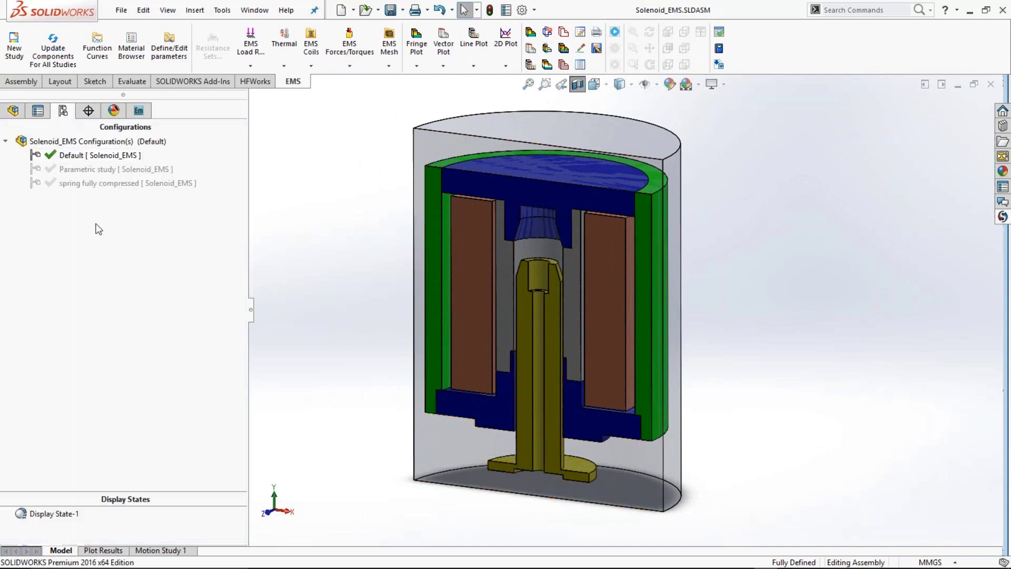
{"action": "right_click", "coordinate": [98, 185]}
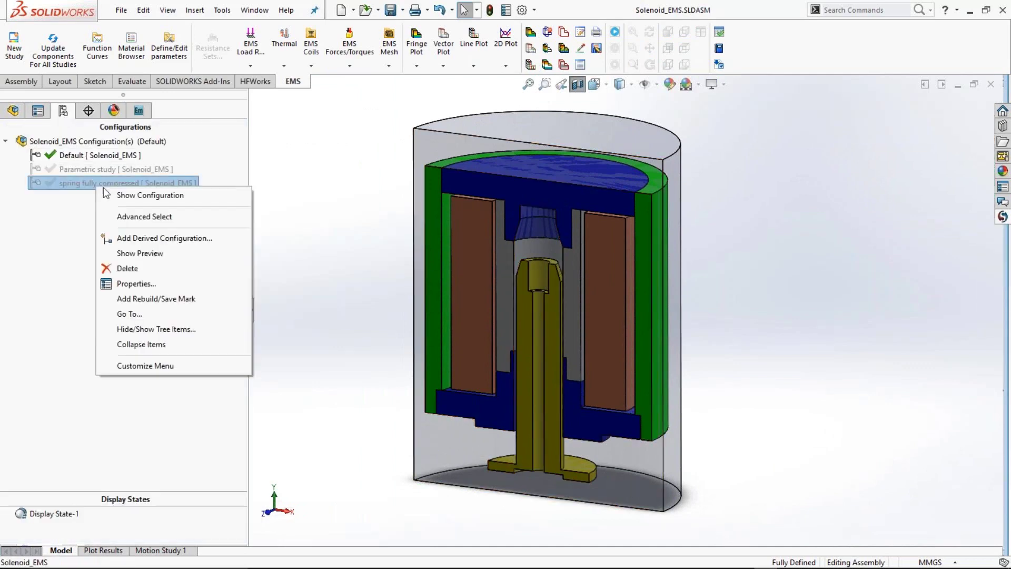
{"action": "left_click", "coordinate": [137, 195]}
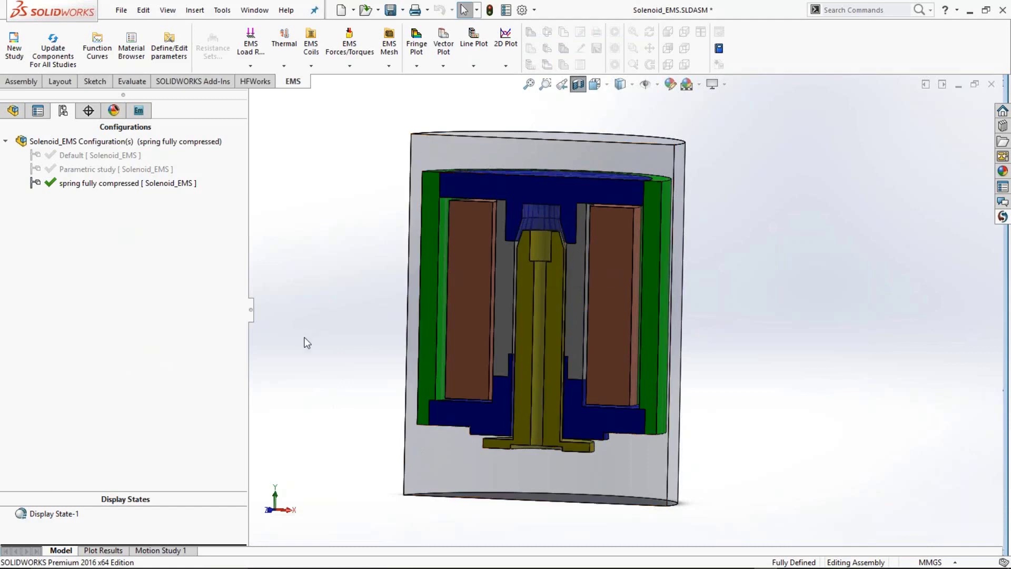
{"action": "middle_click_drag", "start_coordinate": [307, 343], "coordinate": [431, 321]}
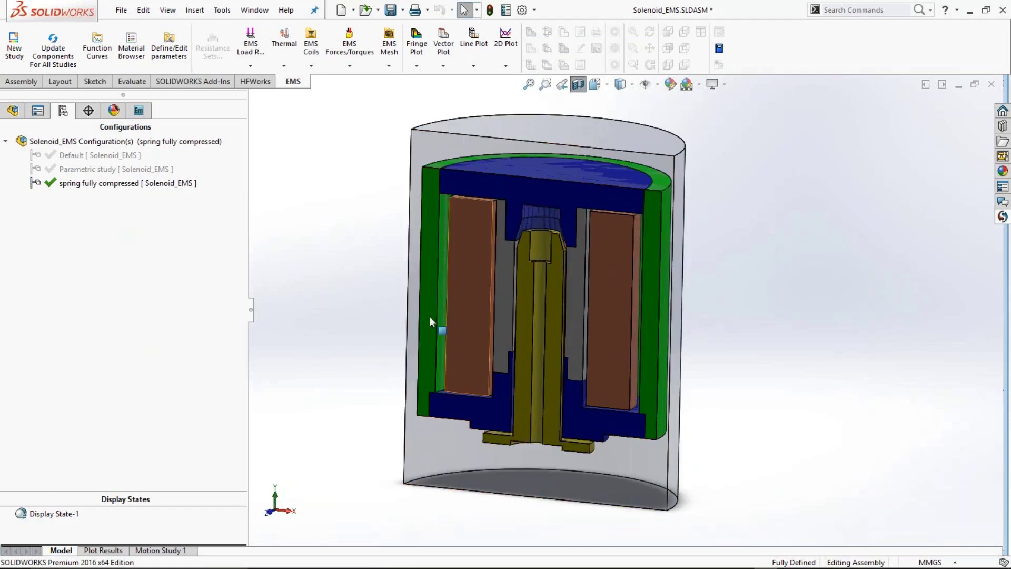
{"action": "scroll", "coordinate": [368, 345], "scroll_direction": "down", "scroll_amount": 2}
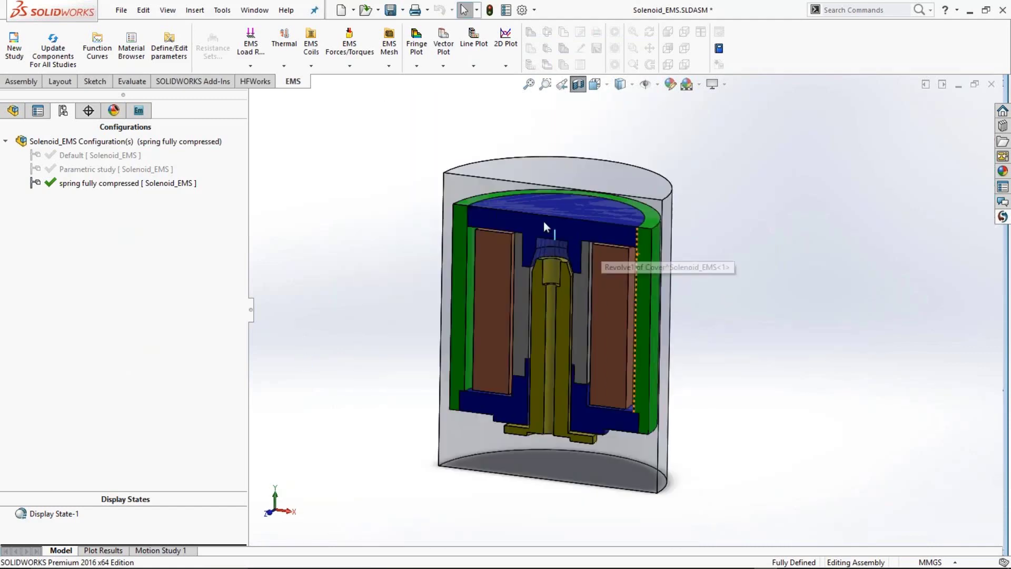
{"action": "scroll", "coordinate": [575, 274], "scroll_direction": "down", "scroll_amount": 1}
{"action": "scroll", "coordinate": [574, 306], "scroll_direction": "down", "scroll_amount": 3}
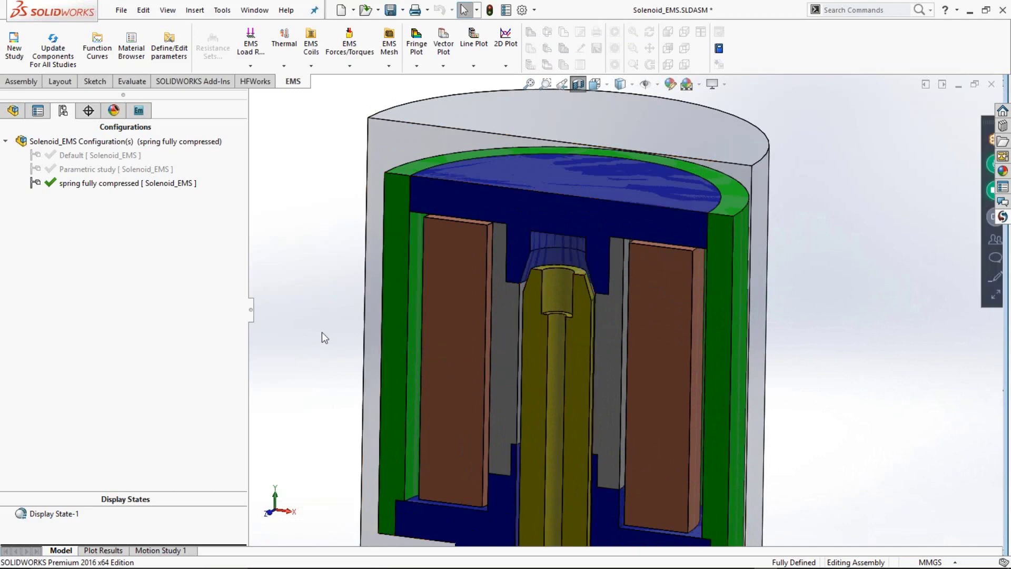
{"action": "scroll", "coordinate": [324, 332], "scroll_direction": "up", "scroll_amount": 5}
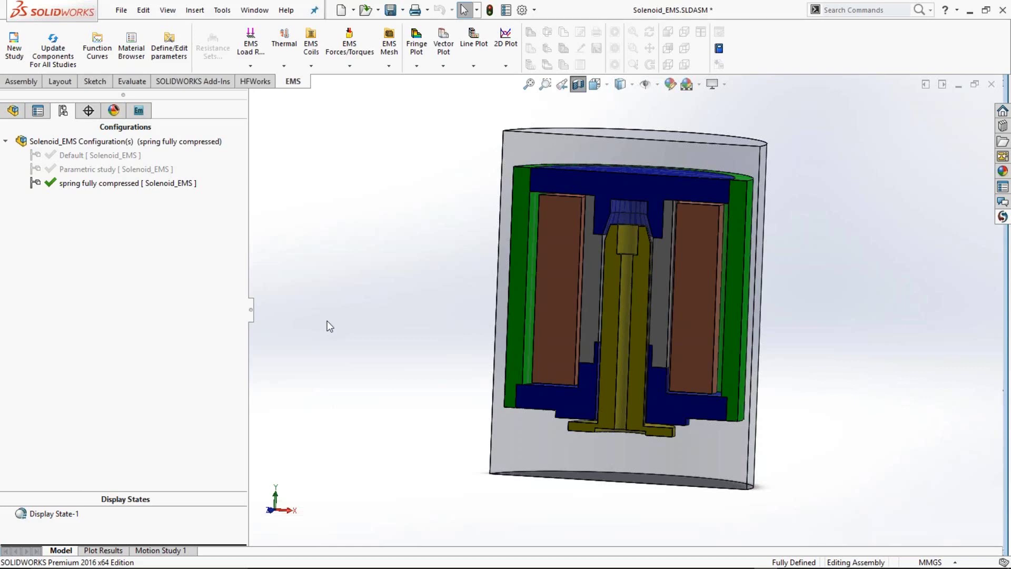
- Collapse Study 1 in the EMS study tree, expand Study 2 and review the materials assigned to its components
{"action": "middle_click_drag", "start_coordinate": [387, 369], "coordinate": [409, 384]}
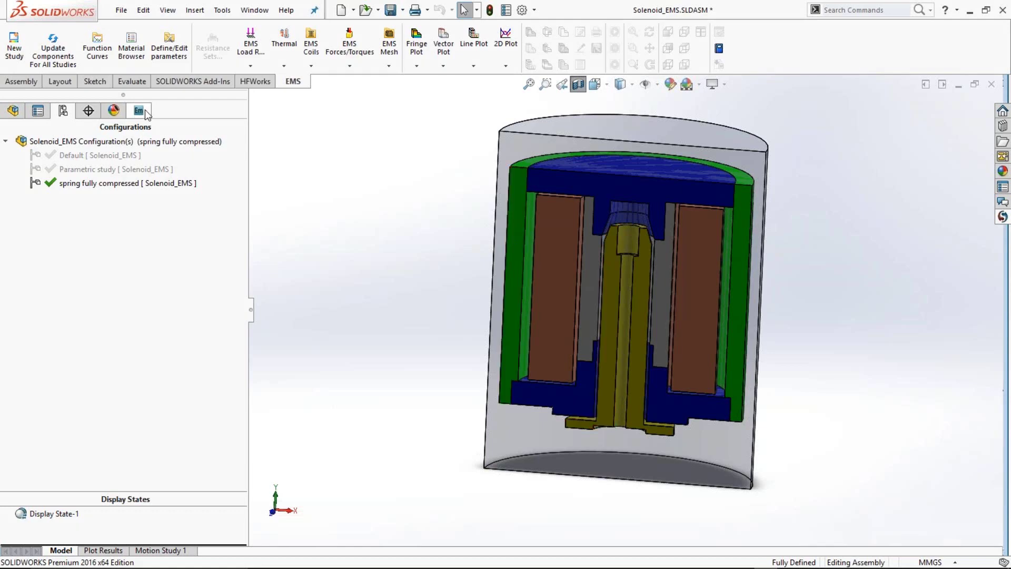
{"action": "left_click", "coordinate": [13, 110]}
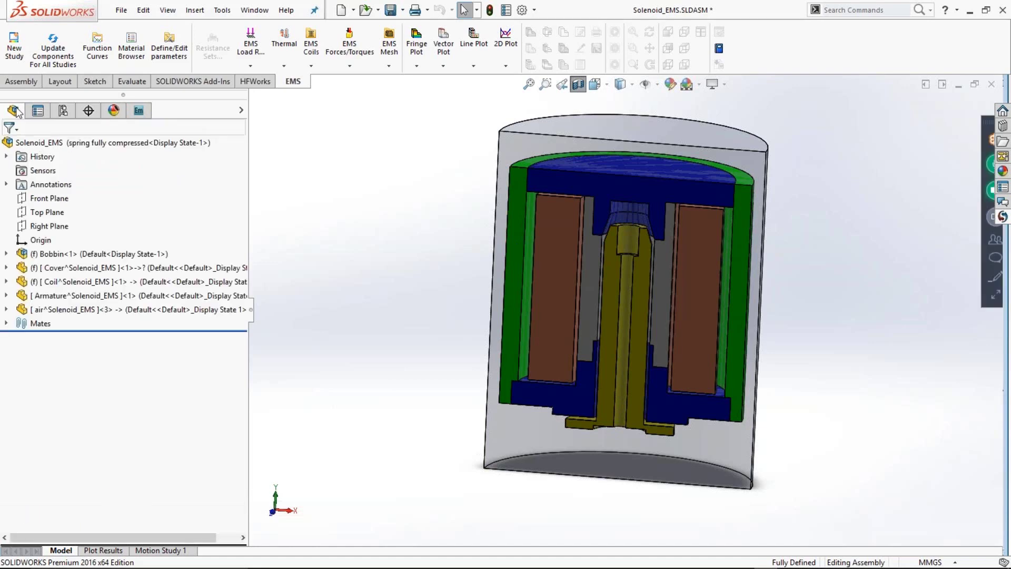
{"action": "left_click", "coordinate": [147, 113]}
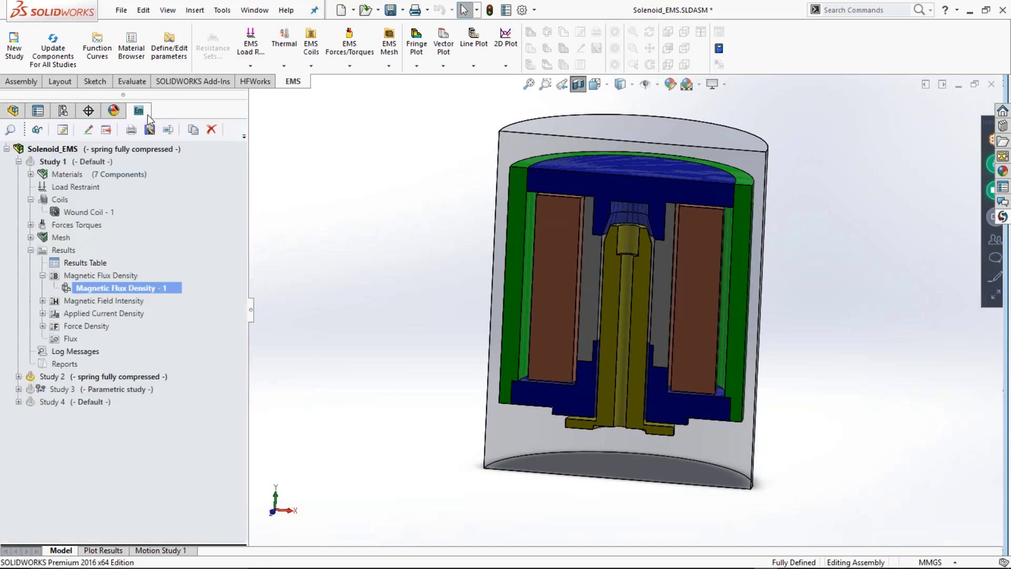
{"action": "left_click", "coordinate": [18, 161]}
{"action": "left_click", "coordinate": [19, 175]}
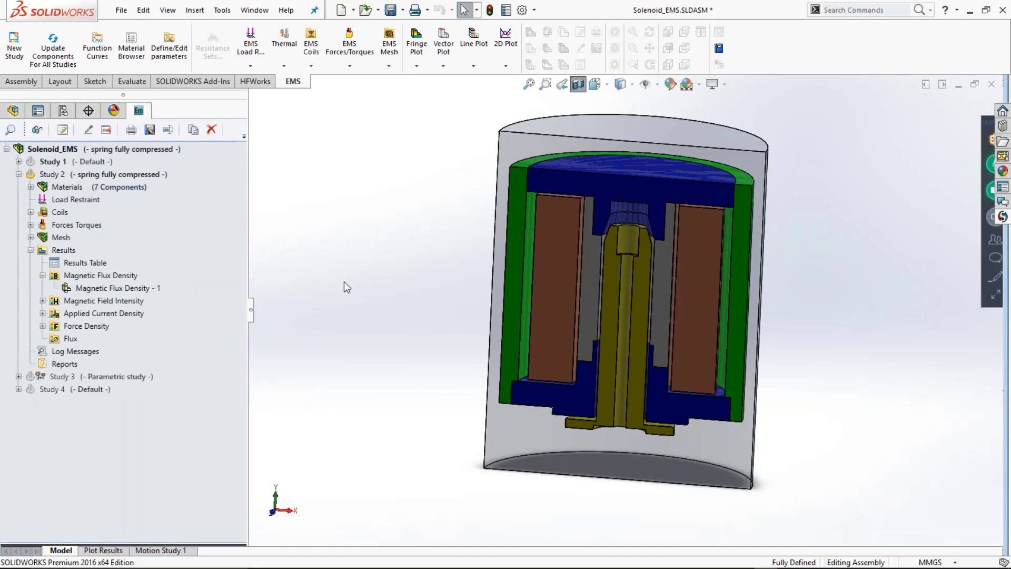
{"action": "left_click", "coordinate": [31, 187]}
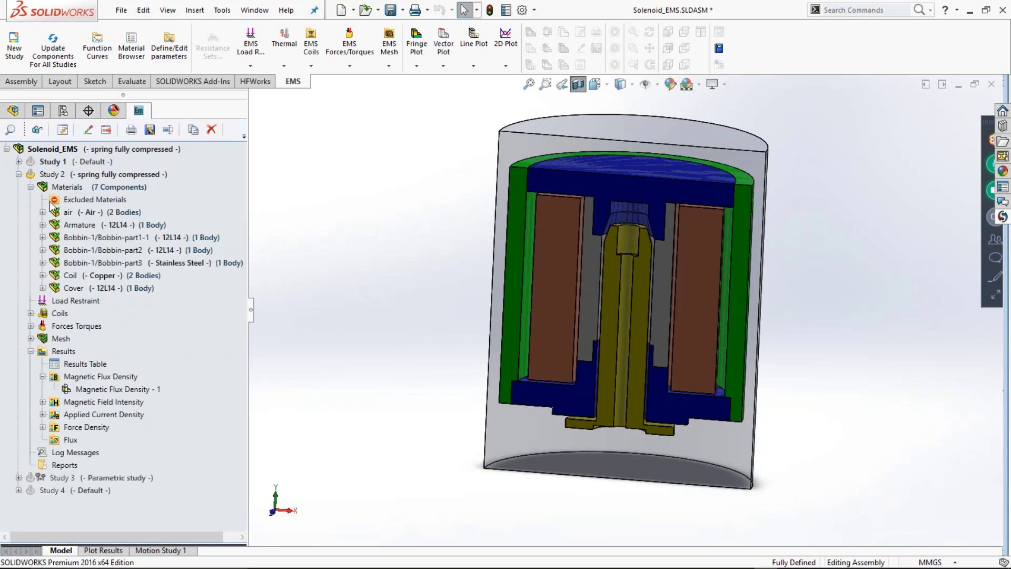
{"action": "left_click", "coordinate": [97, 174]}
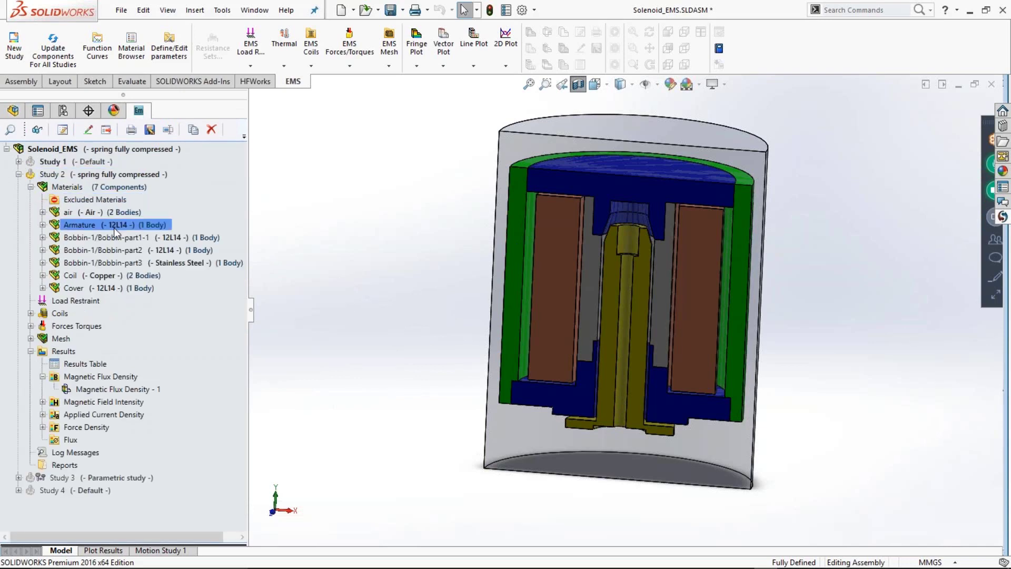
- Open the Wound Coil definition of Study 2, review its entities, turns and current per turn, and close it
{"action": "left_click", "coordinate": [31, 314]}
{"action": "left_click", "coordinate": [87, 324]}
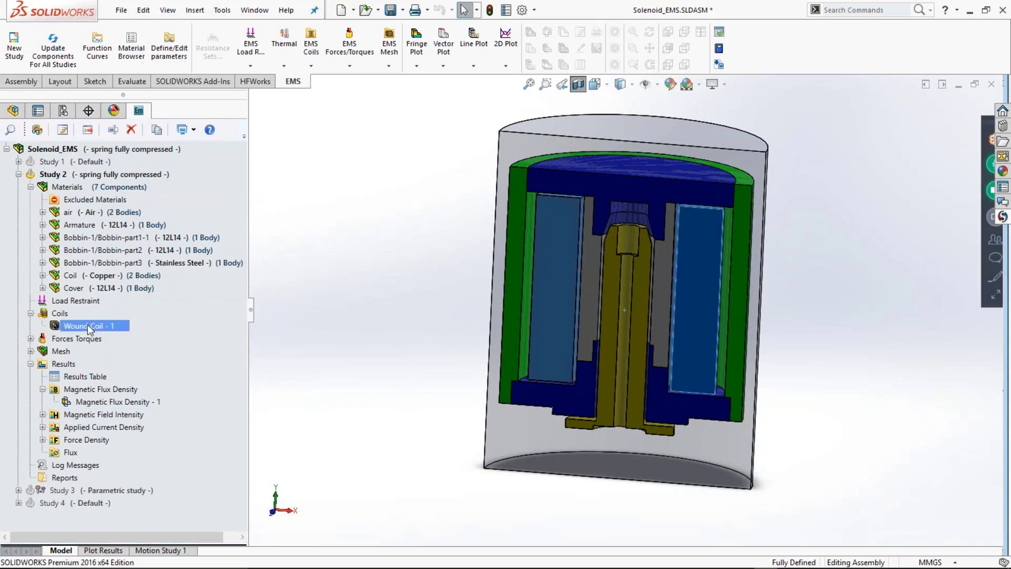
{"action": "right_click", "coordinate": [88, 324]}
{"action": "left_click", "coordinate": [132, 364]}
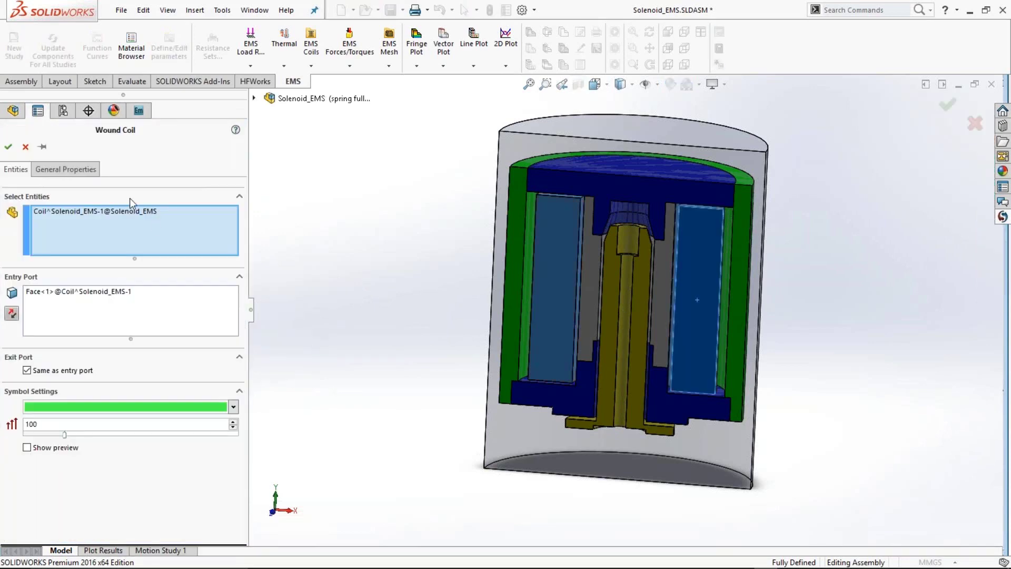
{"action": "left_click", "coordinate": [74, 171]}
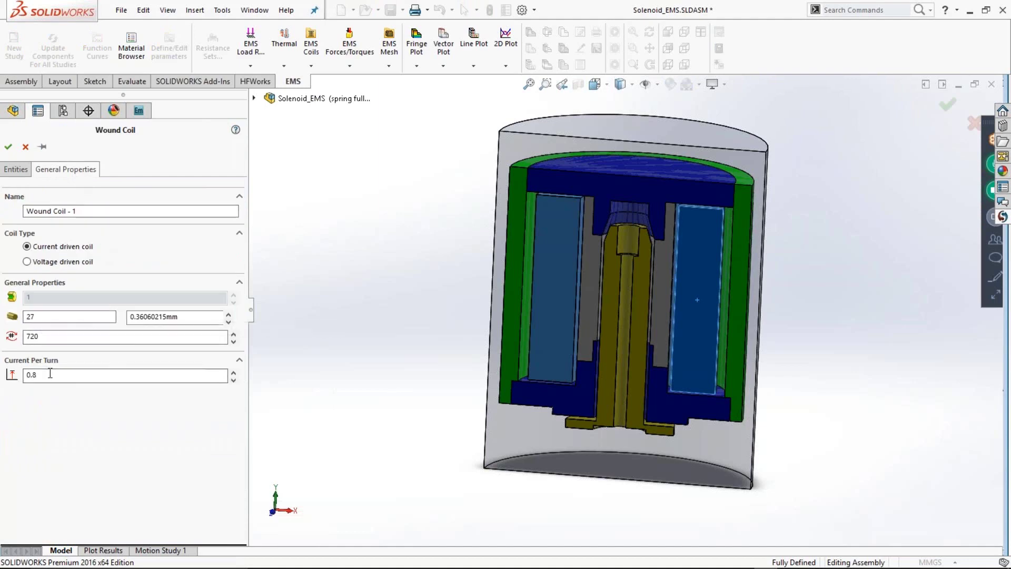
{"action": "left_click", "coordinate": [9, 147]}
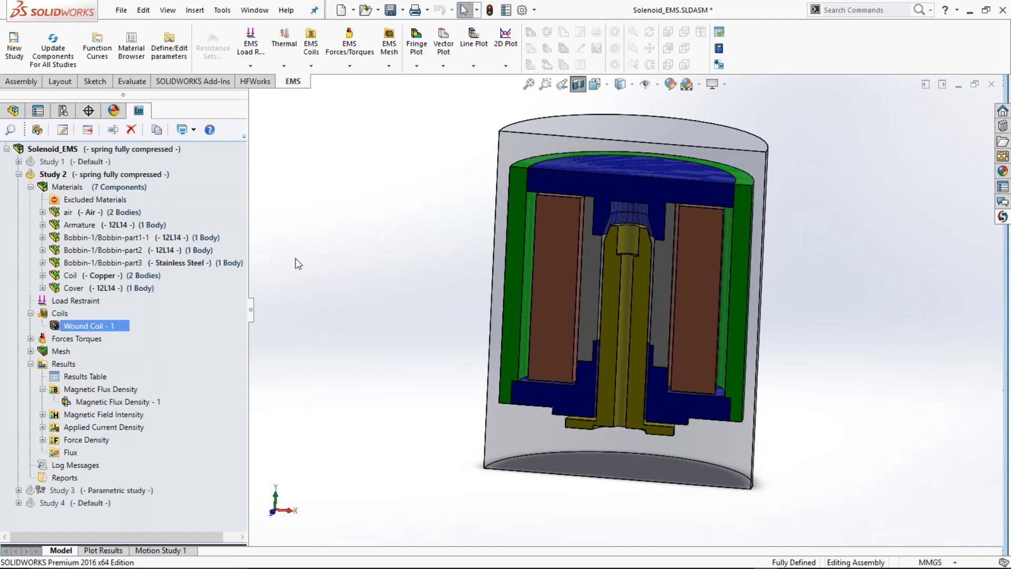
- Check Study 2's Virtual Work definition, examine the Fy force in its enlarged results table, and close the table
{"action": "left_click", "coordinate": [31, 338]}
{"action": "left_click", "coordinate": [83, 353]}
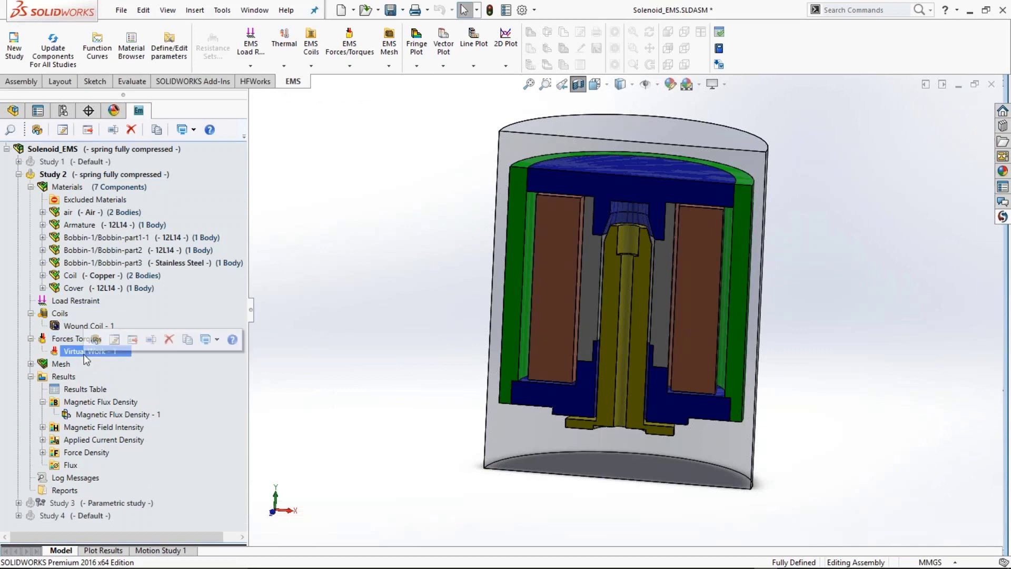
{"action": "double_click", "coordinate": [97, 391]}
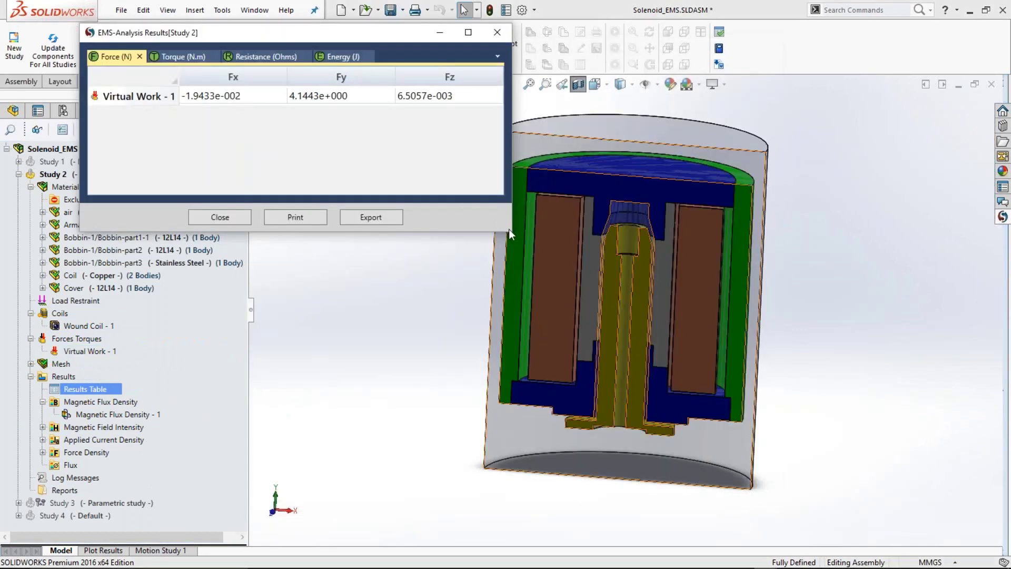
{"action": "left_click_drag", "start_coordinate": [511, 231], "coordinate": [540, 287]}
{"action": "left_click", "coordinate": [350, 95]}
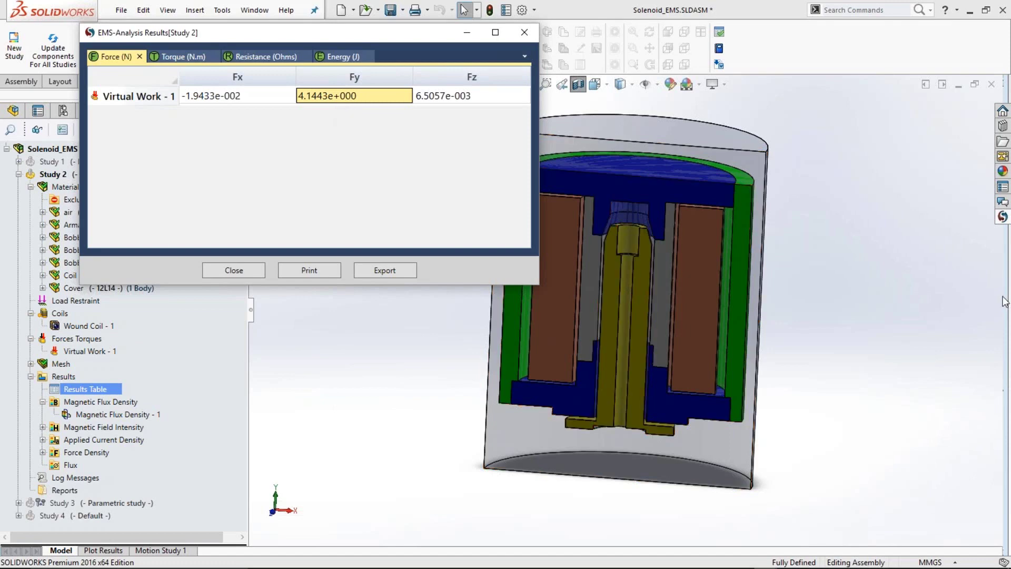
{"action": "key", "text": "Escape"}
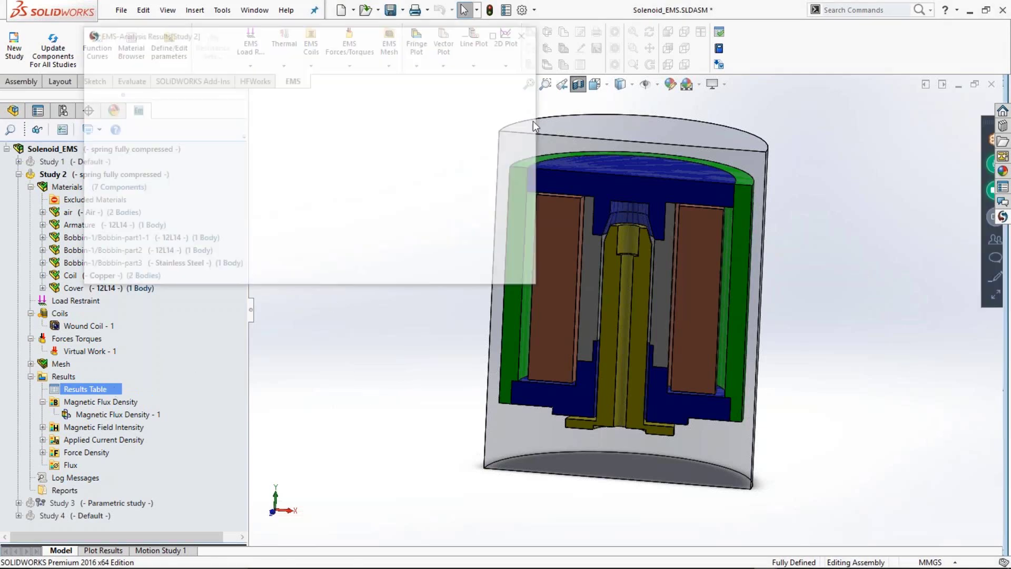
{"action": "left_click", "coordinate": [354, 96]}
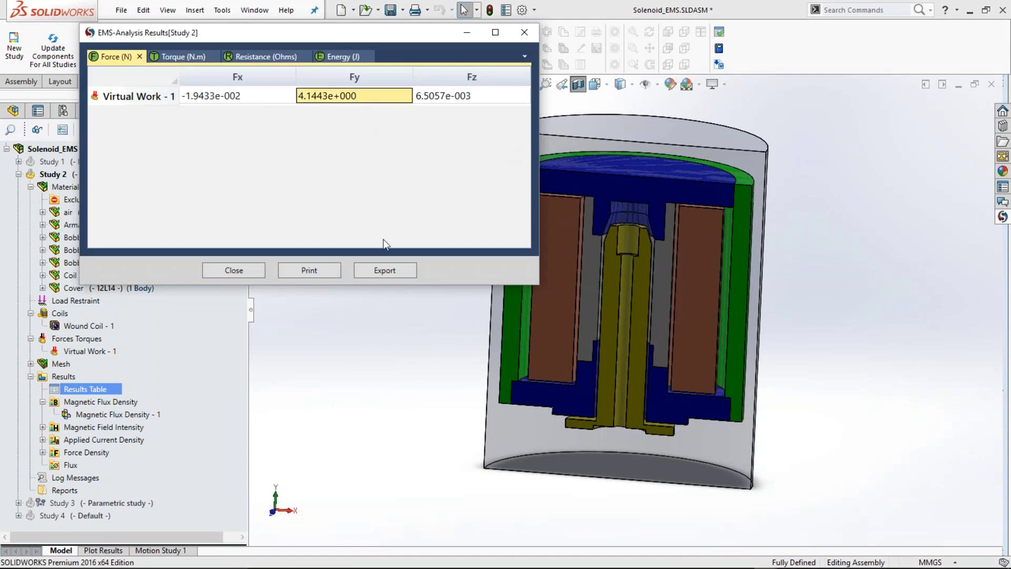
{"action": "left_click", "coordinate": [233, 272]}
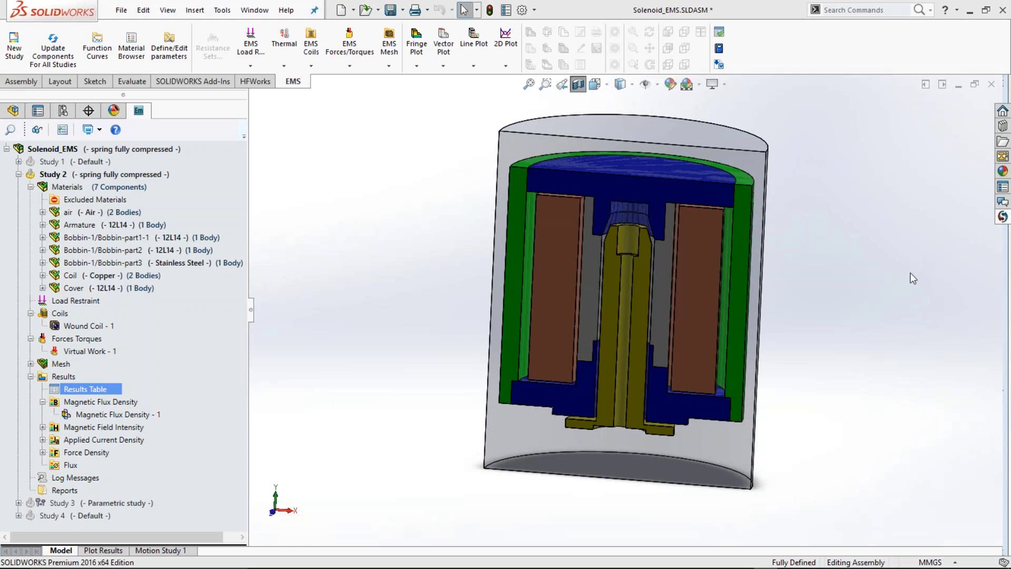
- Display the Magnetic Flux Density plot of Study 2, examine the flux through the section, and collapse the study
{"action": "left_click", "coordinate": [18, 174]}
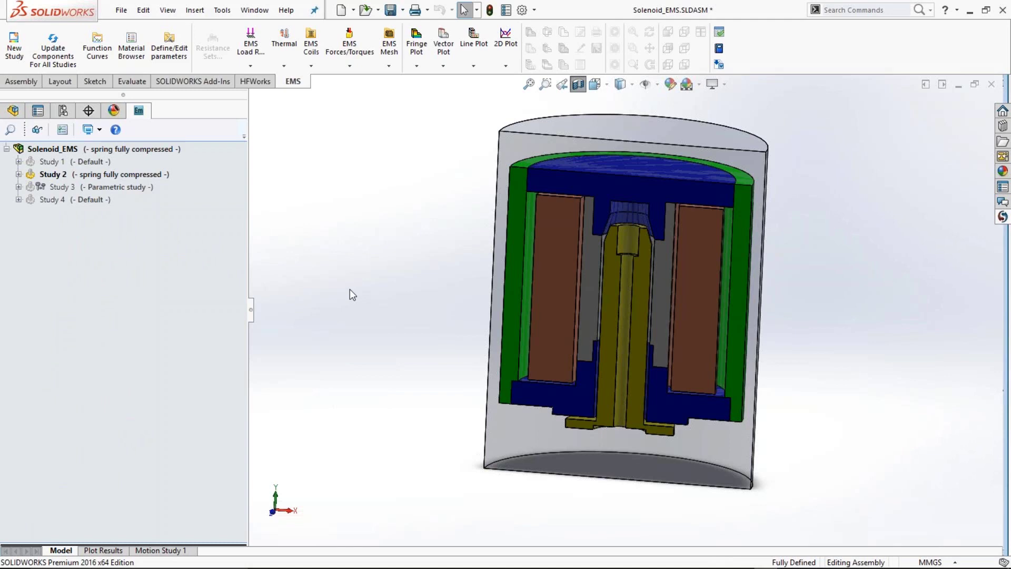
{"action": "left_click", "coordinate": [17, 174]}
{"action": "double_click", "coordinate": [128, 415]}
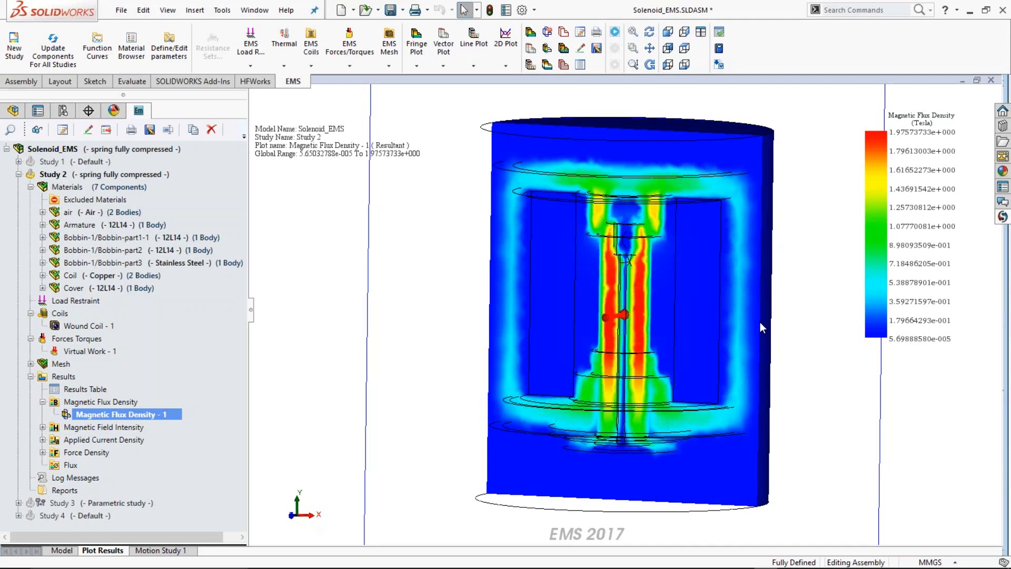
{"action": "left_click", "coordinate": [18, 174]}
- Activate Study 3 with its Parametric study configuration, expand it, and return to the model to inspect the armature position
{"action": "left_click", "coordinate": [36, 190]}
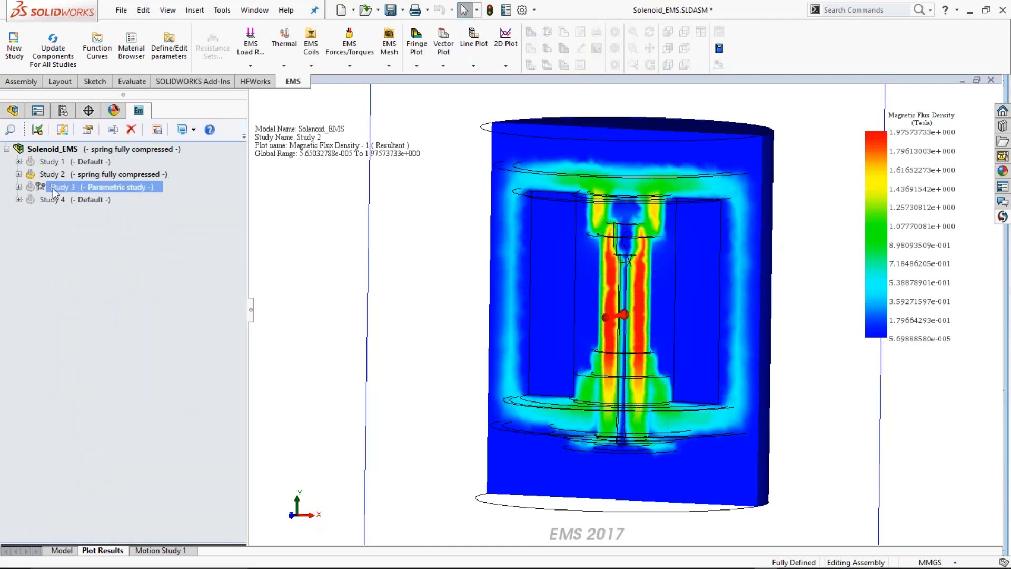
{"action": "right_click", "coordinate": [53, 188]}
{"action": "left_click", "coordinate": [56, 201]}
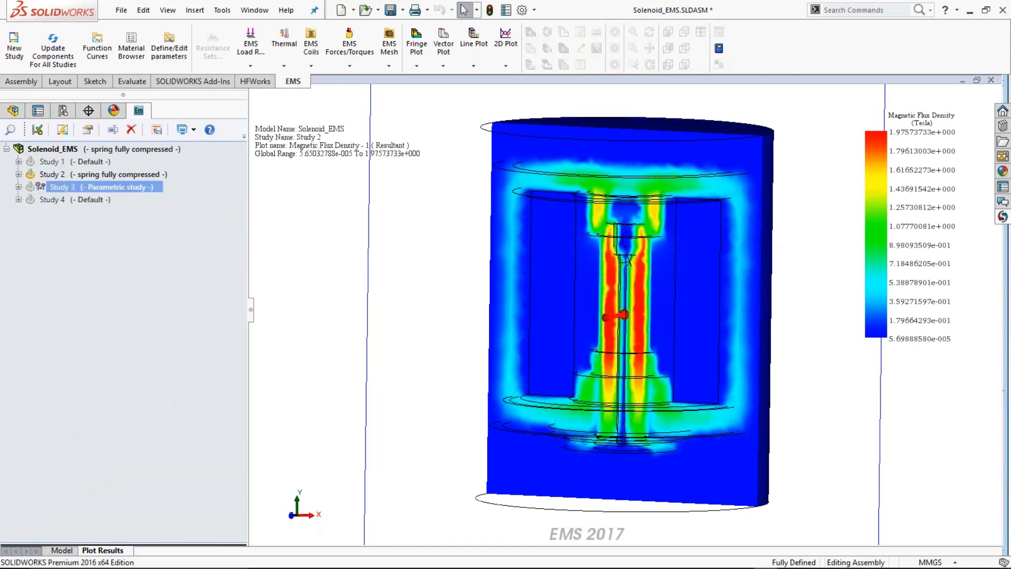
{"action": "left_click", "coordinate": [19, 187]}
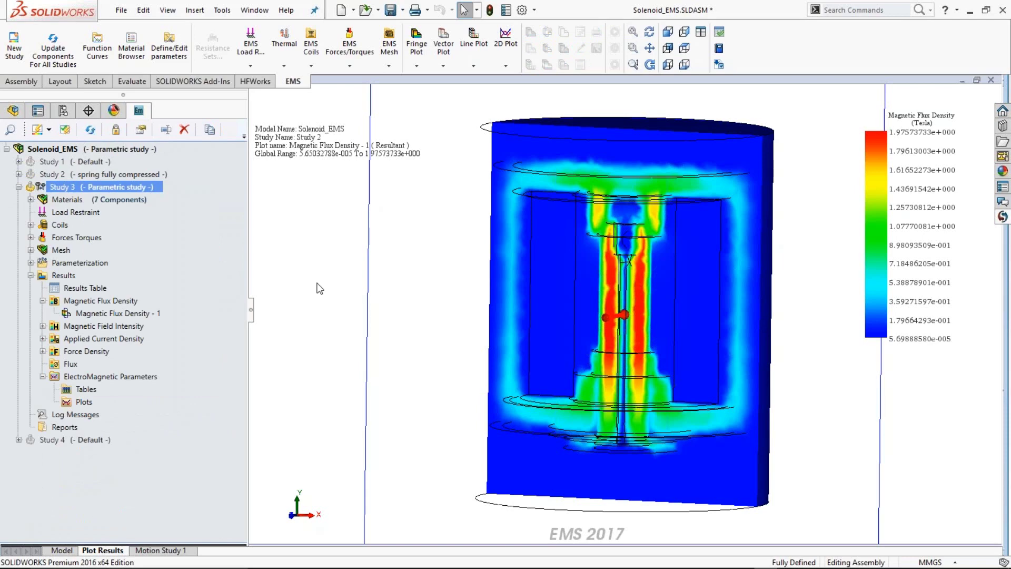
{"action": "left_click", "coordinate": [61, 550]}
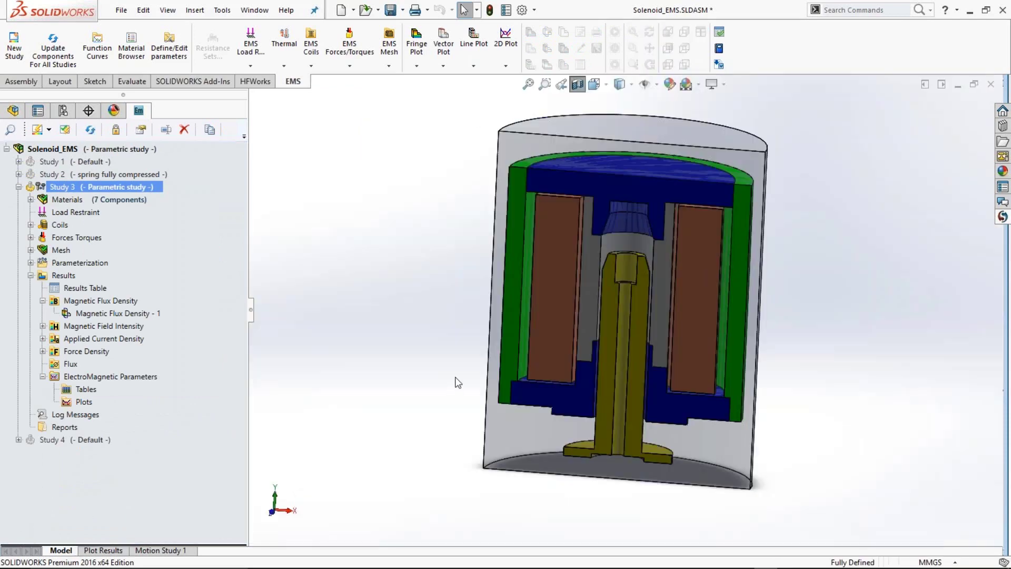
{"action": "middle_click_drag", "start_coordinate": [443, 399], "coordinate": [419, 390]}
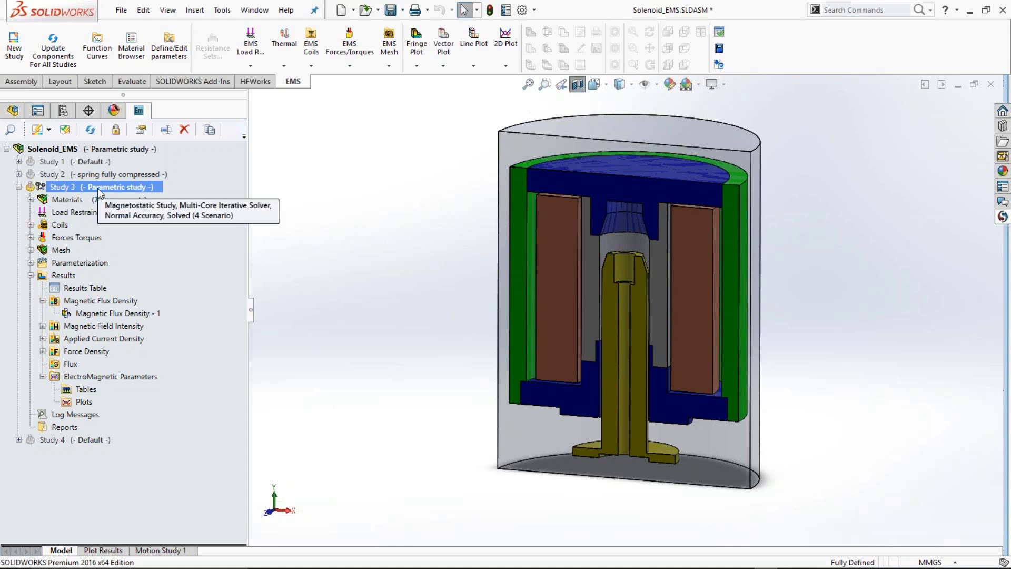
- Open the EMS parameters, inspect the linked Distance1 dimension between bobbin and armature in the model, and close without changes
{"action": "left_click", "coordinate": [100, 152]}
{"action": "right_click", "coordinate": [99, 152]}
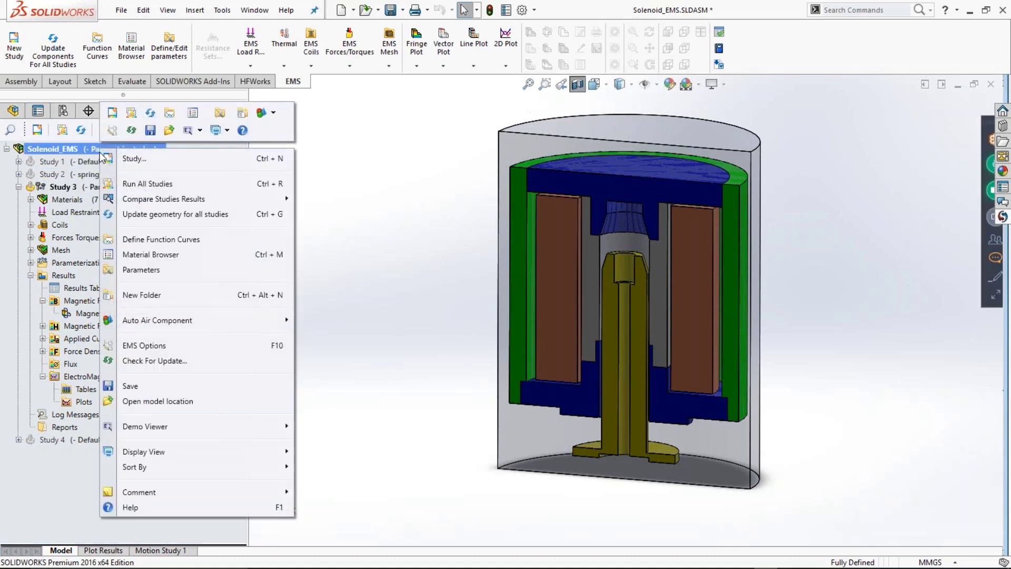
{"action": "left_click", "coordinate": [144, 269]}
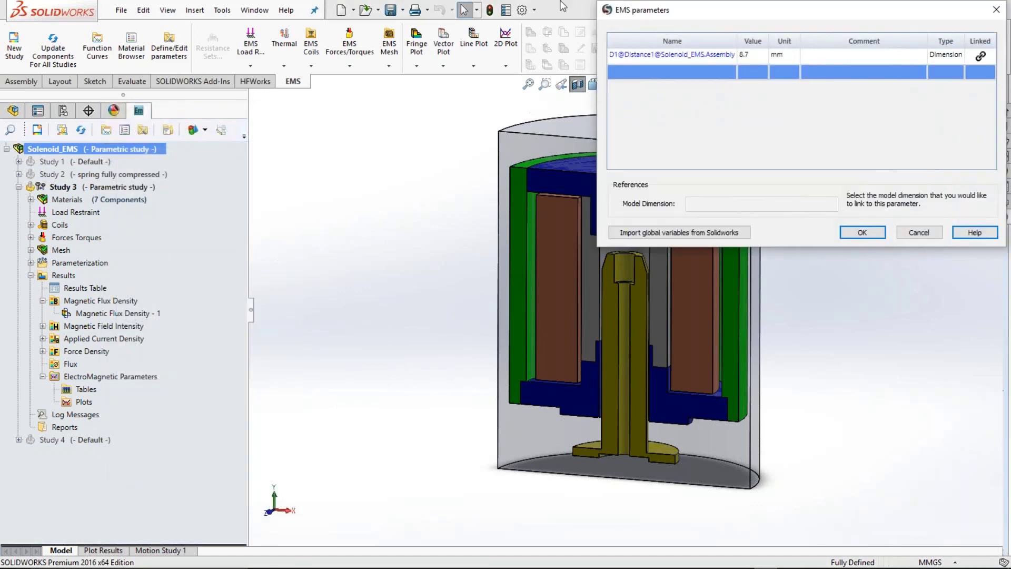
{"action": "left_click_drag", "start_coordinate": [679, 21], "coordinate": [145, 224]}
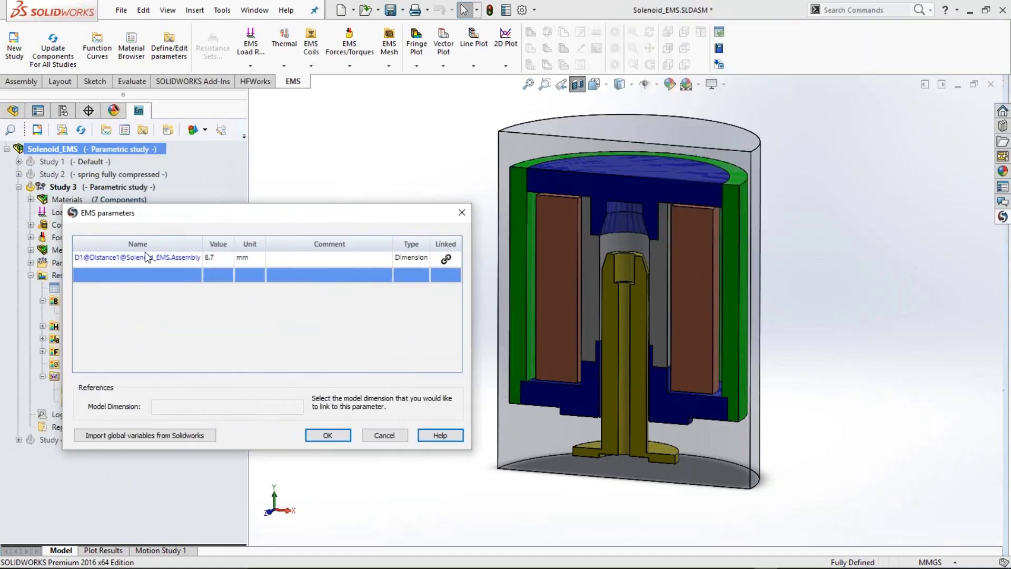
{"action": "left_click", "coordinate": [132, 259]}
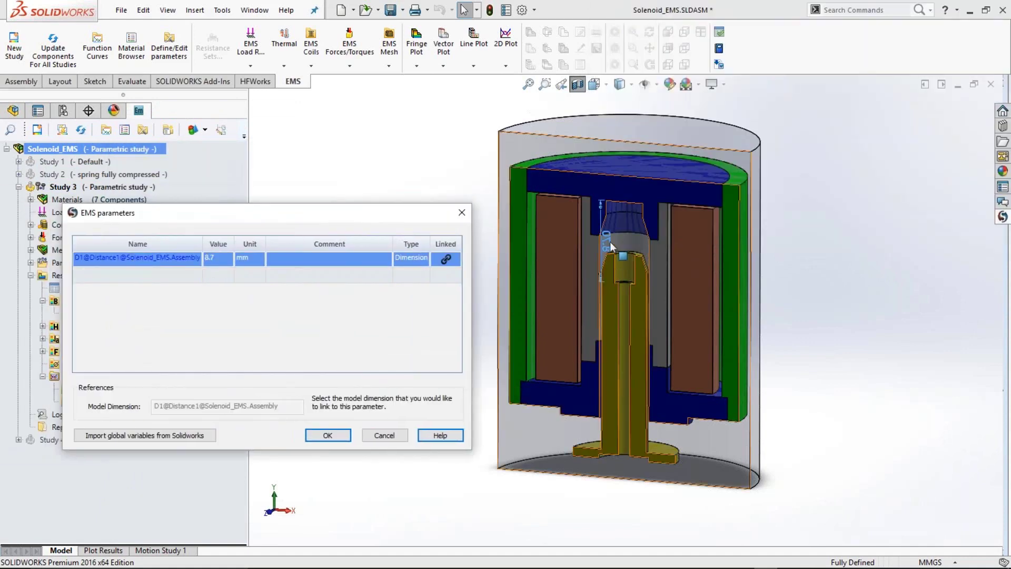
{"action": "left_click", "coordinate": [623, 208]}
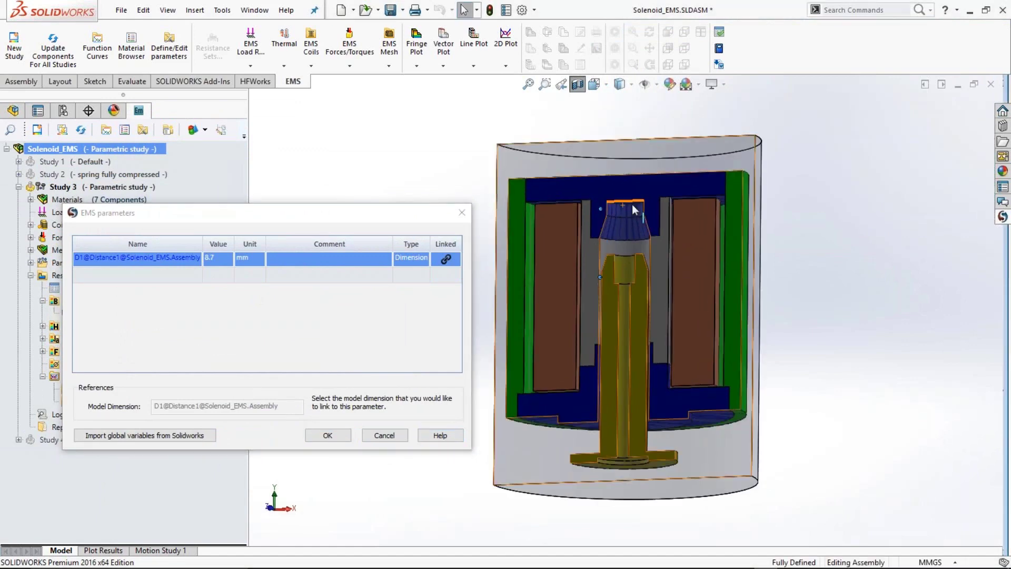
{"action": "middle_click_drag", "start_coordinate": [634, 209], "coordinate": [652, 302]}
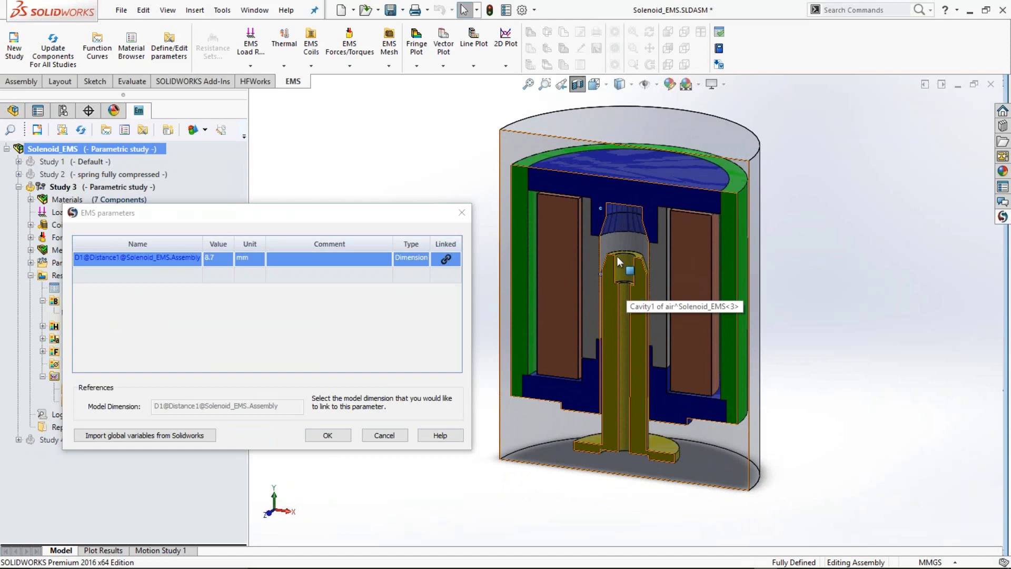
{"action": "middle_click_drag", "start_coordinate": [628, 287], "coordinate": [548, 371]}
{"action": "left_click", "coordinate": [110, 259]}
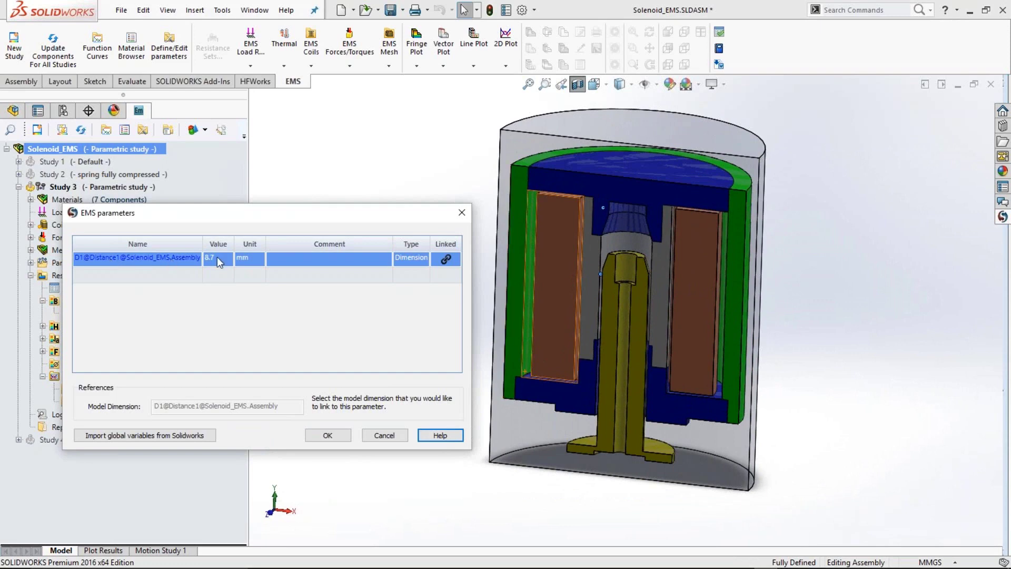
{"action": "left_click", "coordinate": [400, 435]}
- Expand the assembly's mates and select the Distance1 mate to inspect its armature and bobbin references
{"action": "left_click", "coordinate": [13, 110]}
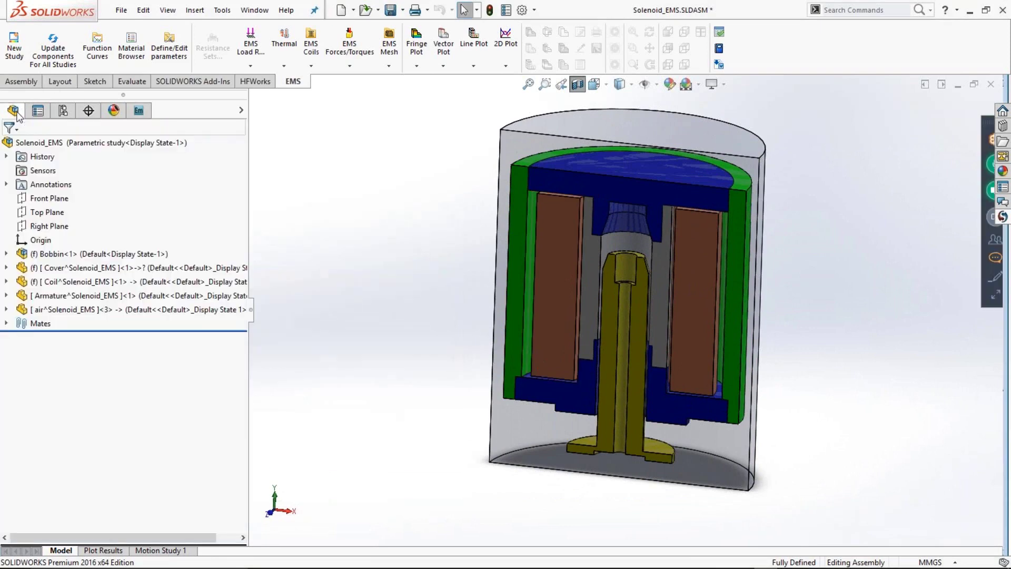
{"action": "left_click", "coordinate": [6, 324]}
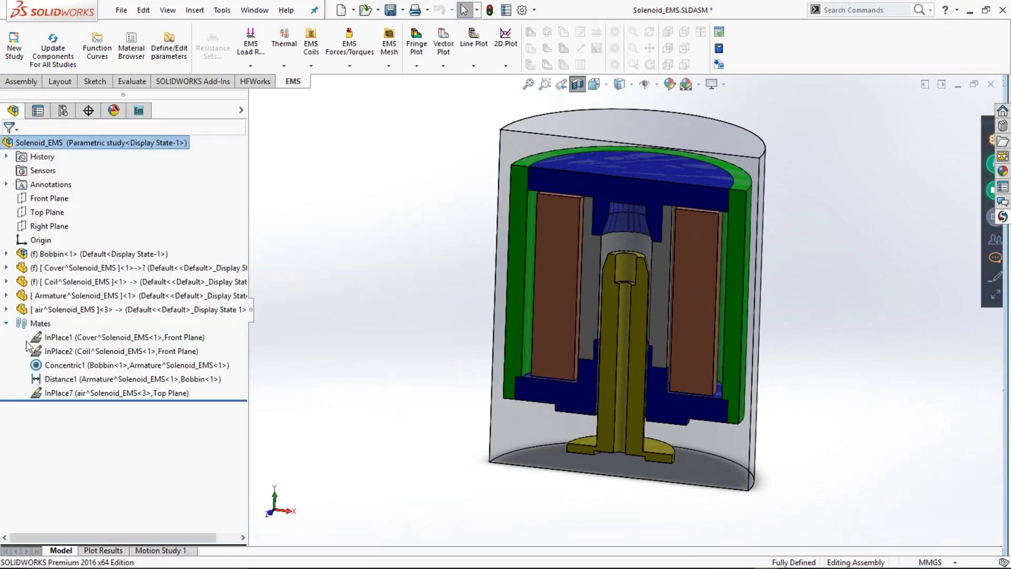
{"action": "left_click", "coordinate": [83, 379]}
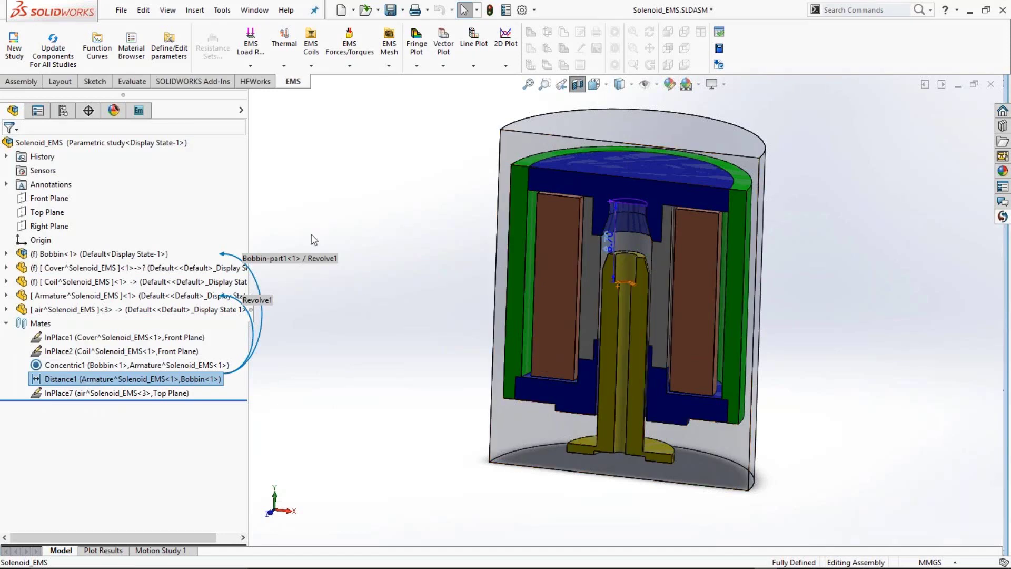
- Open the properties of Study 3, check its Parameterization option, and close them without changes
{"action": "left_click", "coordinate": [139, 110]}
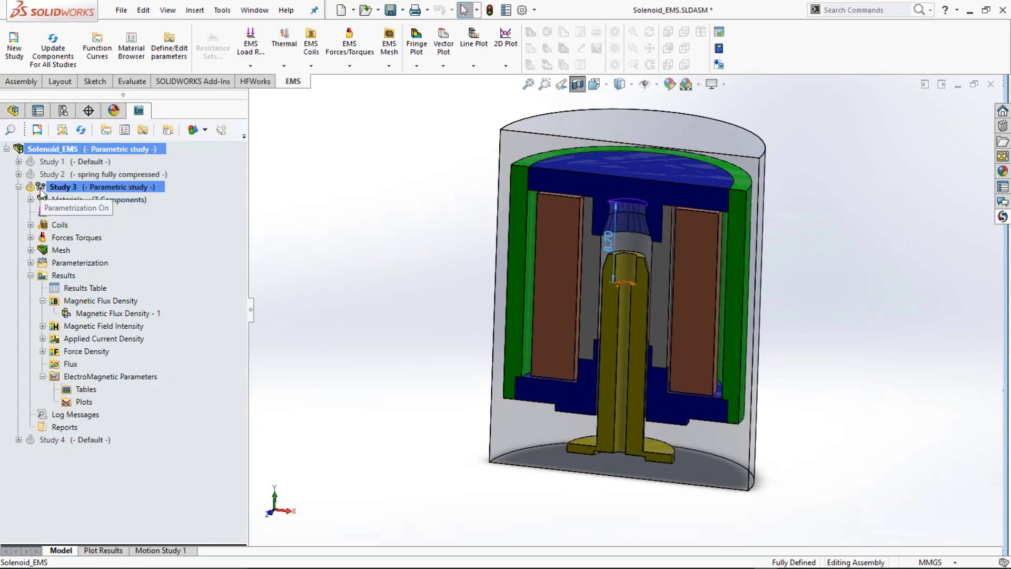
{"action": "right_click", "coordinate": [69, 187]}
{"action": "left_click", "coordinate": [109, 287]}
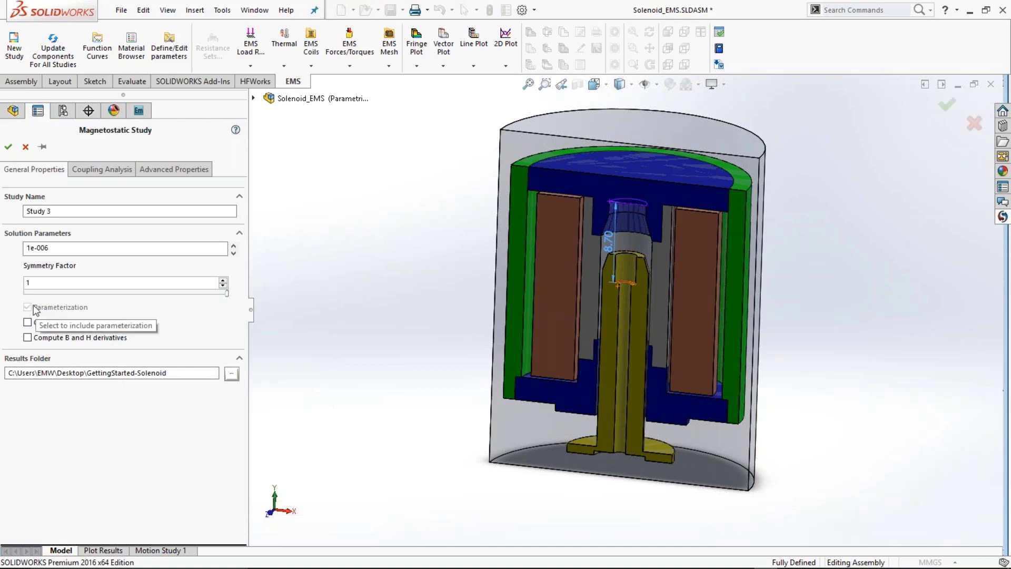
{"action": "left_click", "coordinate": [25, 147]}
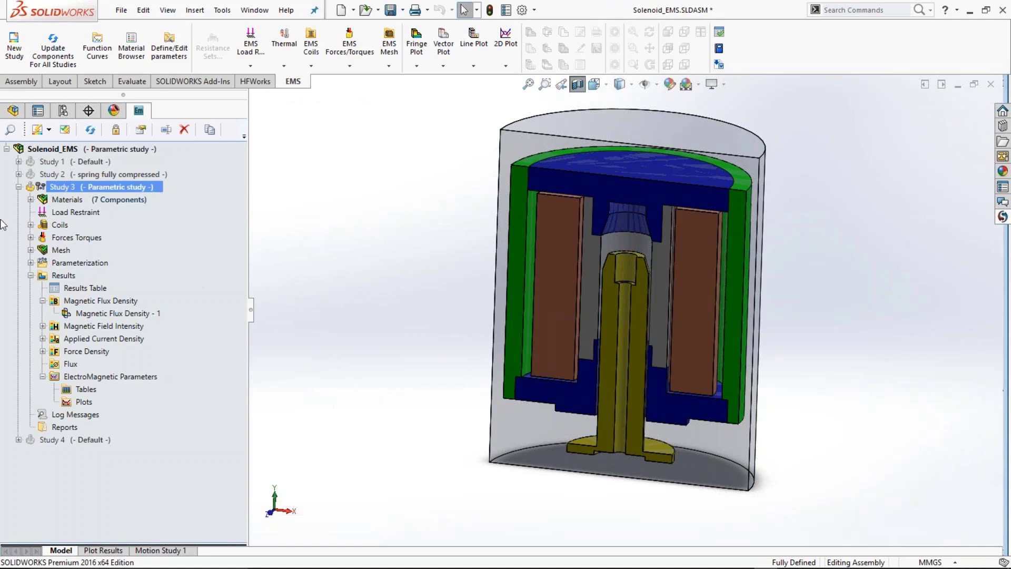
- Expand the coils and forces of Study 3 and inspect the wound coil and virtual work definitions
{"action": "left_click", "coordinate": [31, 199]}
{"action": "left_click", "coordinate": [31, 199]}
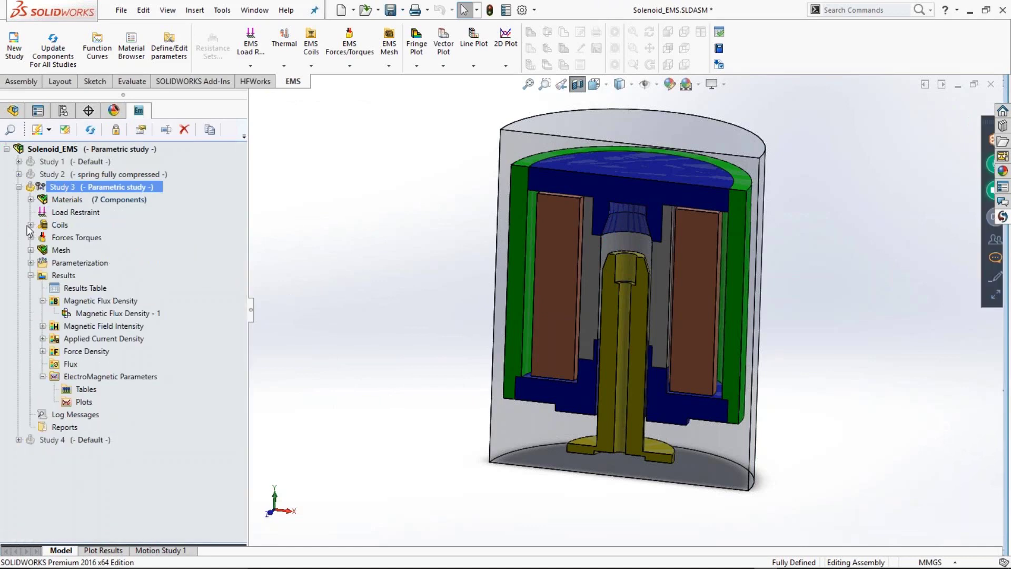
{"action": "left_click", "coordinate": [30, 224]}
{"action": "left_click", "coordinate": [84, 237]}
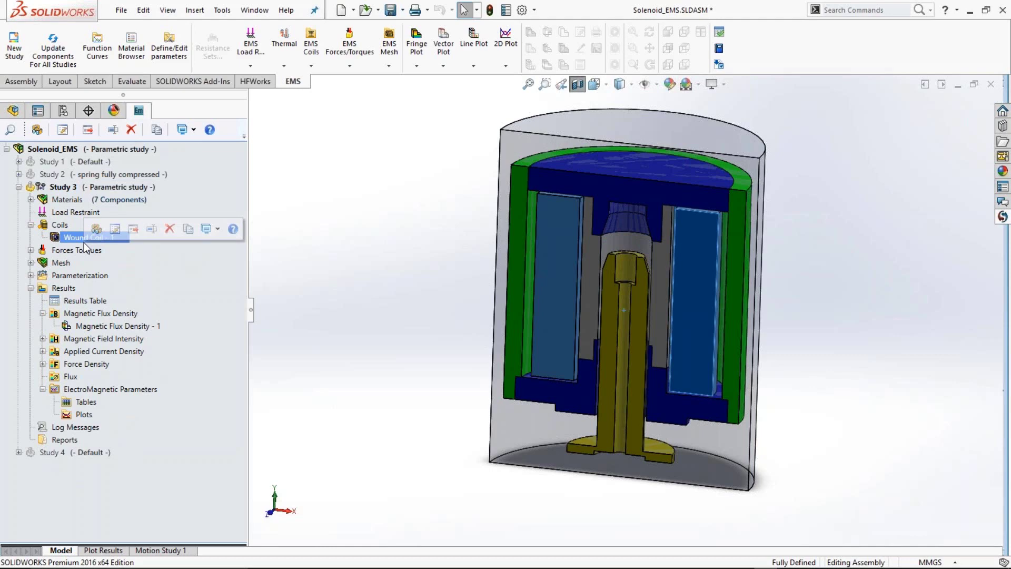
{"action": "double_click", "coordinate": [81, 248]}
{"action": "left_click", "coordinate": [68, 261]}
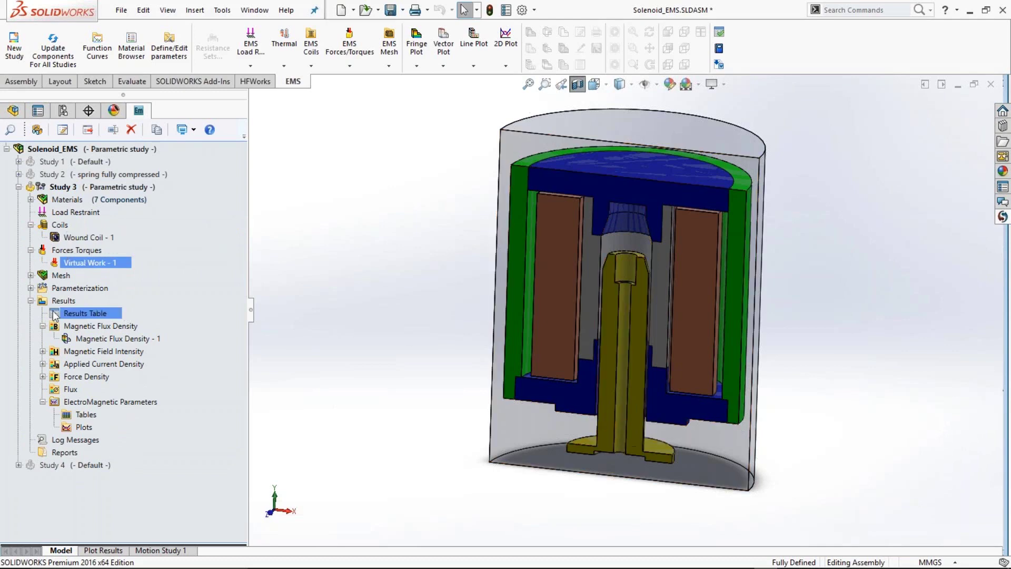
- Open the Design Scenarios of Study 3, review the Distance1 values of Scenarios 1 to 4, and close without changes
{"action": "left_click", "coordinate": [31, 288]}
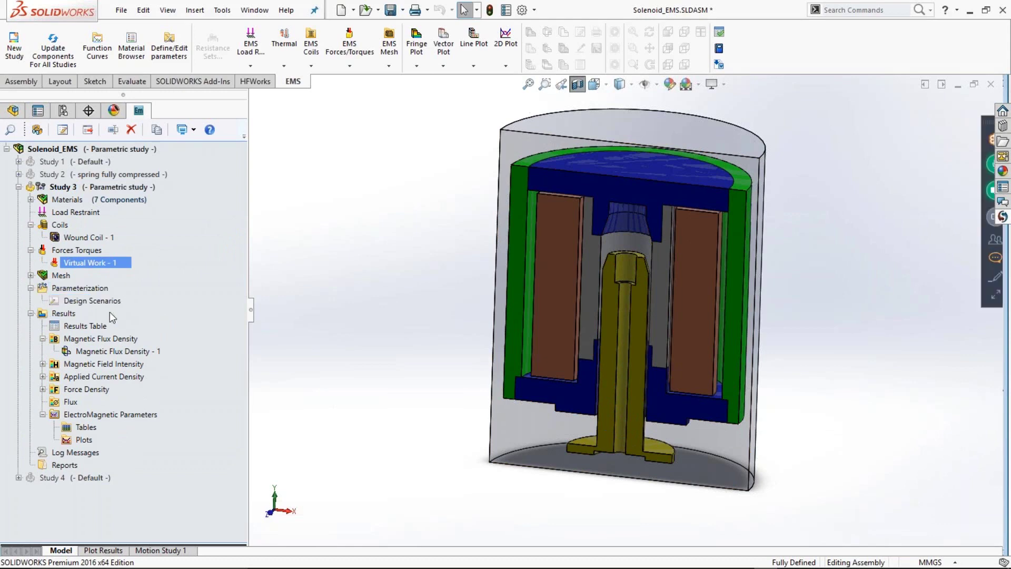
{"action": "left_click", "coordinate": [112, 301]}
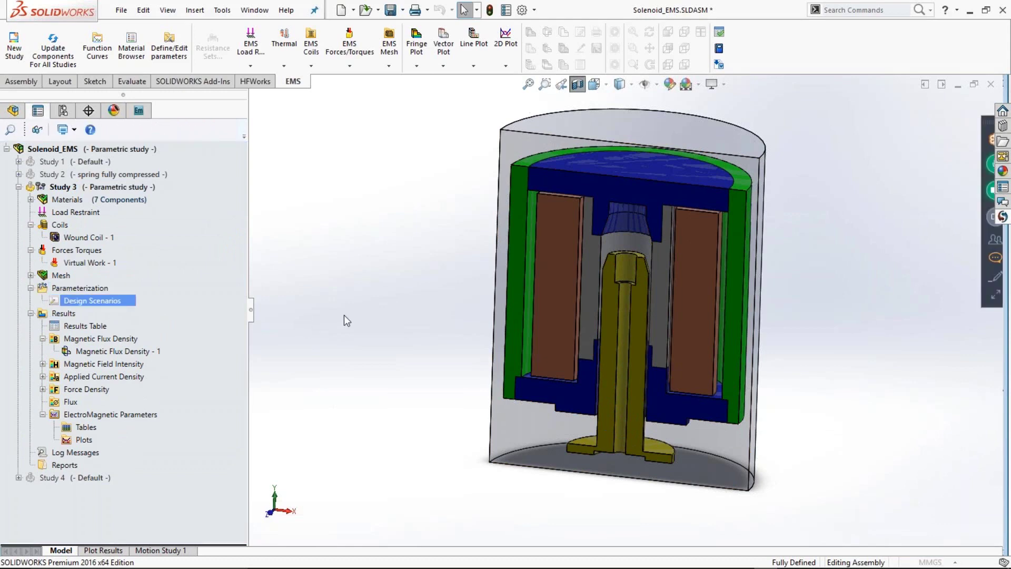
{"action": "scroll", "coordinate": [241, 337], "scroll_direction": "down", "scroll_amount": 2}
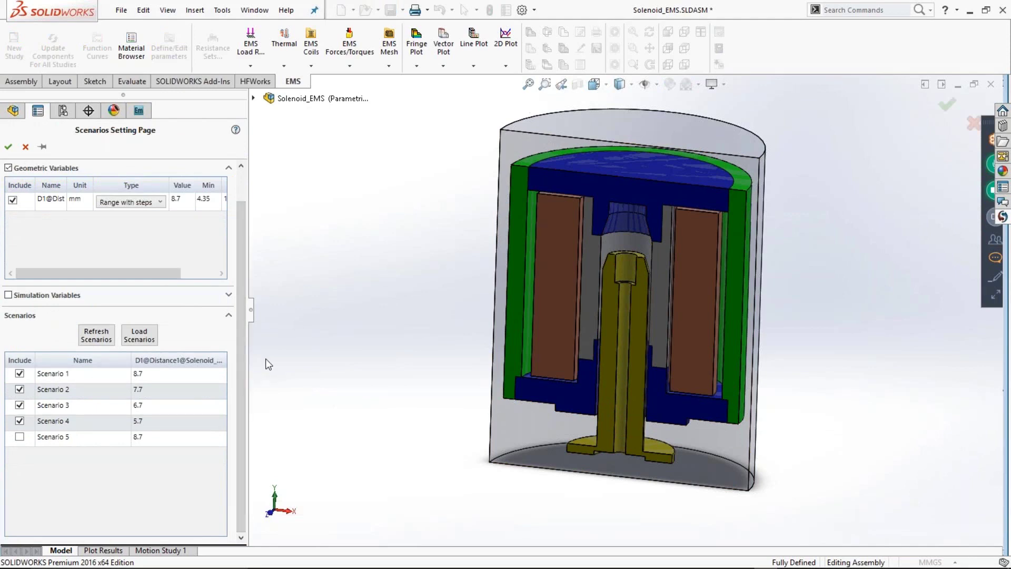
{"action": "left_click", "coordinate": [155, 378]}
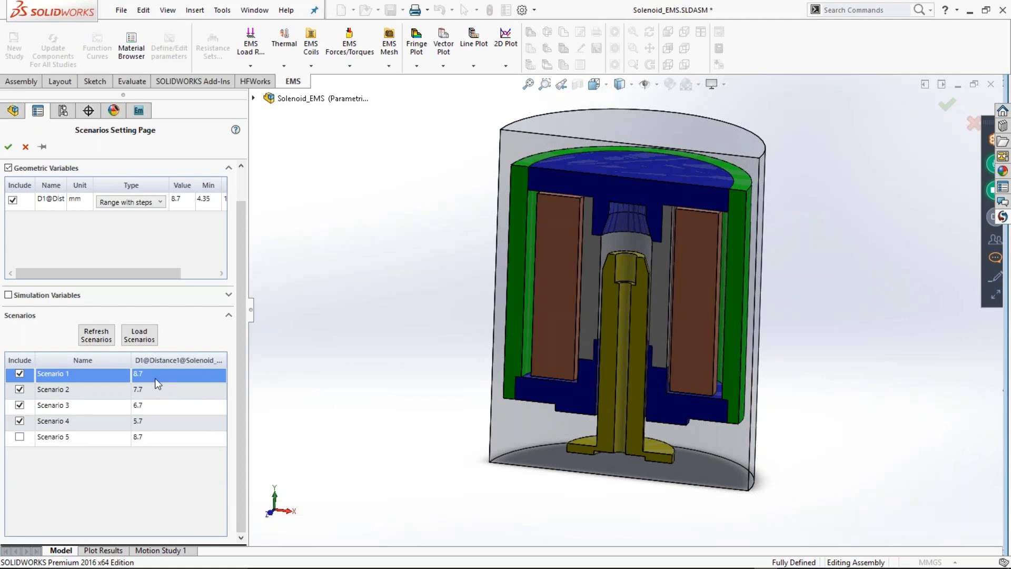
{"action": "left_click", "coordinate": [154, 420]}
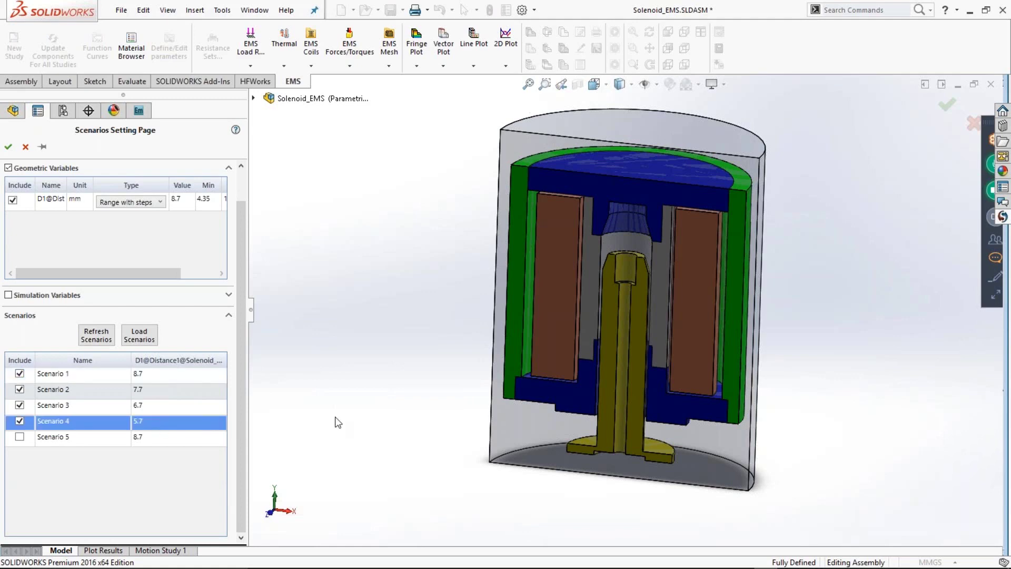
{"action": "left_click", "coordinate": [69, 390]}
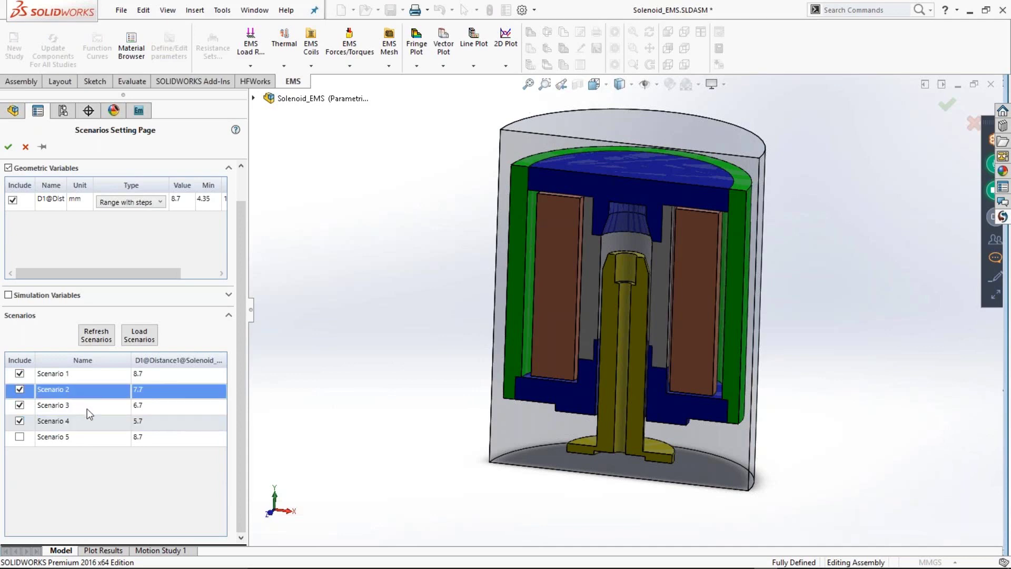
{"action": "left_click", "coordinate": [87, 408]}
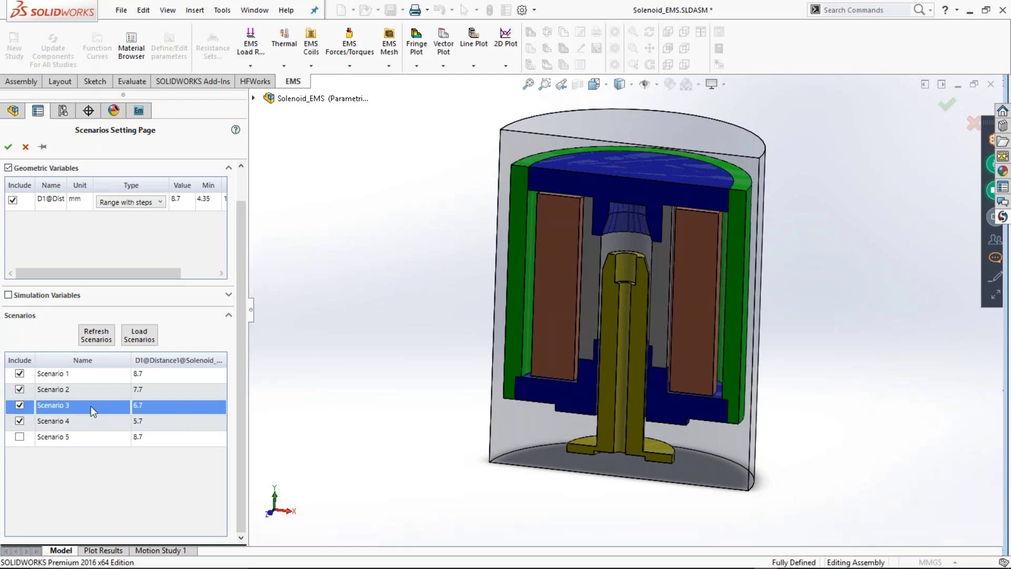
{"action": "left_click", "coordinate": [80, 376]}
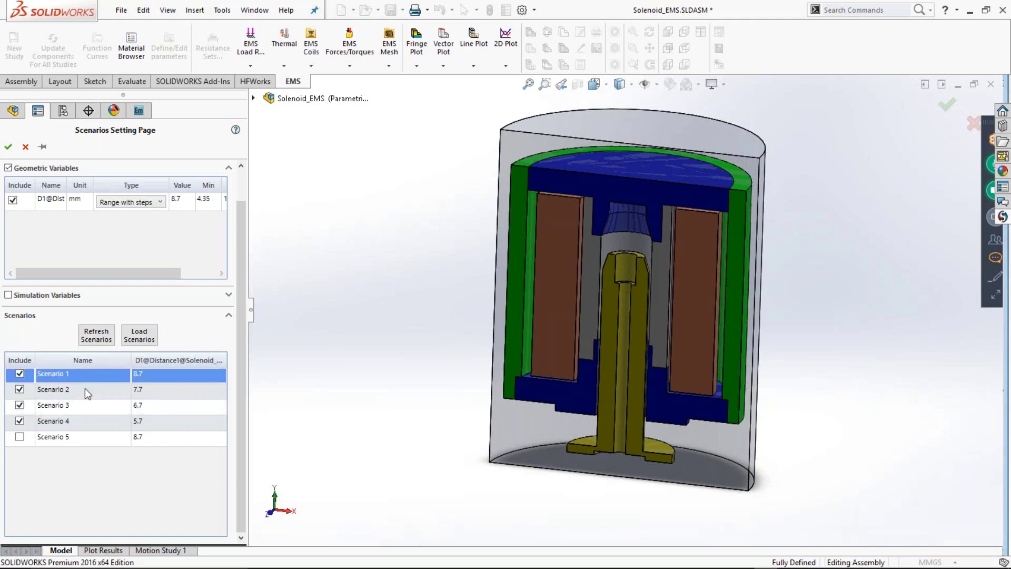
{"action": "left_click", "coordinate": [84, 389]}
{"action": "left_click", "coordinate": [89, 405]}
{"action": "left_click", "coordinate": [119, 421]}
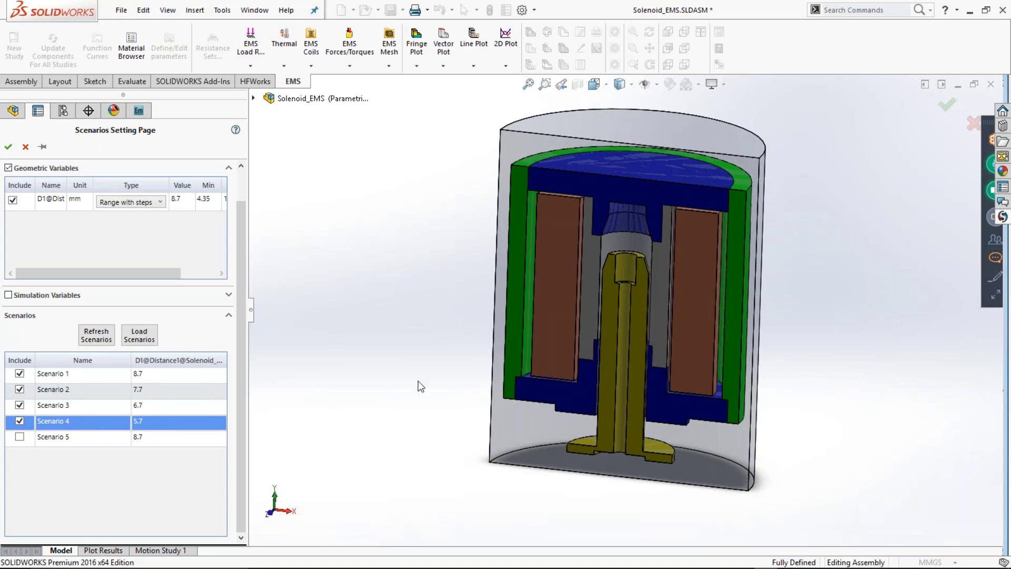
{"action": "left_click", "coordinate": [25, 146]}
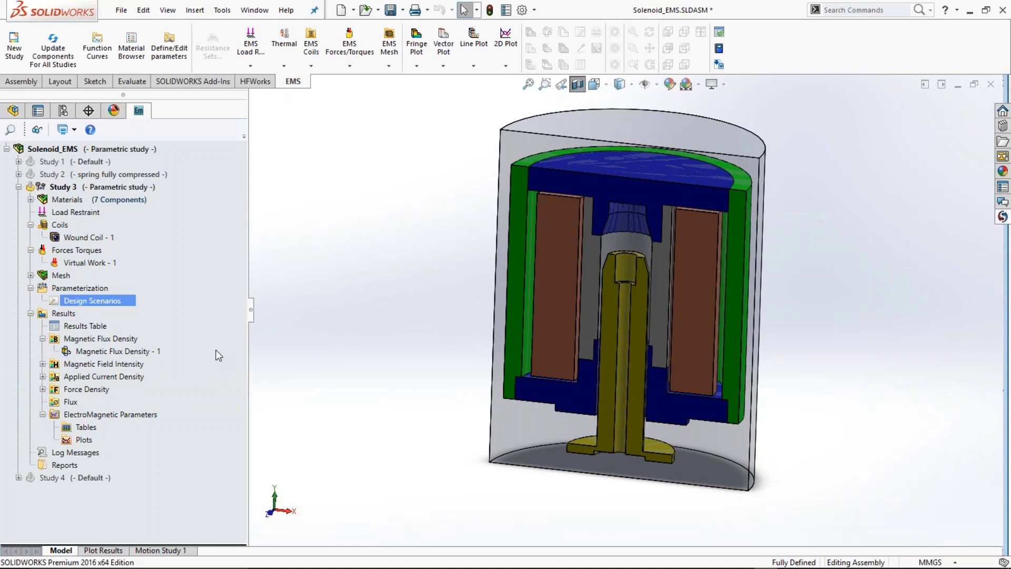
- Open the Results Table of Study 3, then enlarge and reposition its window to show the full force table
{"action": "left_click", "coordinate": [83, 325]}
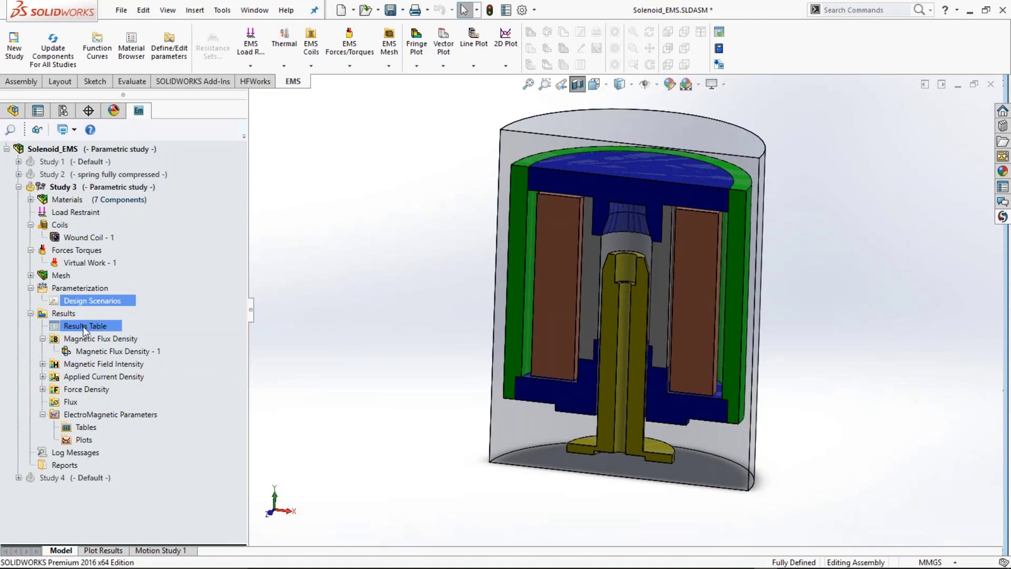
{"action": "double_click", "coordinate": [84, 326]}
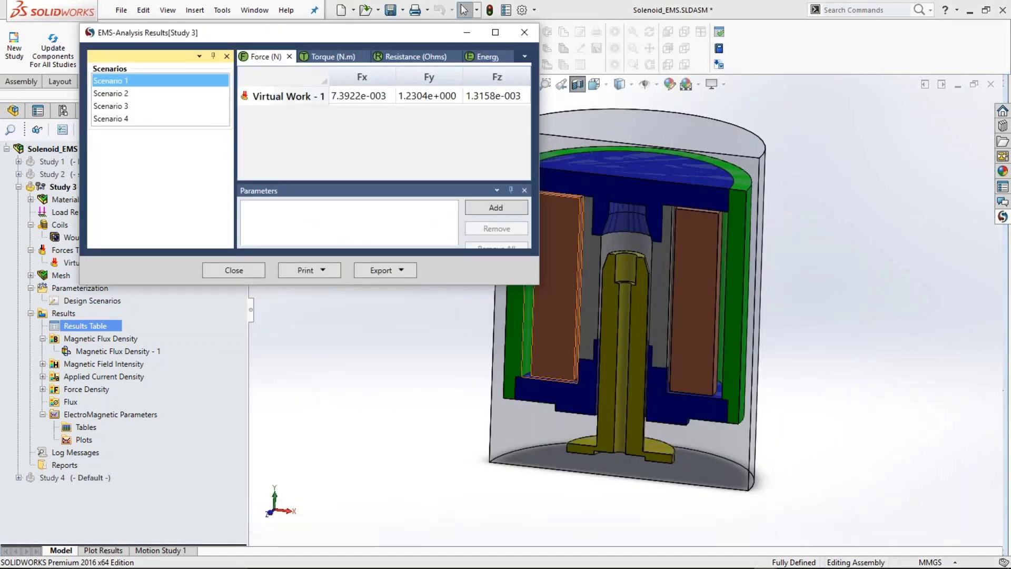
{"action": "left_click_drag", "start_coordinate": [539, 285], "coordinate": [787, 390]}
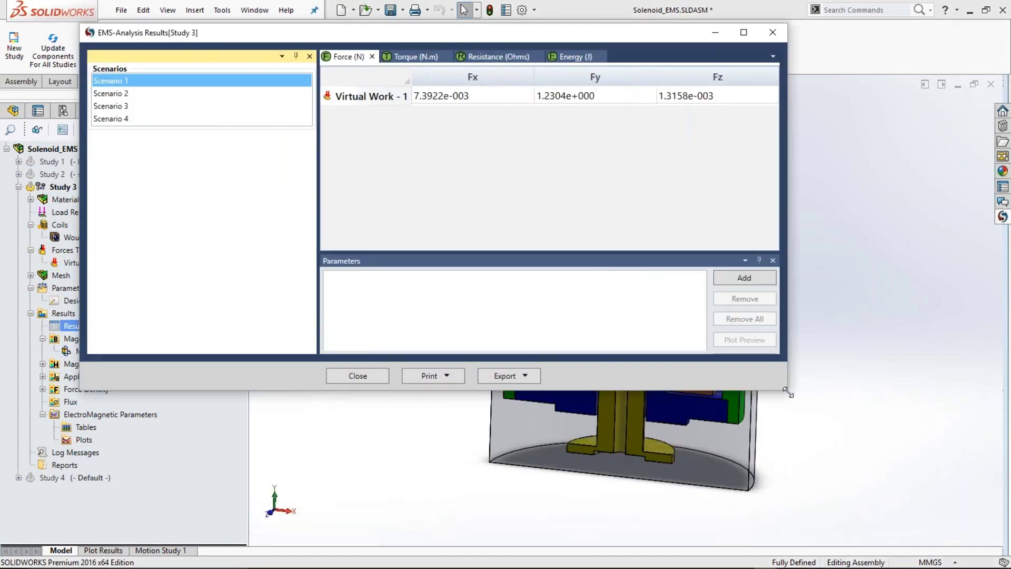
{"action": "left_click_drag", "start_coordinate": [521, 37], "coordinate": [433, 37]}
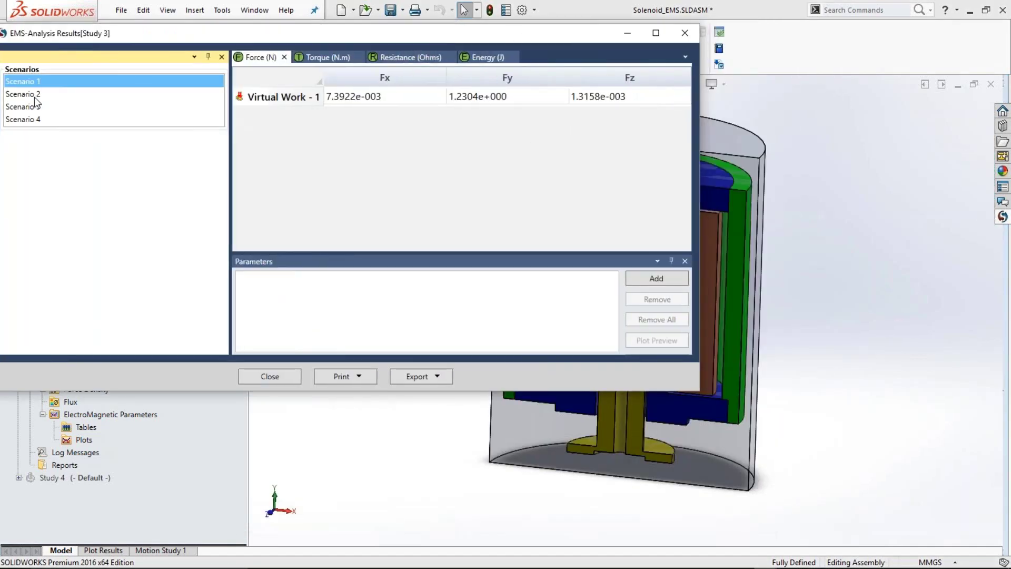
- Add the Virtual Work Fy force of Scenario 1 as a parameter and preview its 2D plot across the scenarios
{"action": "left_click", "coordinate": [472, 99]}
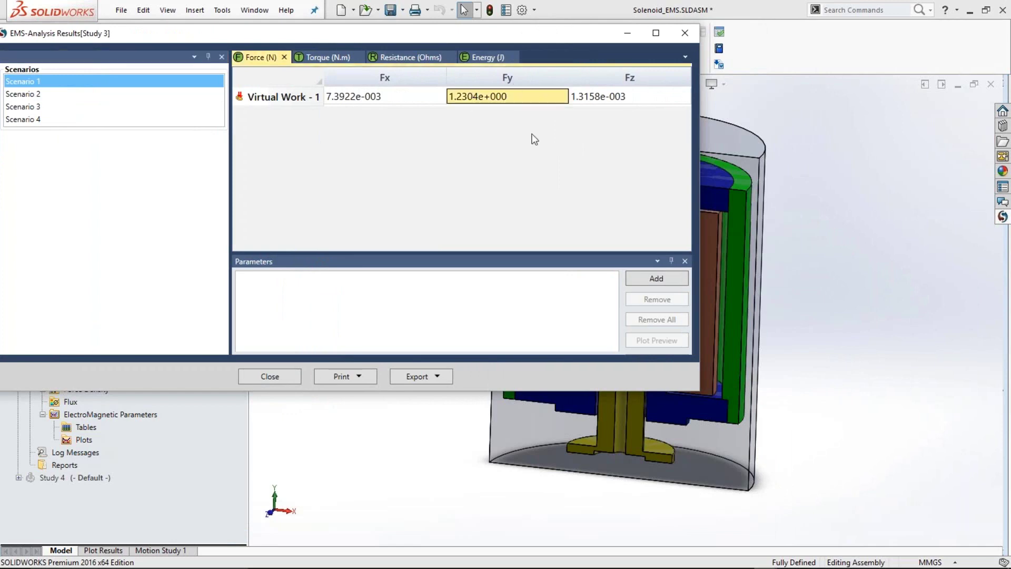
{"action": "left_click", "coordinate": [640, 279]}
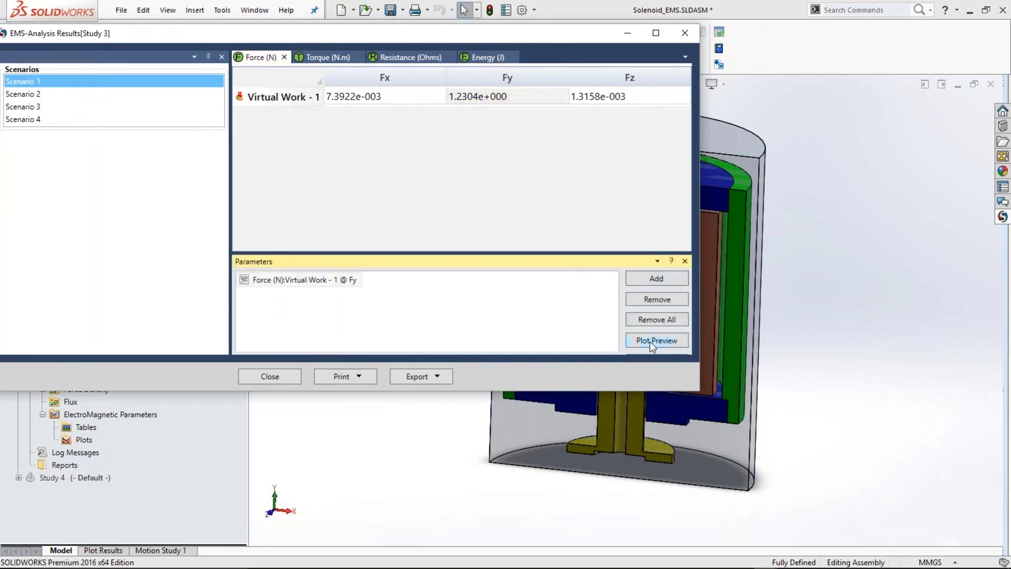
{"action": "left_click", "coordinate": [650, 340]}
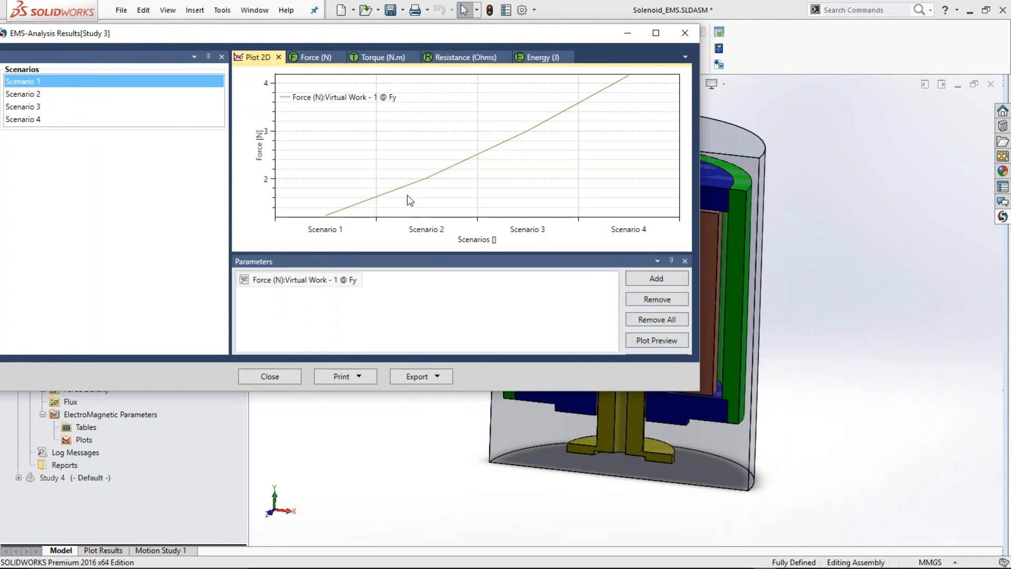
- Read the Fy force at the scenario points along the 2D curve, and close the analysis results
{"action": "mouse_move", "coordinate": [427, 180]}
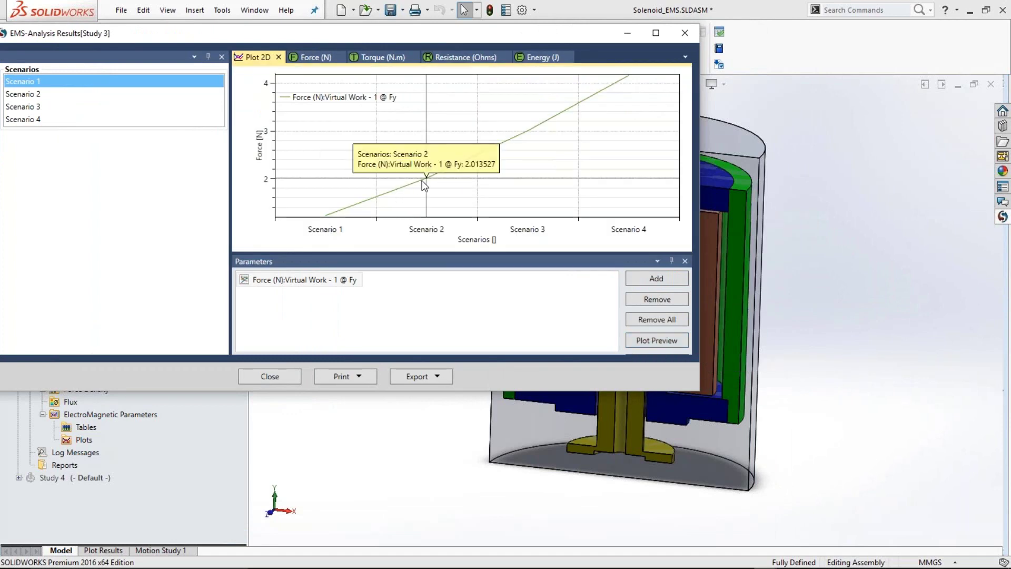
{"action": "left_click", "coordinate": [37, 98]}
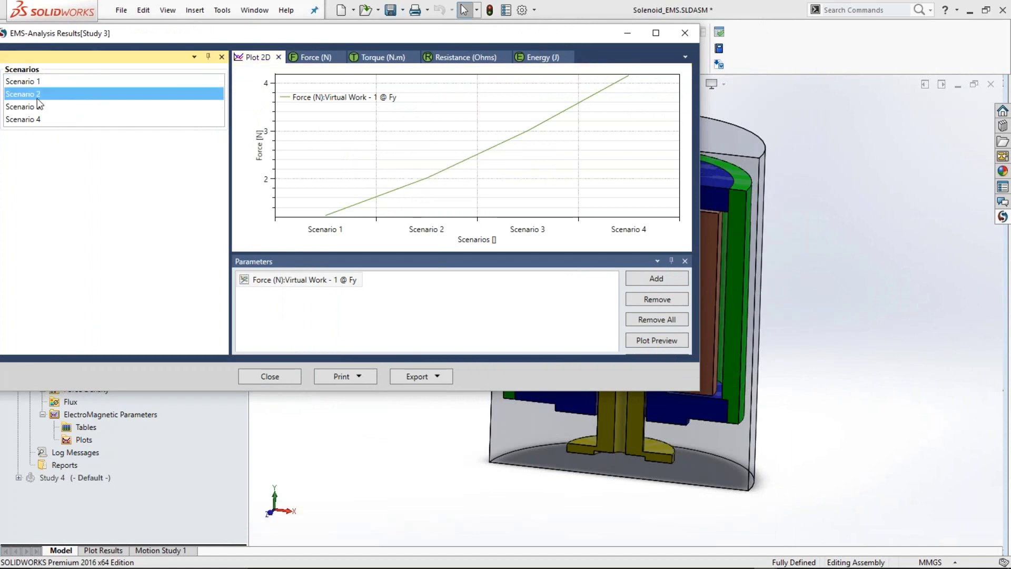
{"action": "left_click", "coordinate": [331, 214]}
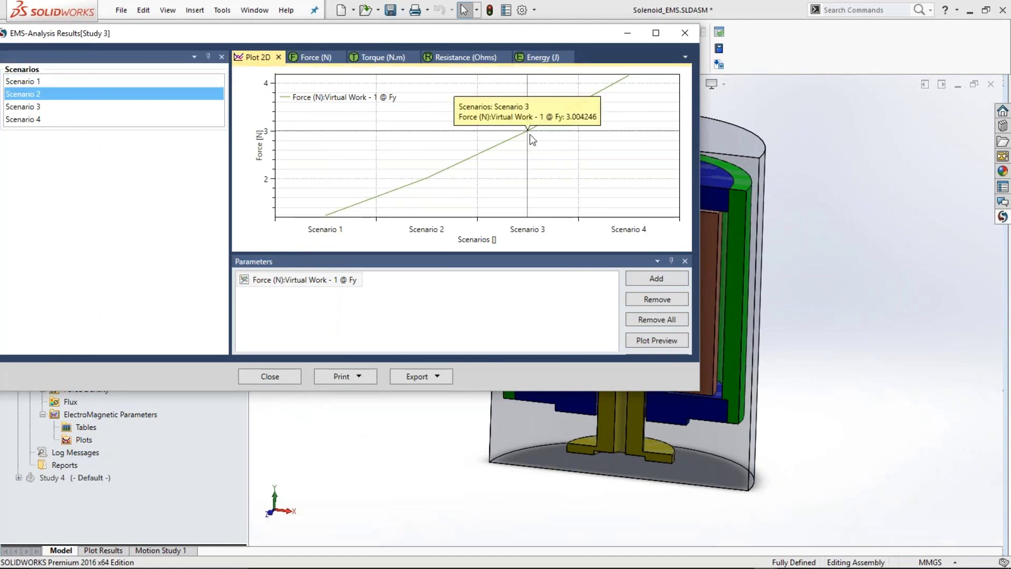
{"action": "mouse_move", "coordinate": [629, 82]}
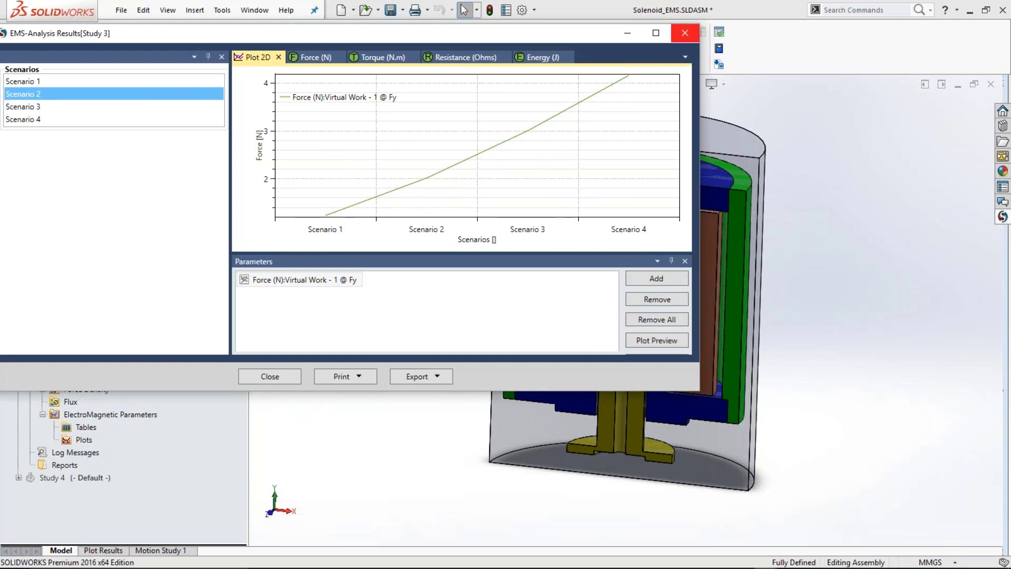
{"action": "left_click", "coordinate": [684, 32]}
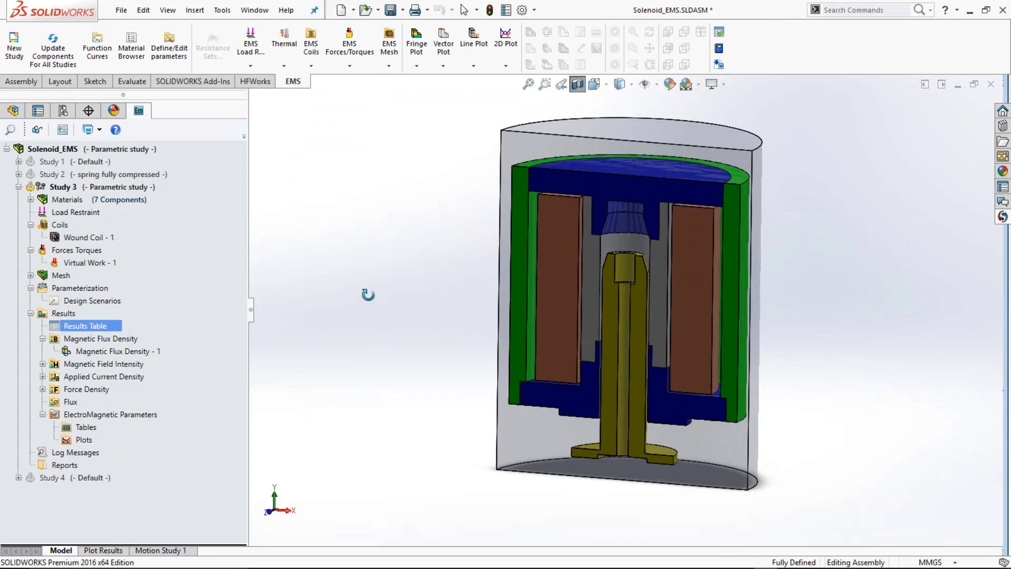
- Display the Magnetic Flux Density plot of Study 3, animate it versus scenario, and end the animation at Scenario 4
{"action": "left_click", "coordinate": [118, 351]}
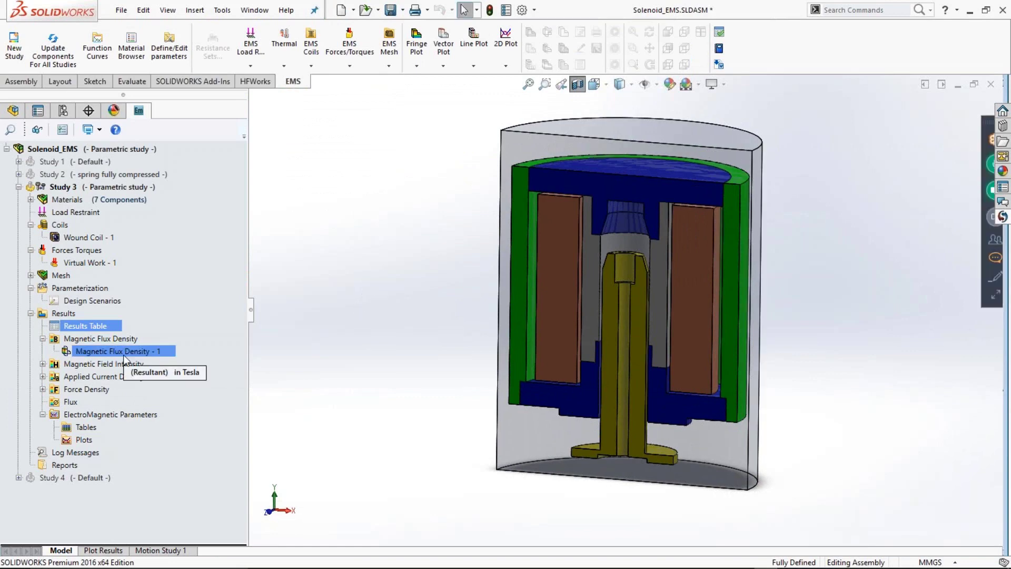
{"action": "double_click", "coordinate": [124, 357]}
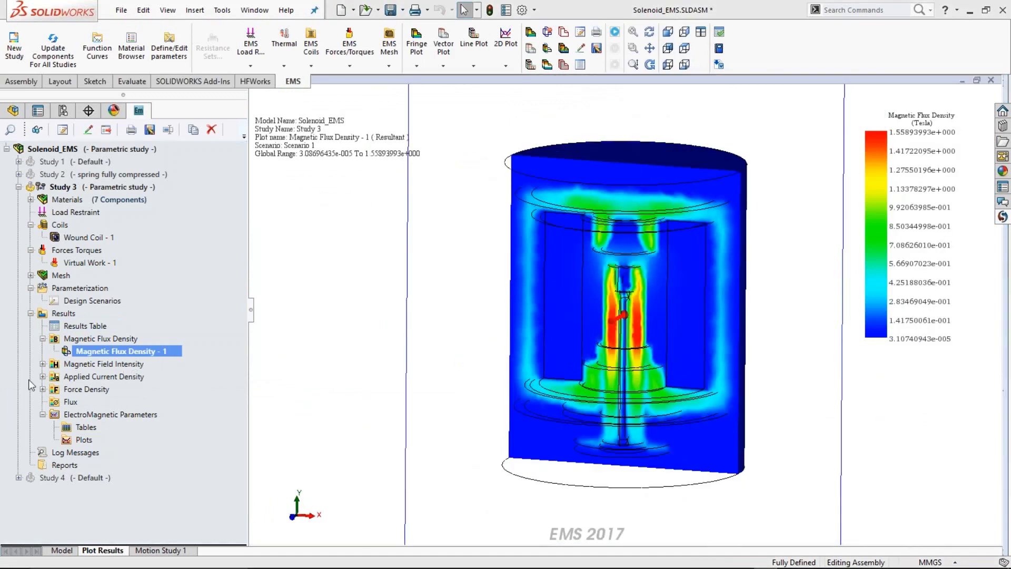
{"action": "right_click", "coordinate": [147, 354]}
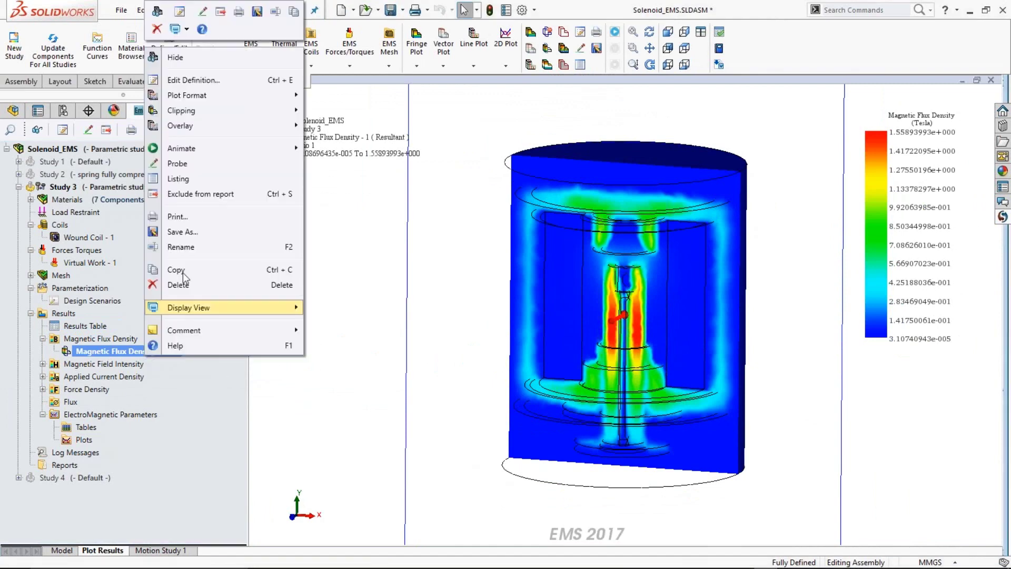
{"action": "mouse_move", "coordinate": [304, 151]}
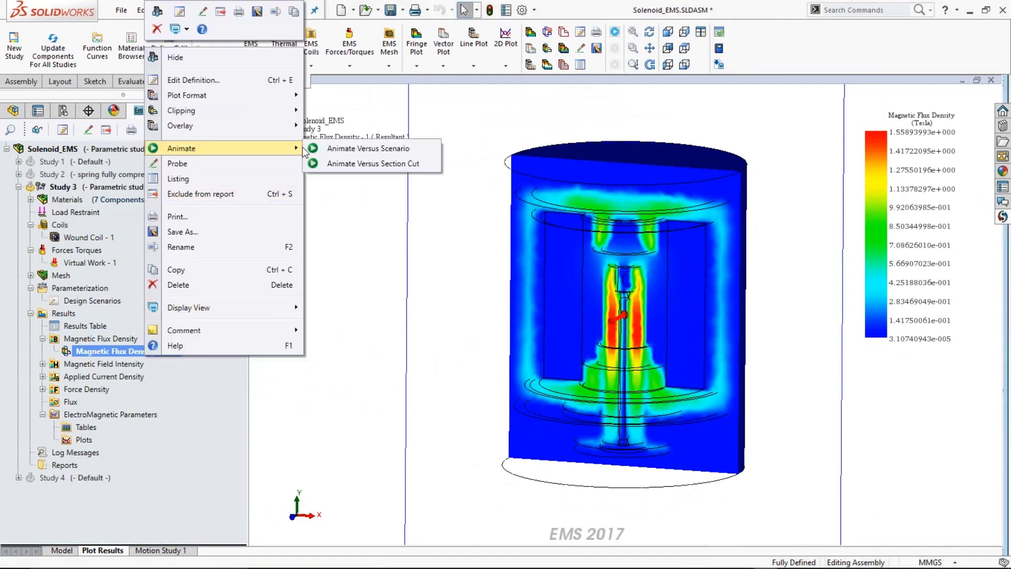
{"action": "left_click", "coordinate": [365, 147]}
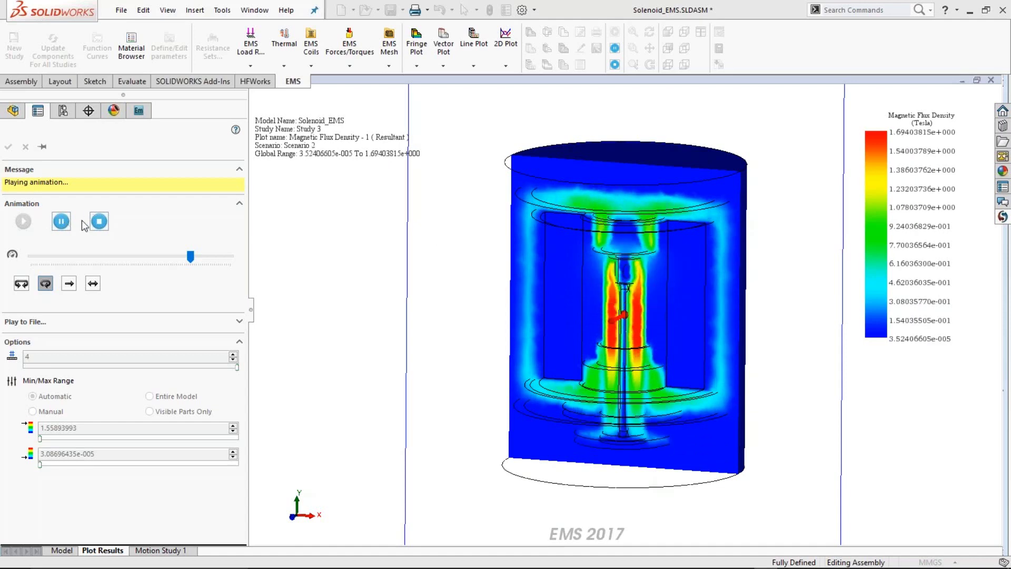
{"action": "left_click", "coordinate": [61, 221]}
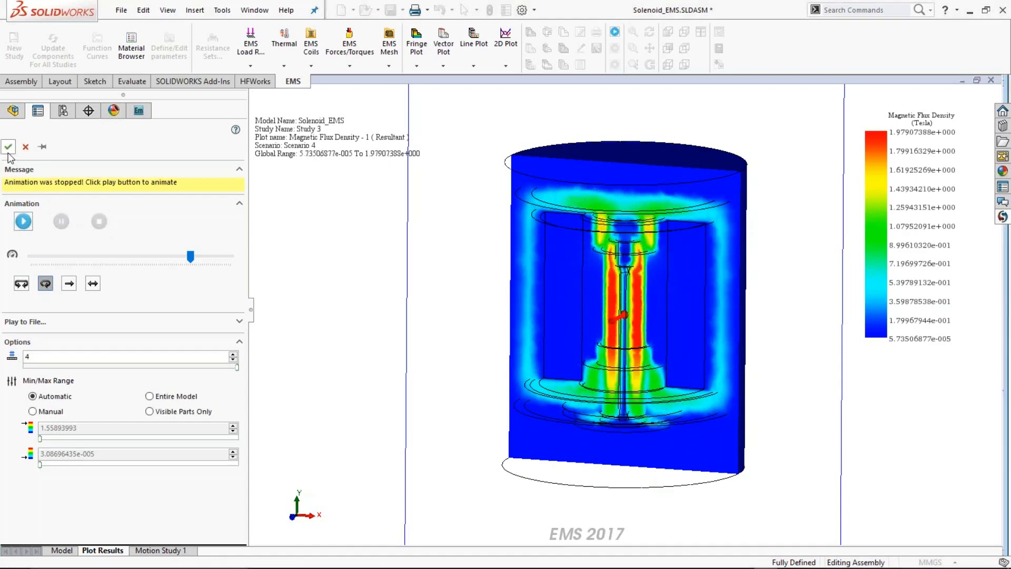
{"action": "left_click", "coordinate": [8, 147]}
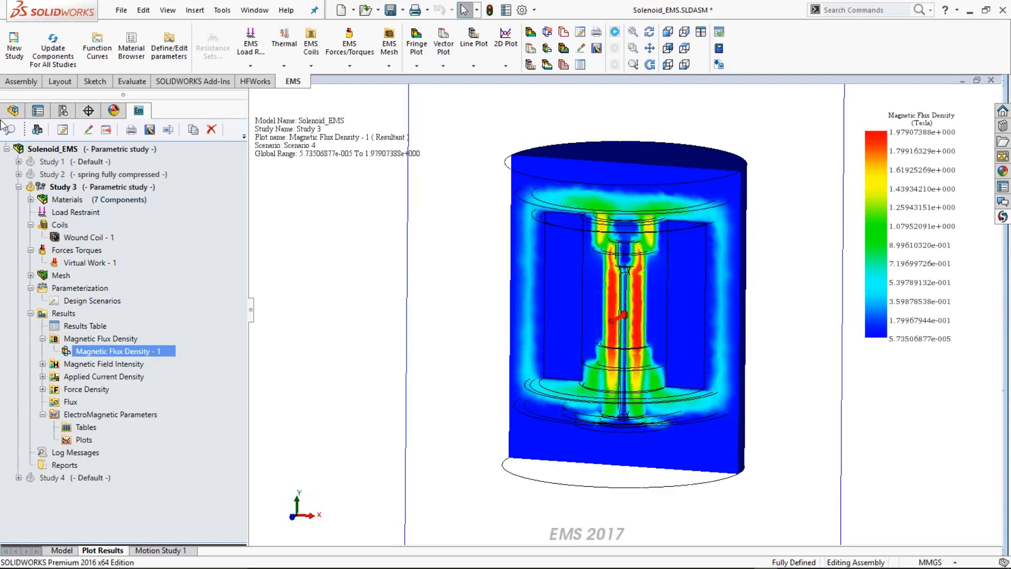
- Activate Study 1 with the Default configuration, return to the model view, and expand Study 1 while collapsing Study 3
{"action": "right_click", "coordinate": [68, 161]}
{"action": "left_click", "coordinate": [100, 177]}
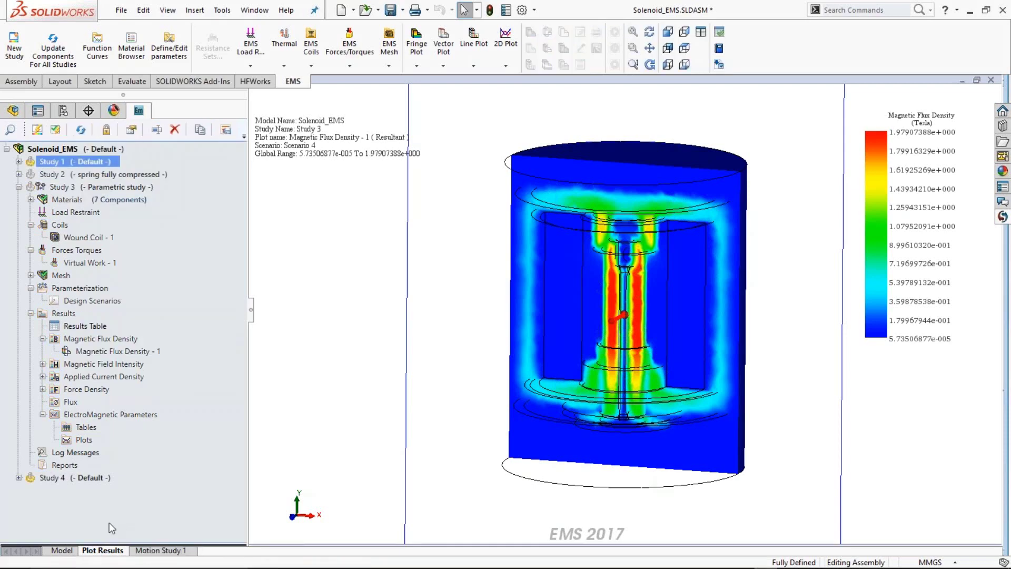
{"action": "left_click", "coordinate": [68, 550]}
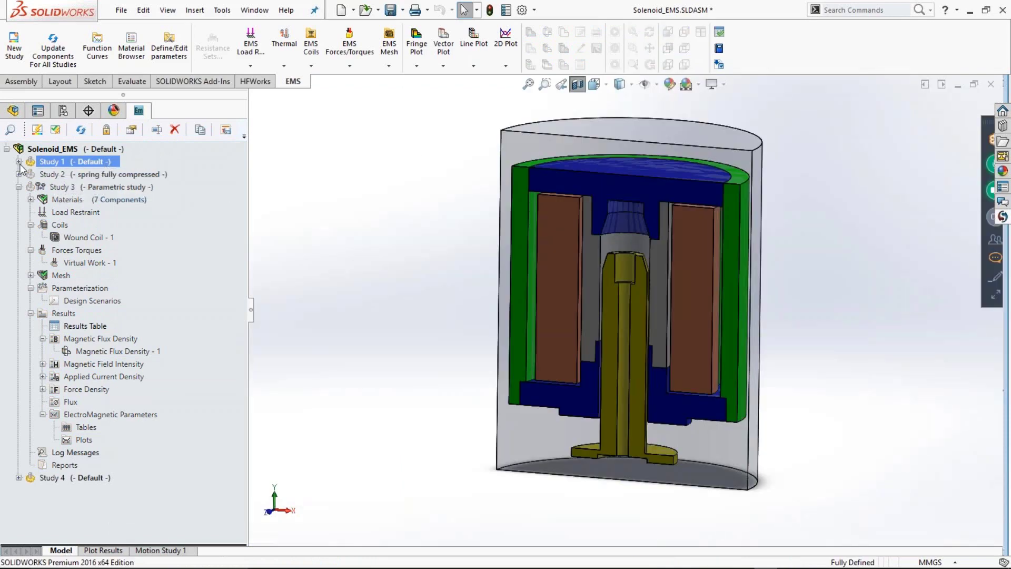
{"action": "left_click", "coordinate": [19, 389]}
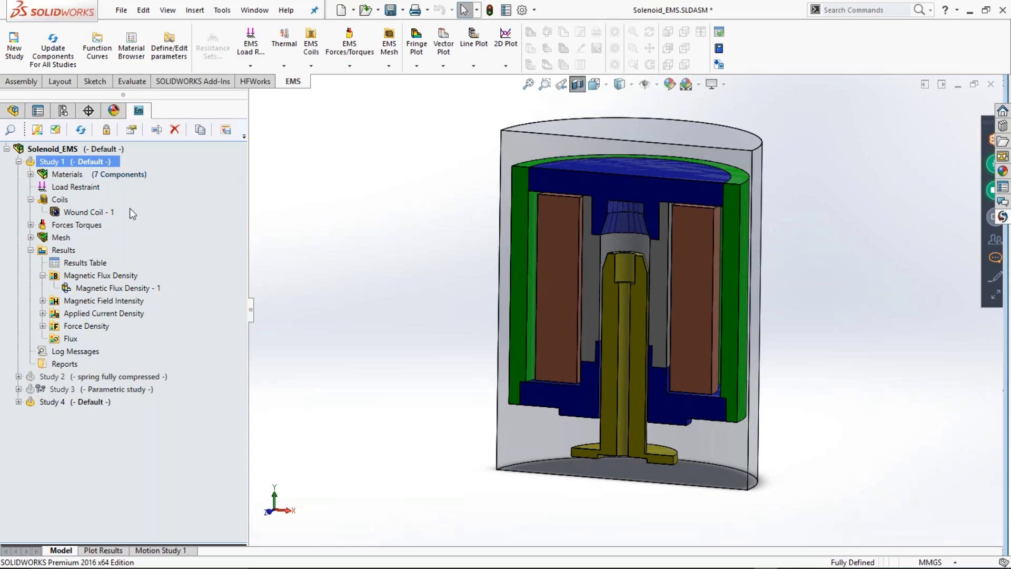
- Examine the coupling analysis options and general properties of magnetostatic Study 1, and close the properties without changes
{"action": "right_click", "coordinate": [106, 162]}
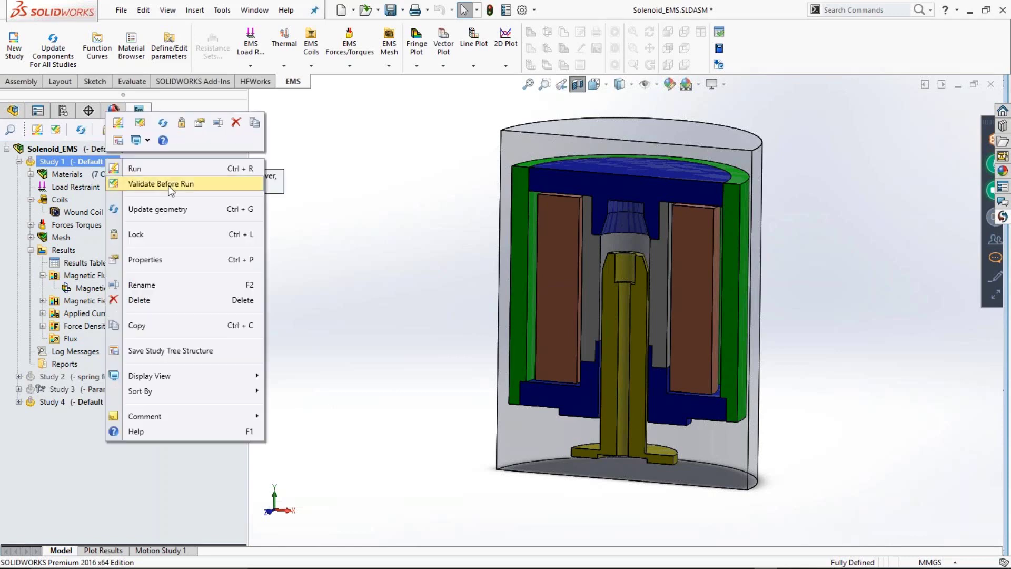
{"action": "left_click", "coordinate": [163, 260]}
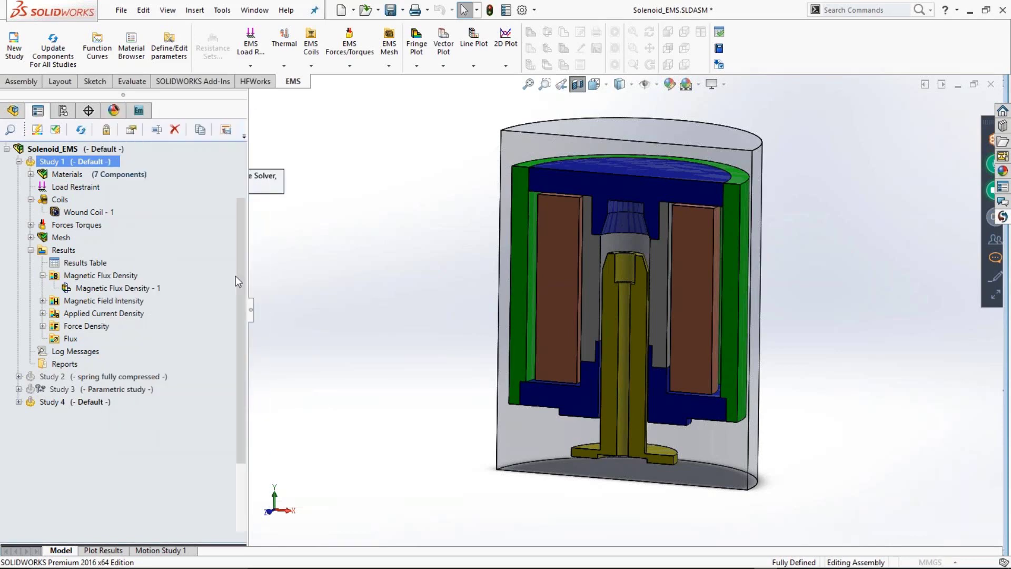
{"action": "left_click", "coordinate": [101, 169]}
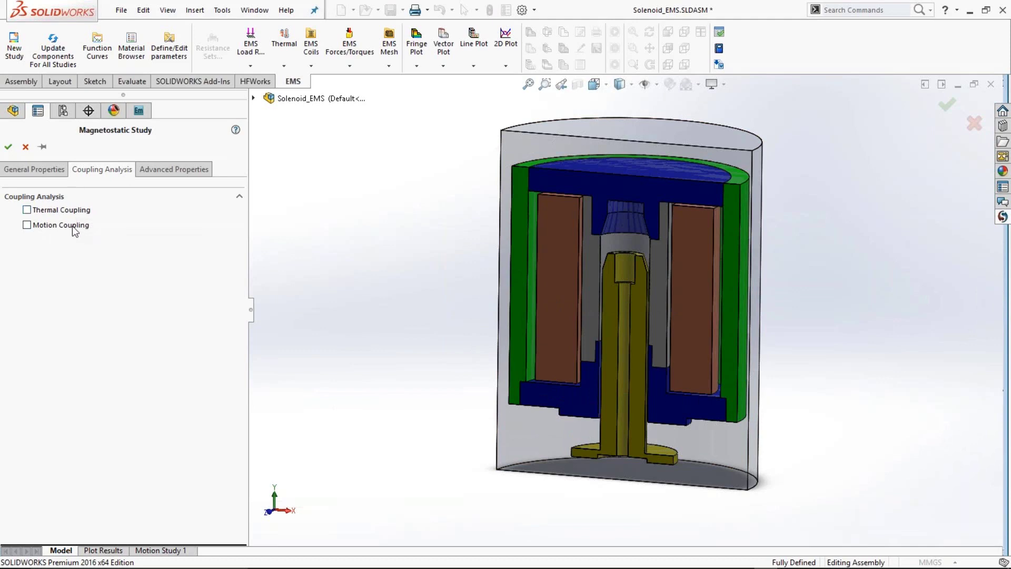
{"action": "left_click", "coordinate": [35, 169]}
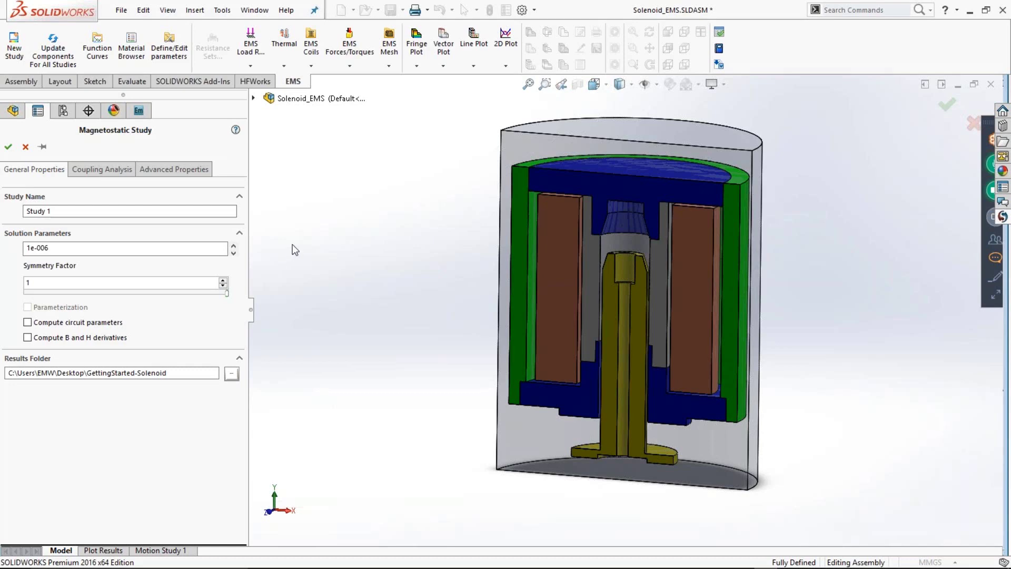
{"action": "left_click", "coordinate": [25, 147]}
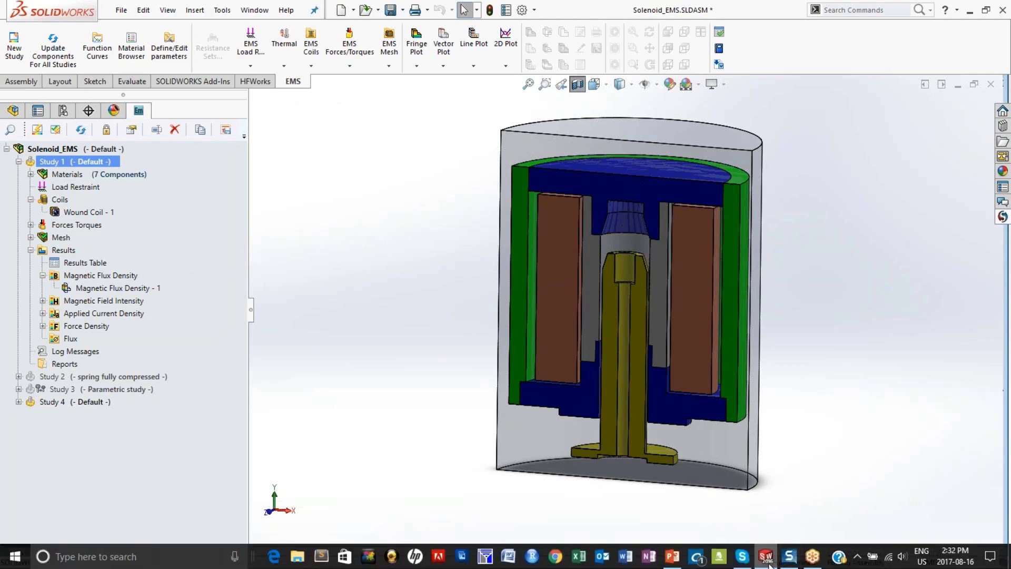
- Switch to the EMS for Actuators presentation in PowerPoint and show slide 9, Products/Bundles
{"action": "left_click", "coordinate": [672, 556]}
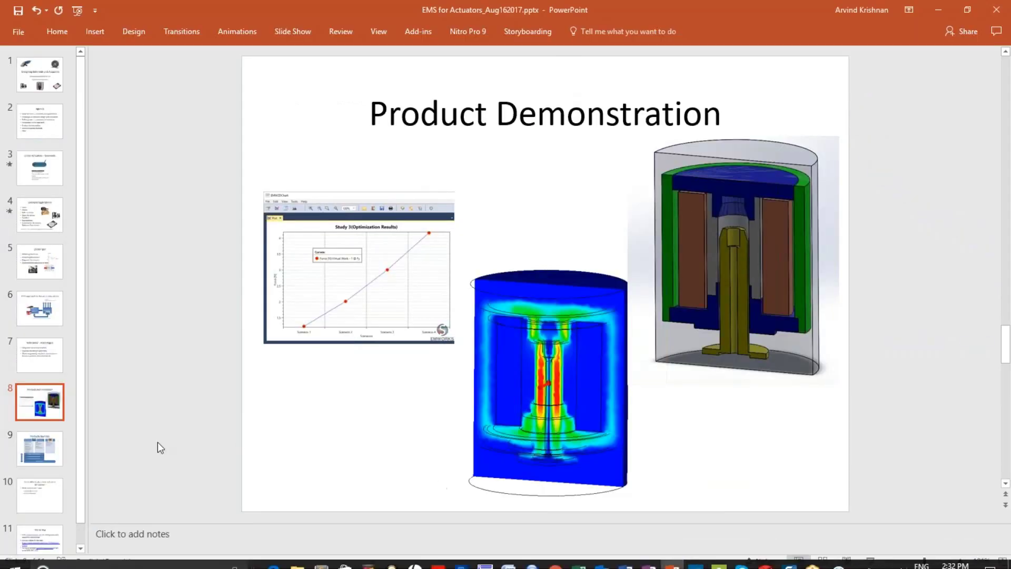
{"action": "left_click", "coordinate": [54, 447]}
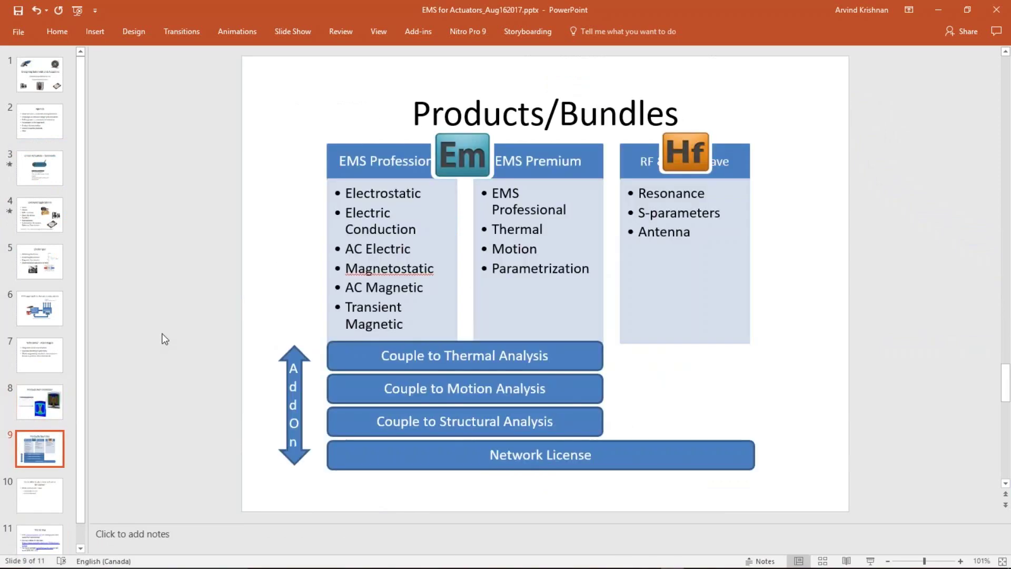